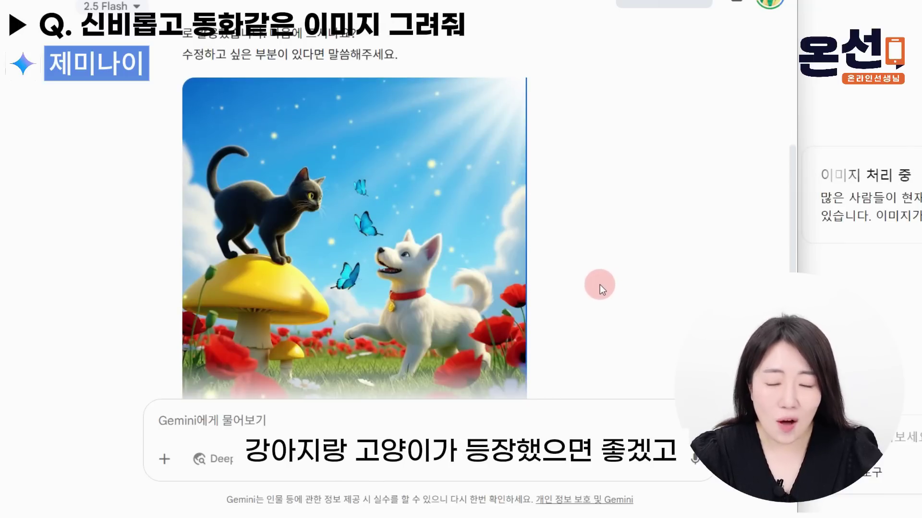
# Review Gemini's fairy-tale image and send the follow-up "나비는 없었으면 좋겠어. 나비를 이미지에서 제외해."
pyautogui.scroll(-3, 598, 292)
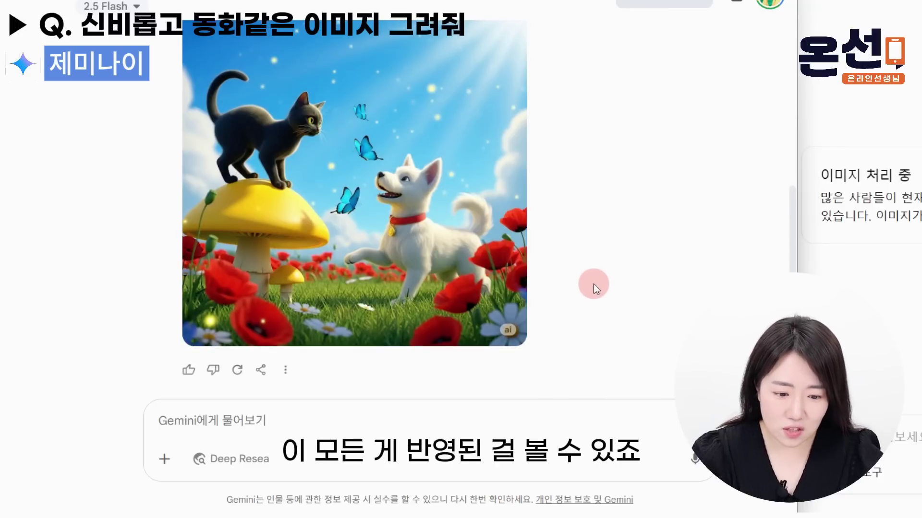
pyautogui.scroll(5, 593, 303)
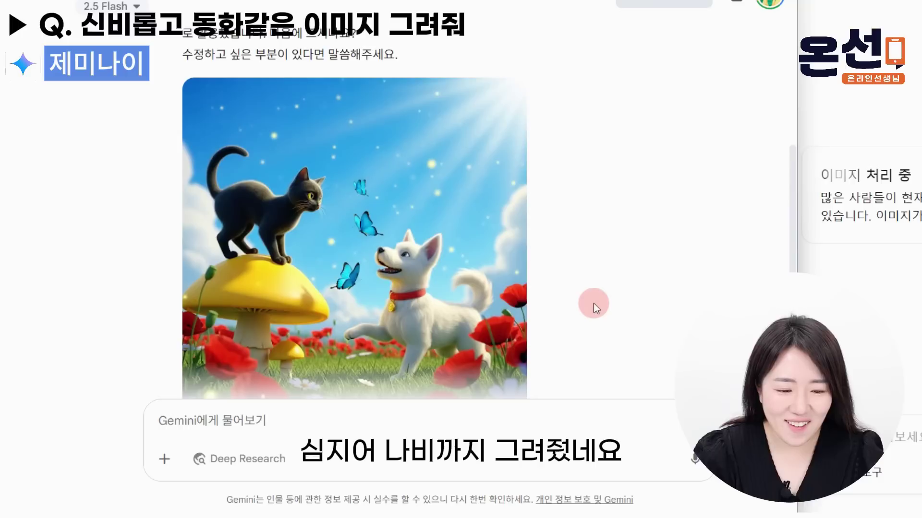
pyautogui.scroll(2, 589, 287)
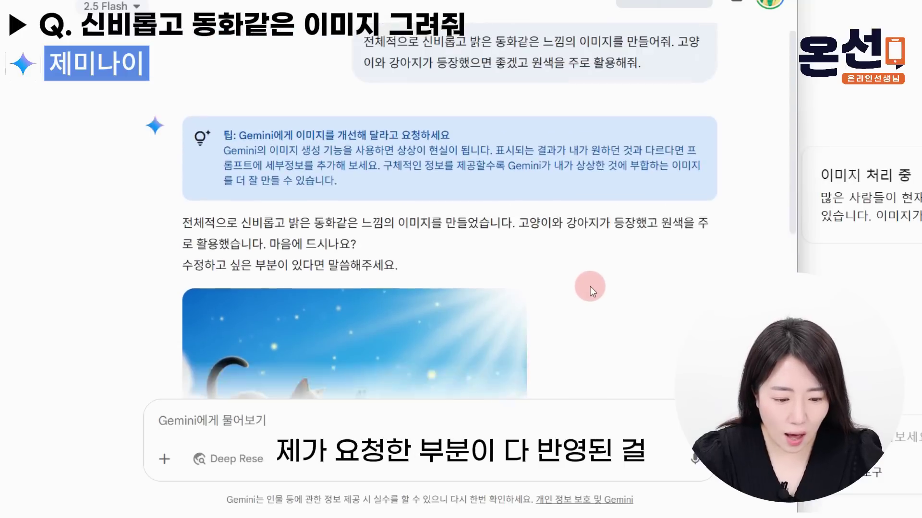
pyautogui.scroll(-7, 590, 286)
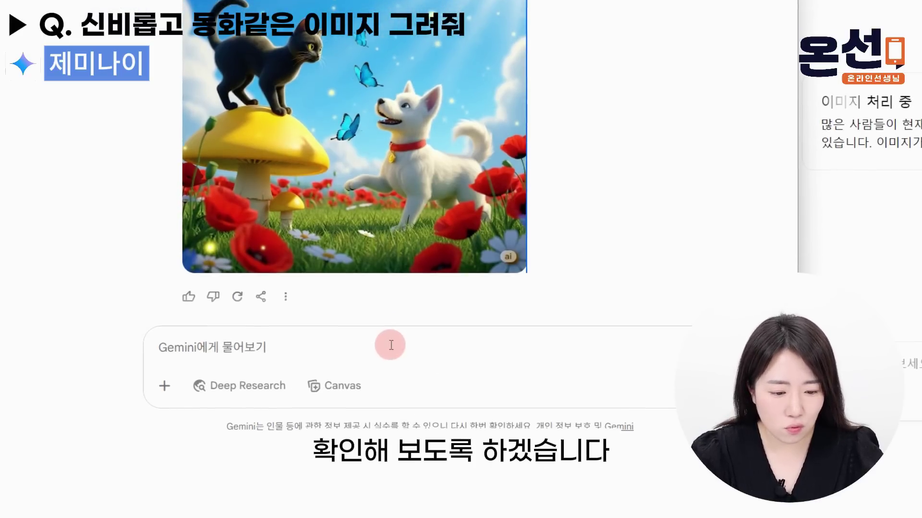
pyautogui.write('납비는 없었으면 좋겠')
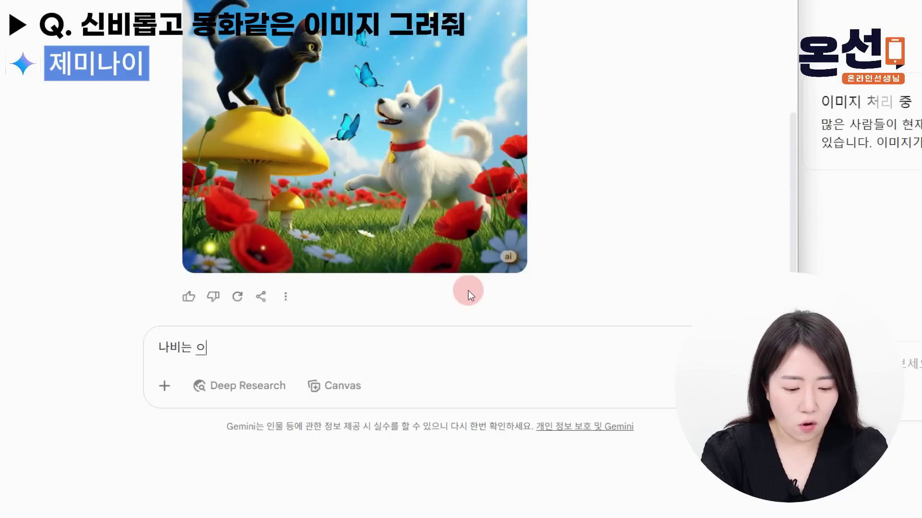
pyautogui.write('어. ')
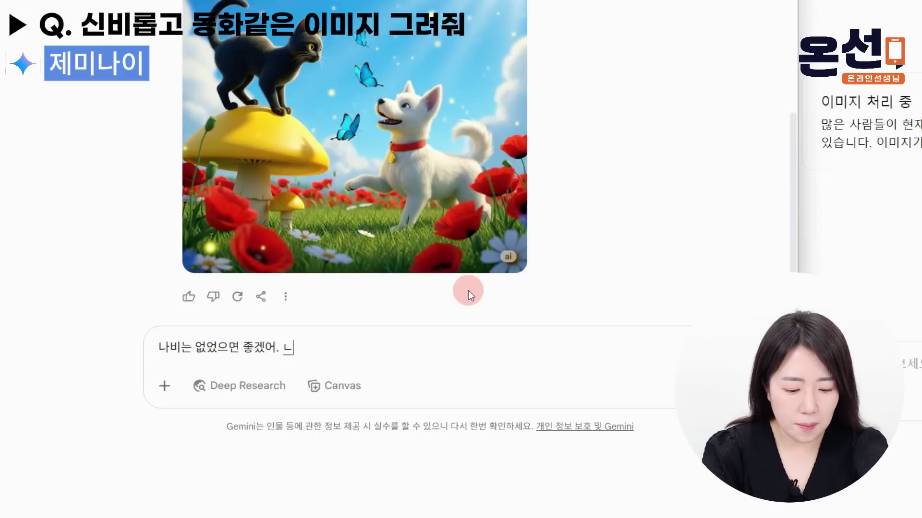
pyautogui.write('나비를 이미지에서 제욉')
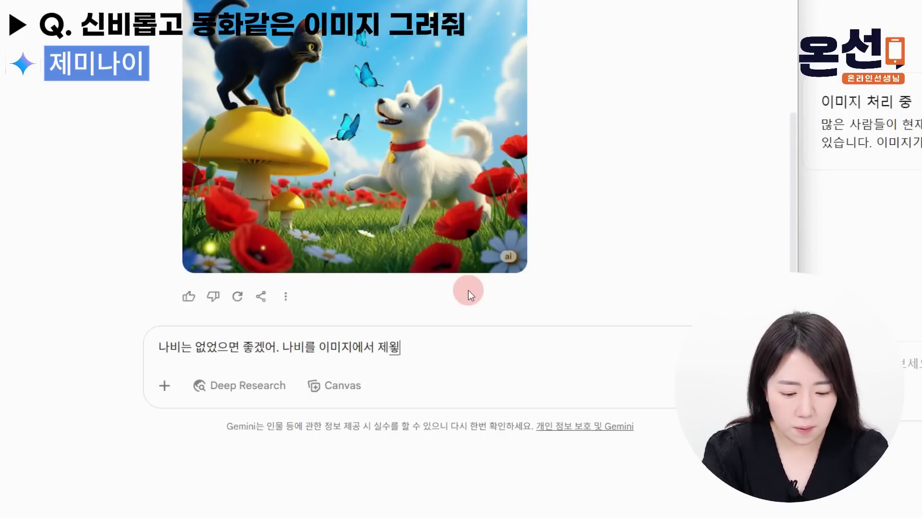
pyautogui.write('해.')
pyautogui.press('Return')
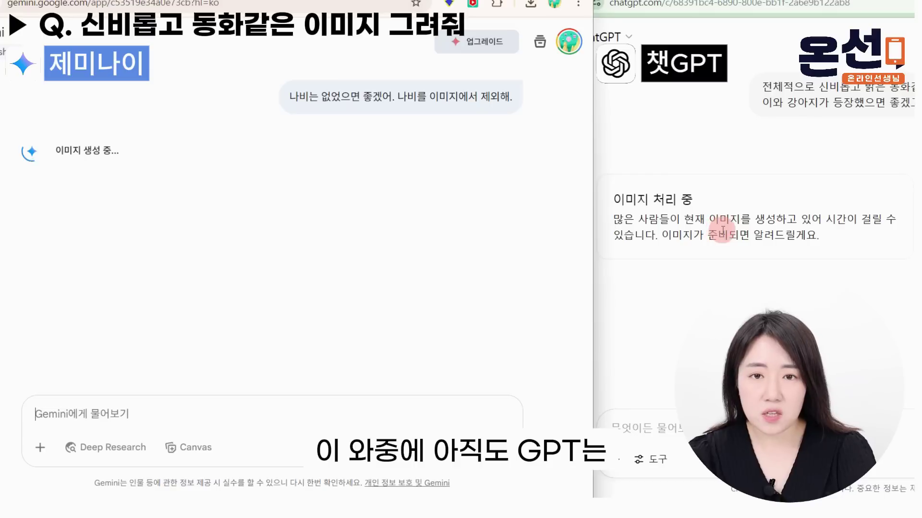
# Ask "gpt 무료버전에서 이미지 생성이 가능해?" in a new ChatGPT chat and highlight the answer's passage on text-based questions and answers
pyautogui.scroll(-3, 527, 277)
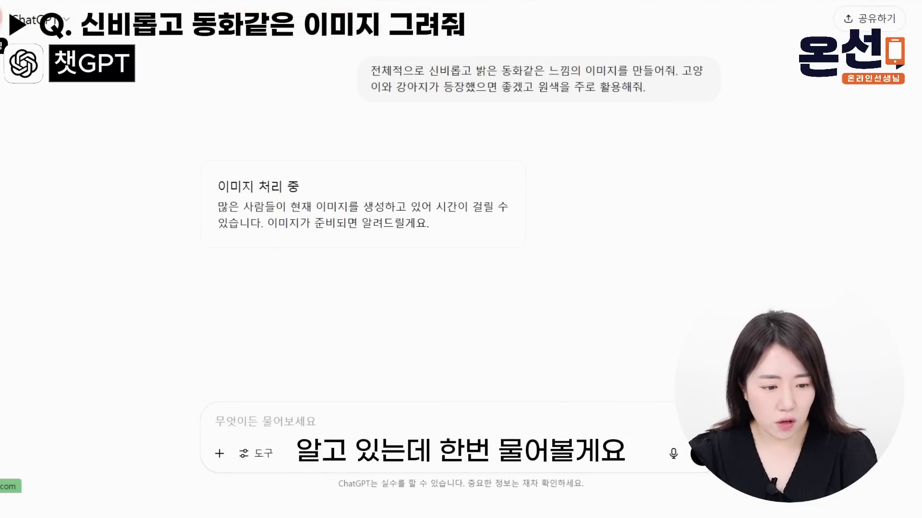
pyautogui.click(0, 17)
pyautogui.write('gpt 무료버전')
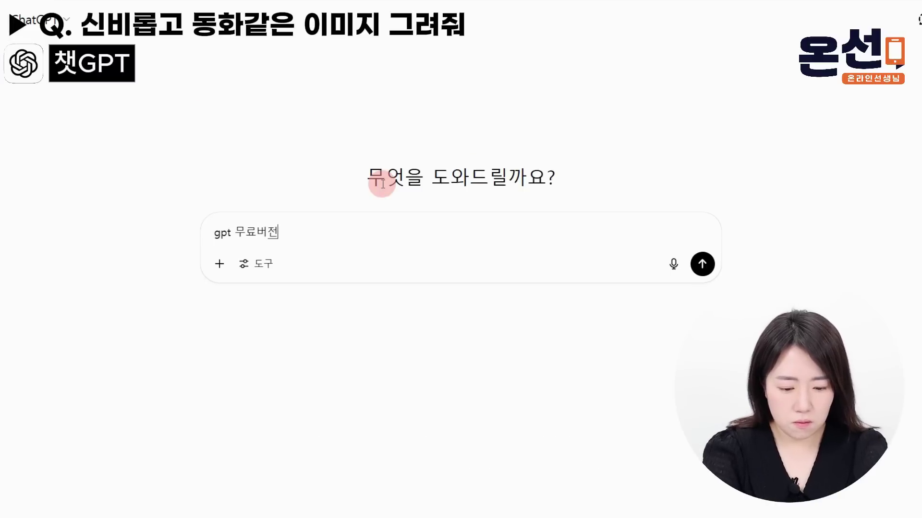
pyautogui.write('에서 이미지 생성이 가능해?')
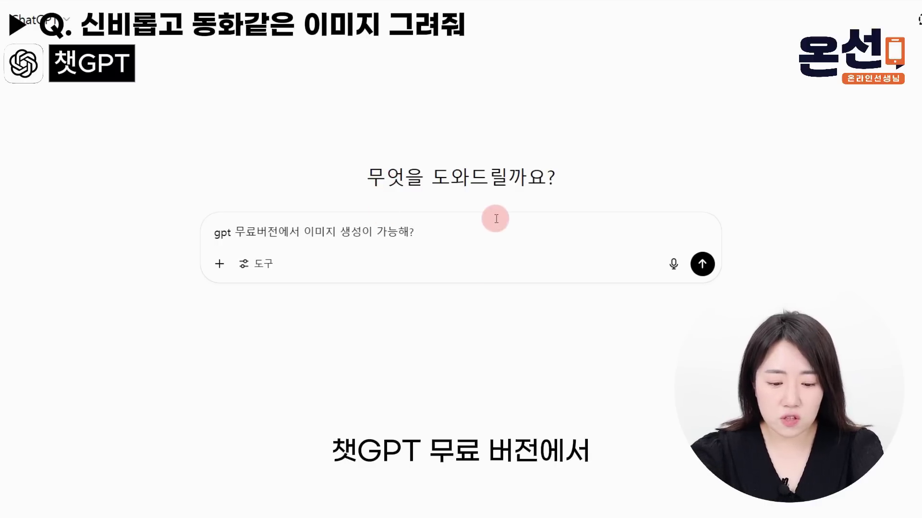
pyautogui.click(702, 263)
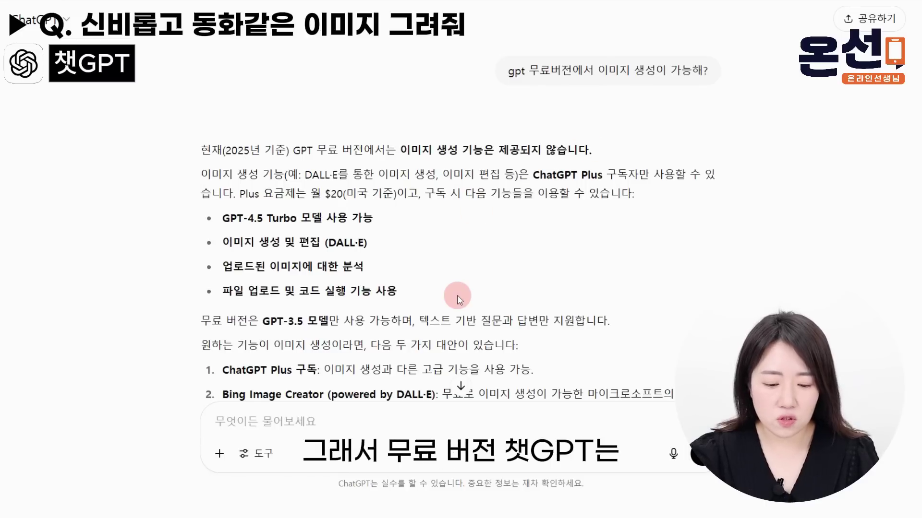
pyautogui.moveTo(411, 320); pyautogui.dragTo(597, 326)
pyautogui.scroll(-1, 597, 327)
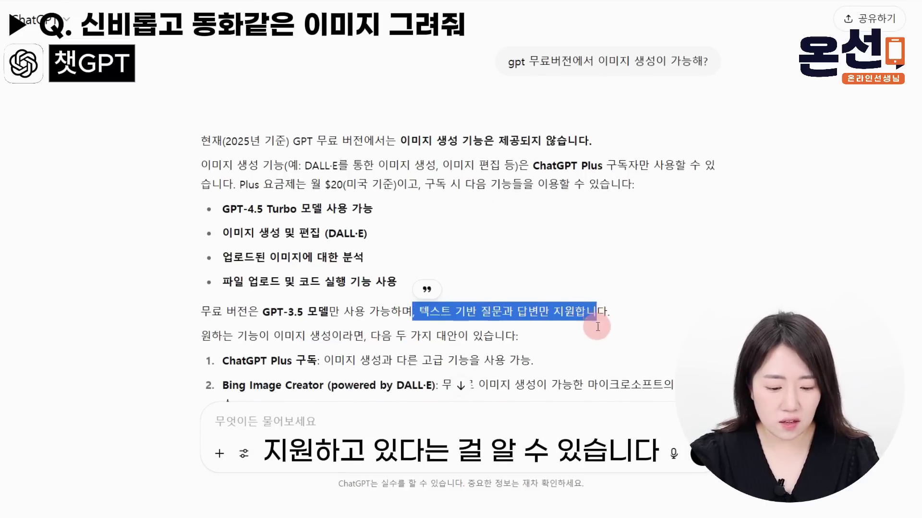
# Switch to Gemini and ask "제미나이 무료버전에서 이미지 생성 개수에 제한이 있어?"
pyautogui.click(22, 103)
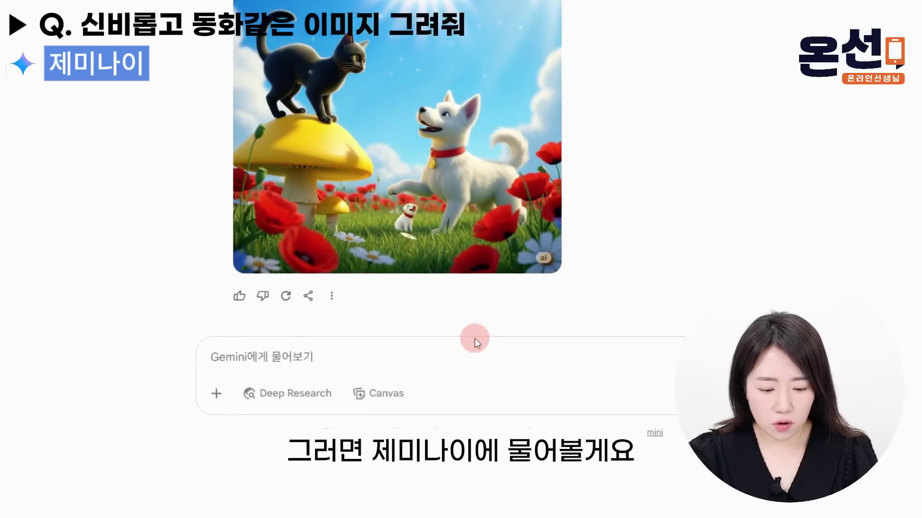
pyautogui.write('제미나이')
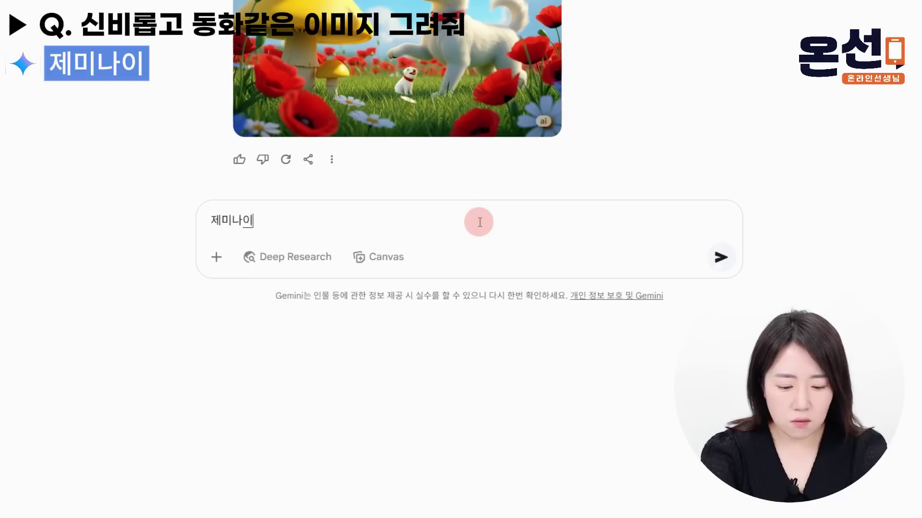
pyautogui.write(' 무료버전에서 이미지')
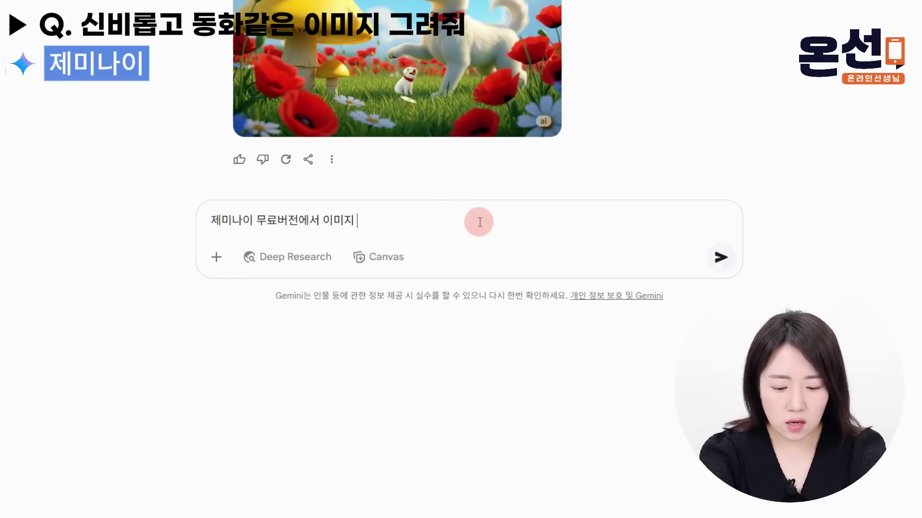
pyautogui.write(' 생성 개수에 제한이 이')
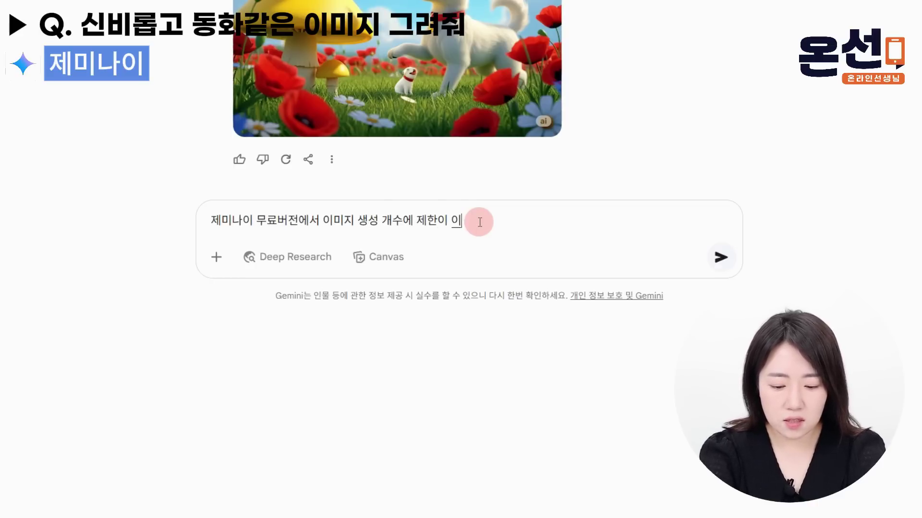
pyautogui.press('Return')
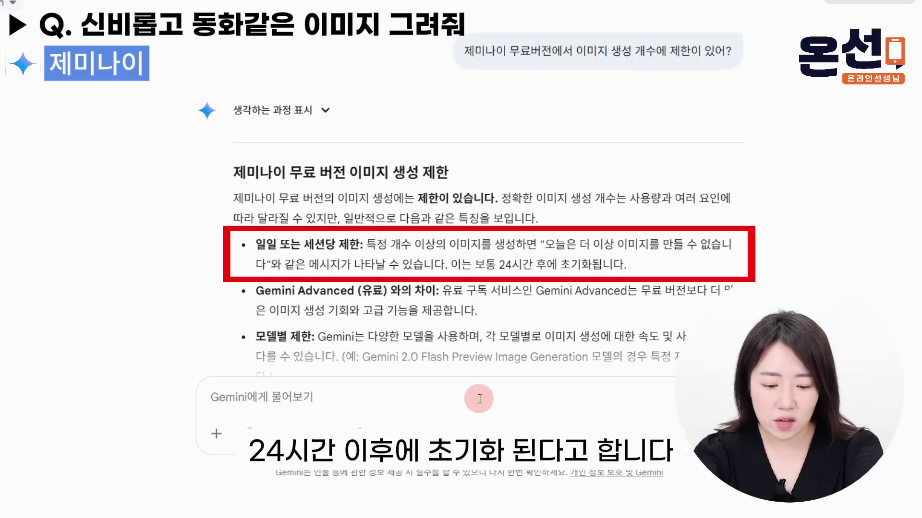
# Read the rest of the answer on image limits and send the follow-up "대략 몇개정도 제작가능? 무료버전에서"
pyautogui.scroll(-3, 892, 237)
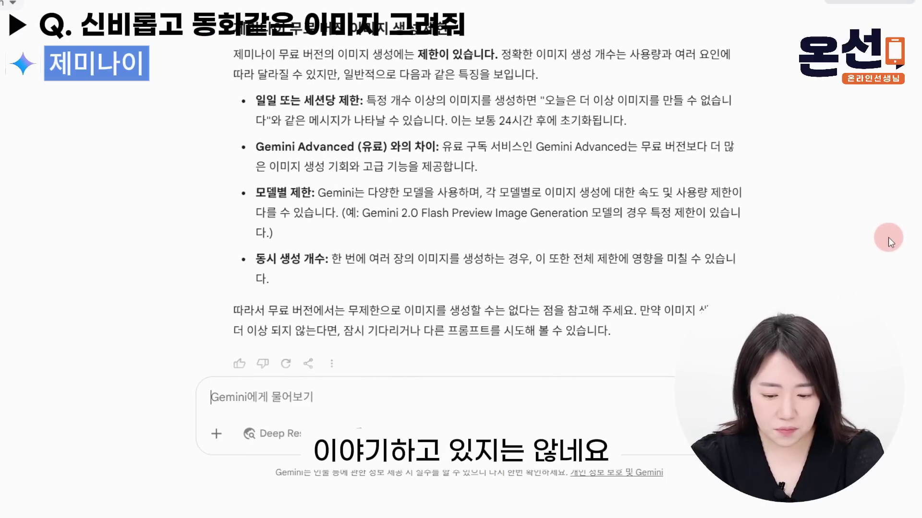
pyautogui.scroll(-4, 888, 237)
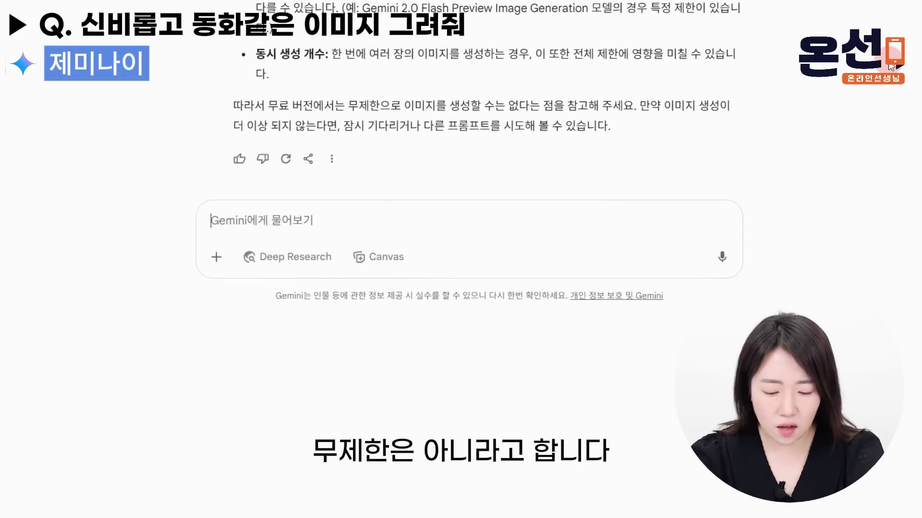
pyautogui.write('대략 몇개저')
pyautogui.write('도 제')
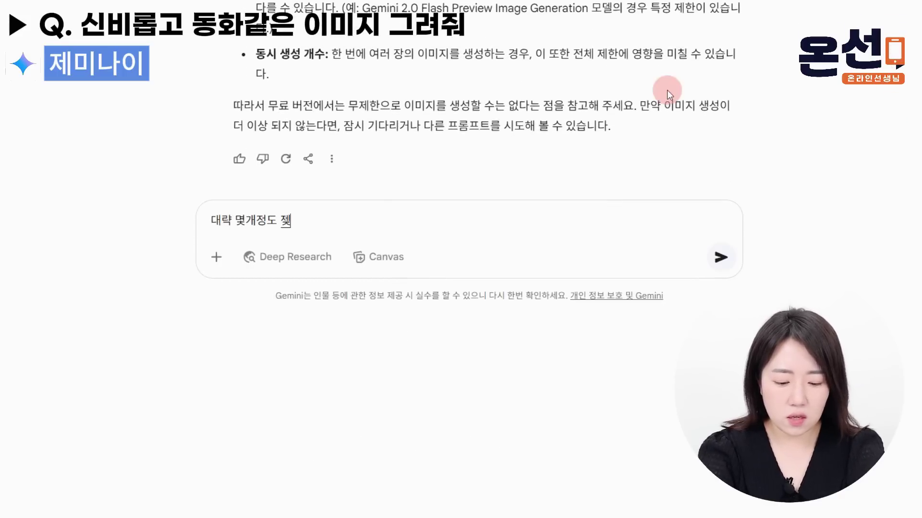
pyautogui.write('작가능? 무료버전에')
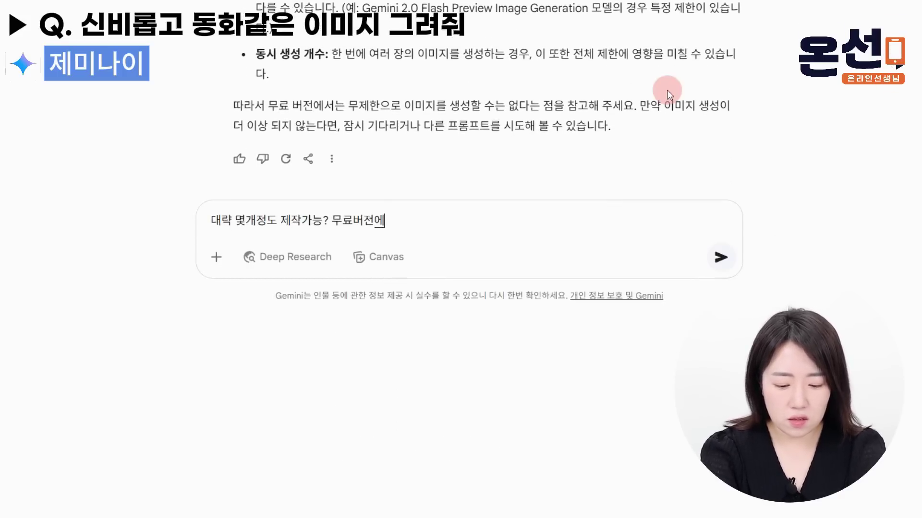
pyautogui.write('서')
pyautogui.press('Return')
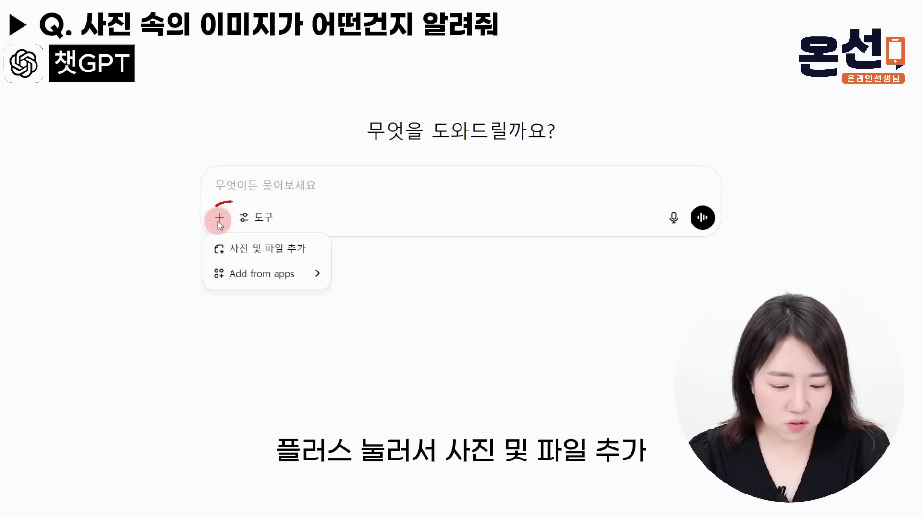
# Attach the photo of the computer mouse from the desktop folder to the new ChatGPT message
pyautogui.click(245, 255)
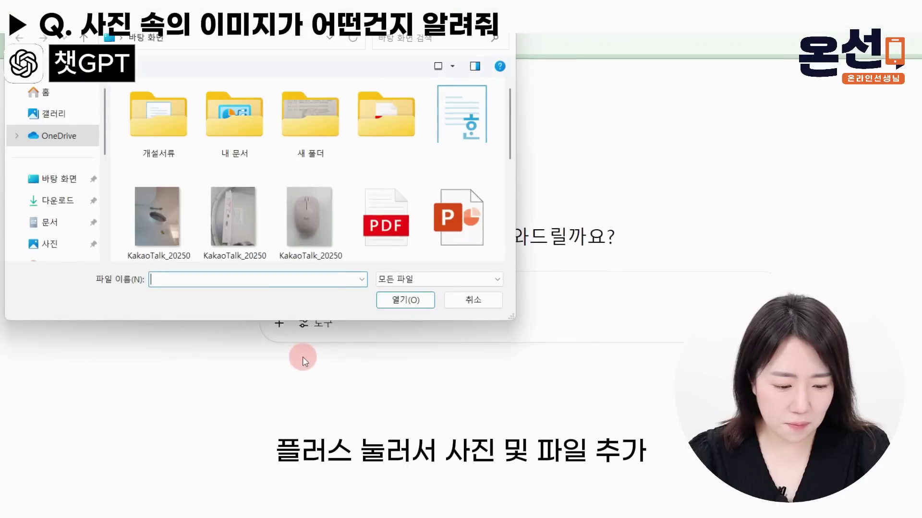
pyautogui.click(86, 179)
pyautogui.doubleClick(309, 216)
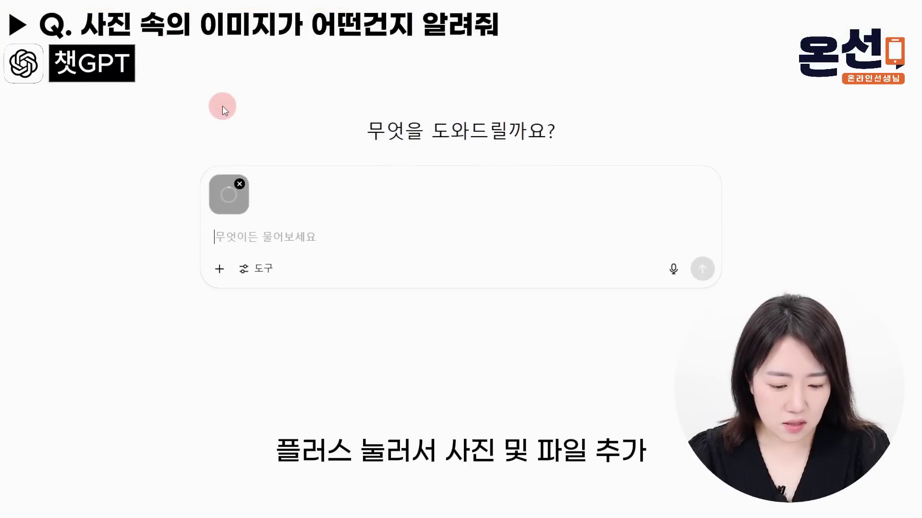
# Send the attached photo with the question "이 이미지의 상품이 어떤건지 알려줘"
pyautogui.write('이')
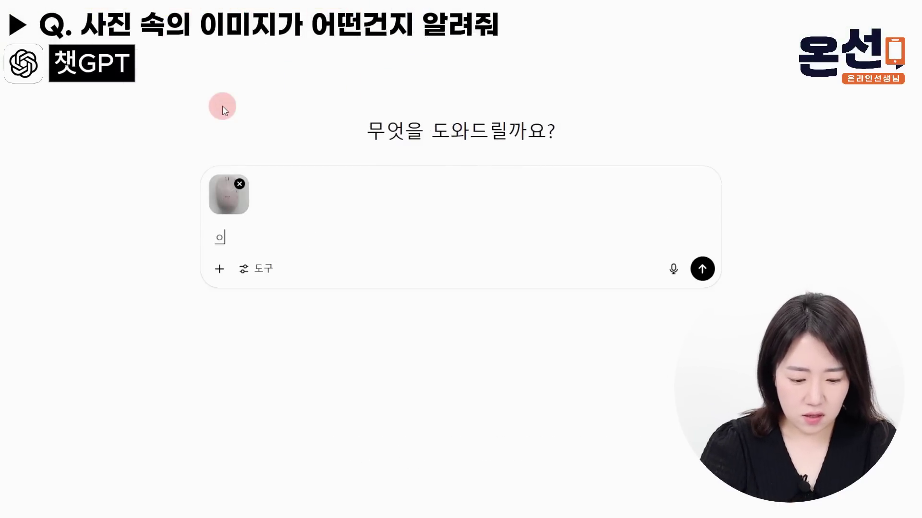
pyautogui.write(' 임미지의 상품이 어떤건')
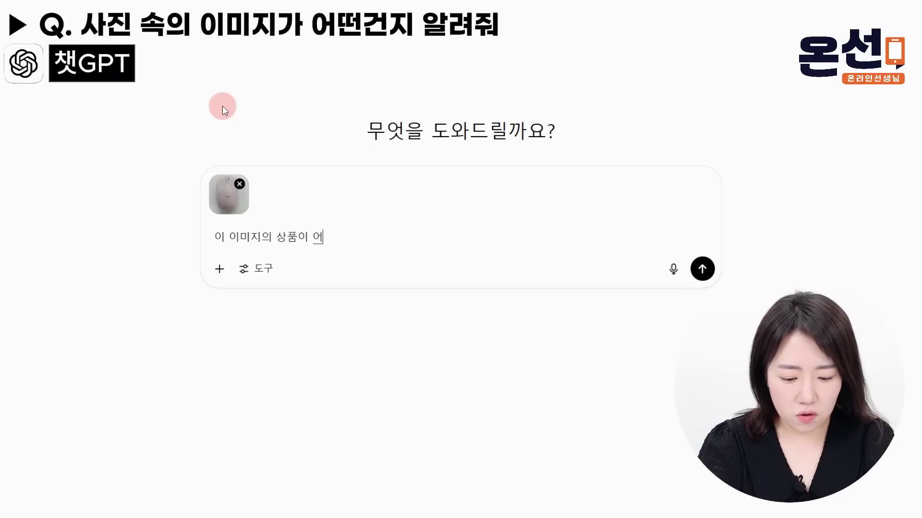
pyautogui.write('지 알려줘')
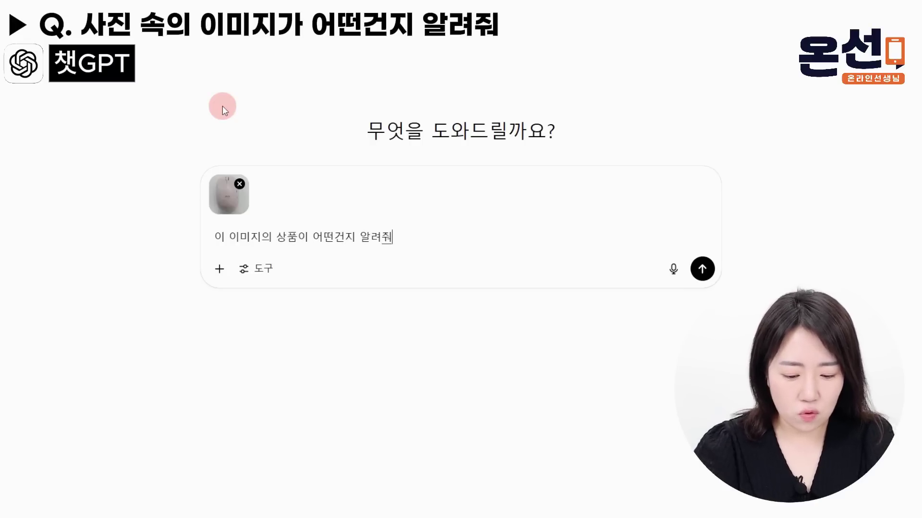
pyautogui.hotkey('ctrl', 'a')
pyautogui.press('Return')
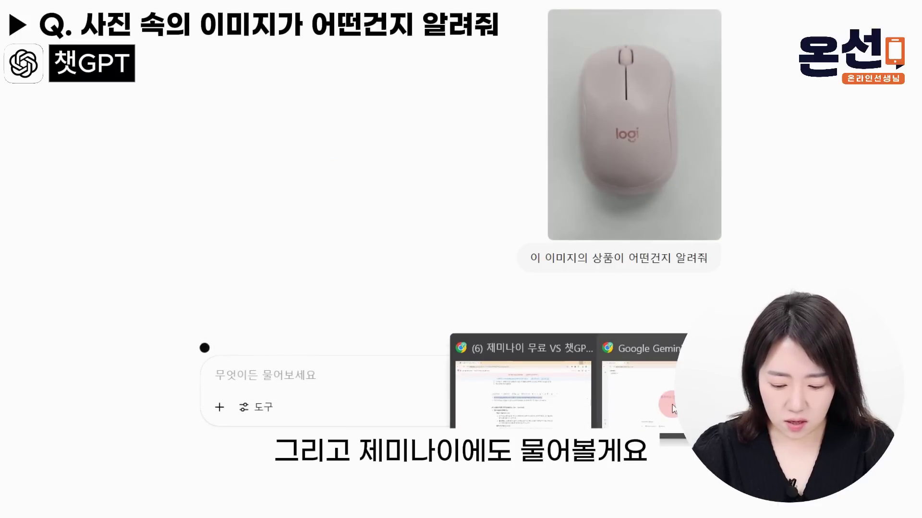
# Switch to Gemini, upload the same mouse photo and send it with "이 이미지의 상품이 어떤건지 알려줘"
pyautogui.click(648, 384)
pyautogui.click(253, 395)
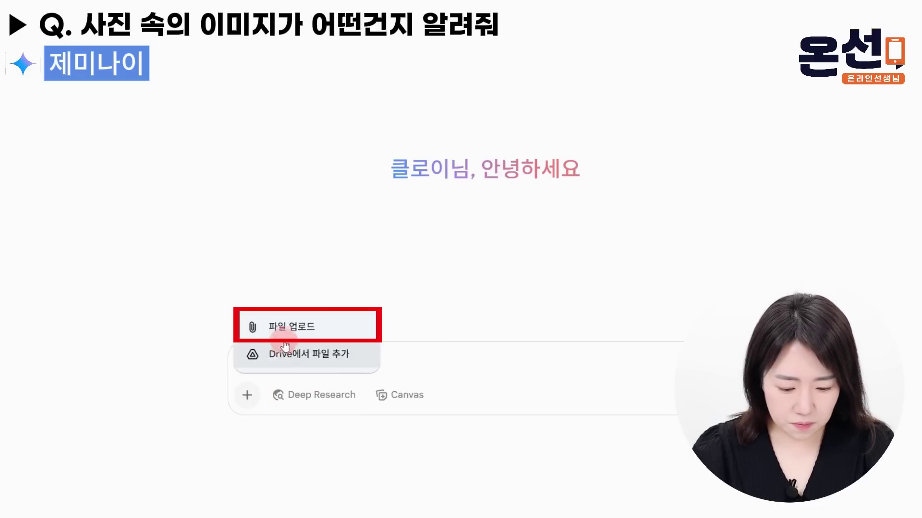
pyautogui.click(291, 327)
pyautogui.doubleClick(309, 218)
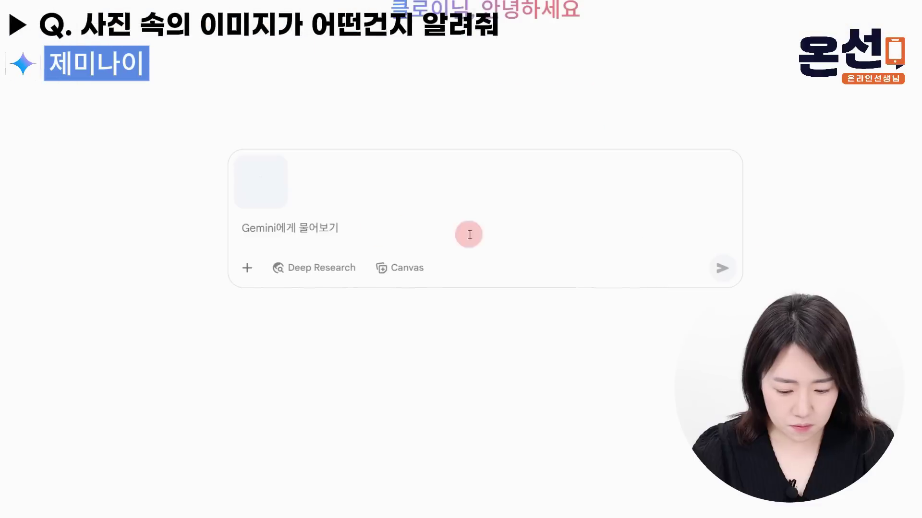
pyautogui.write('이 이미지의 상품이 어떤건지 알려줘')
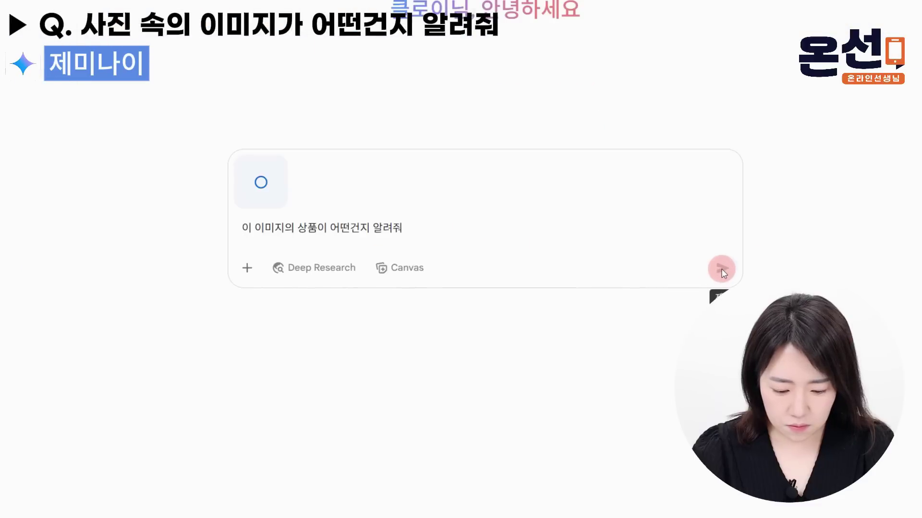
pyautogui.click(721, 269)
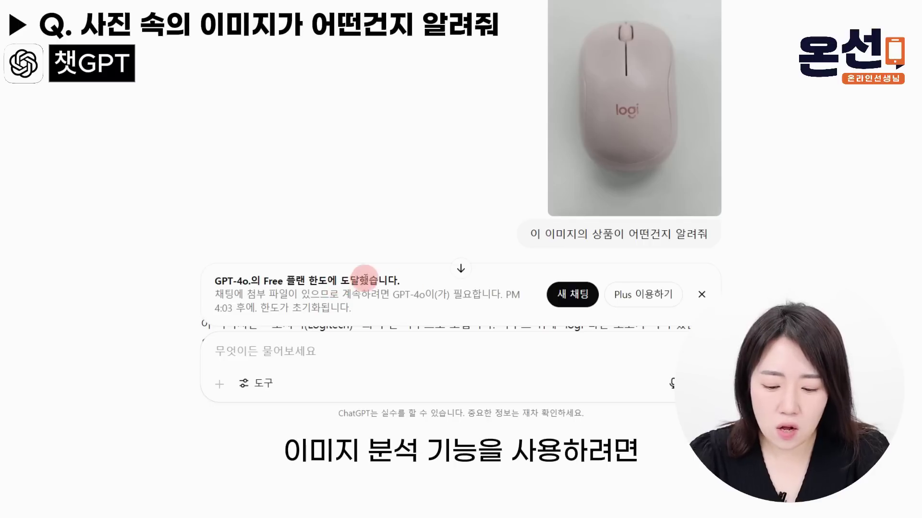
# Read through ChatGPT's answer identifying the product in the mouse photo
pyautogui.scroll(-2, 811, 241)
pyautogui.scroll(-4, 812, 272)
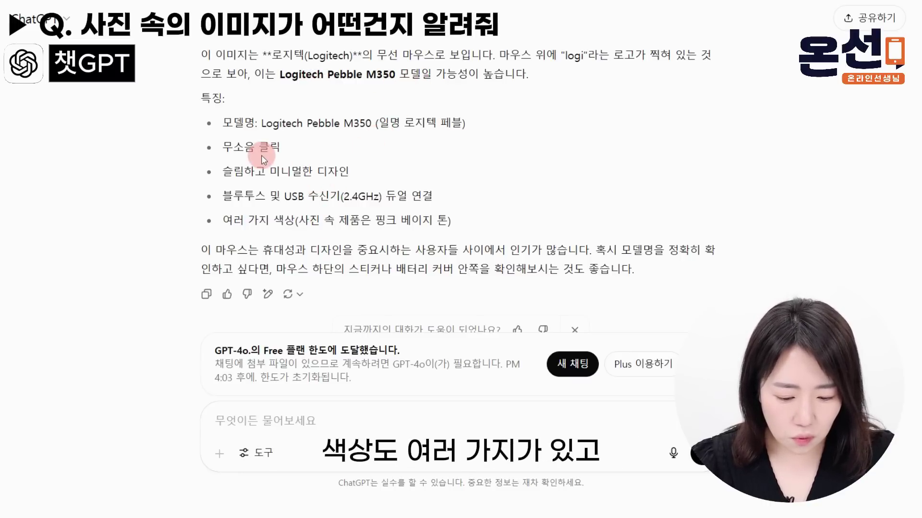
pyautogui.scroll(-1, 417, 255)
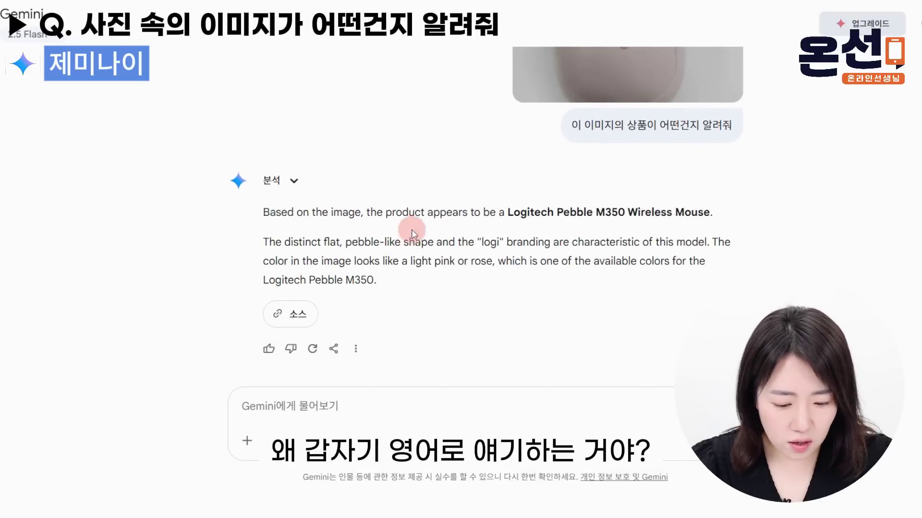
# Ask Gemini to translate its English mouse answer by sending "한국말로 번역"
pyautogui.click(375, 403)
pyautogui.write('한국말로 번역')
pyautogui.press('Return')
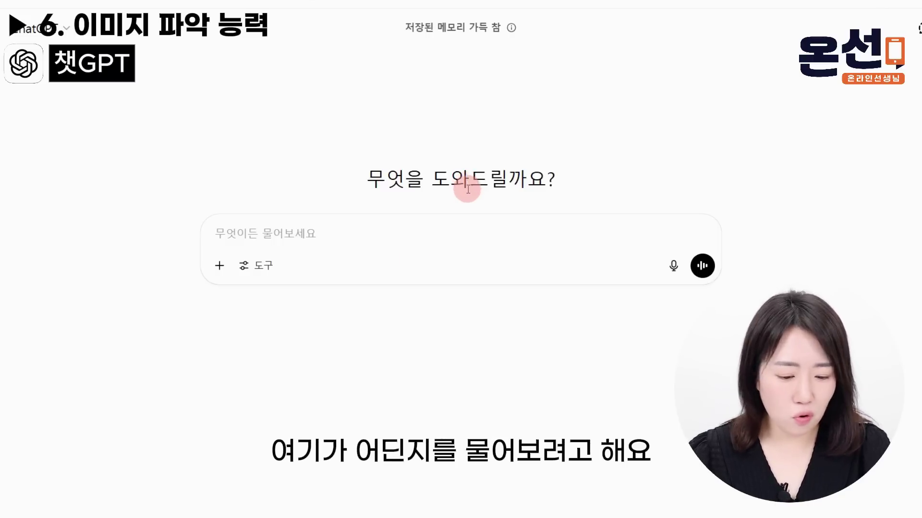
# Attach the domed building photo in a new ChatGPT chat and send "아래 이미지에 나와있는 이 공간이 어딘지 파악해줘. 이 공간에 대한 추가정보도 같이 알려줘."
pyautogui.click(219, 268)
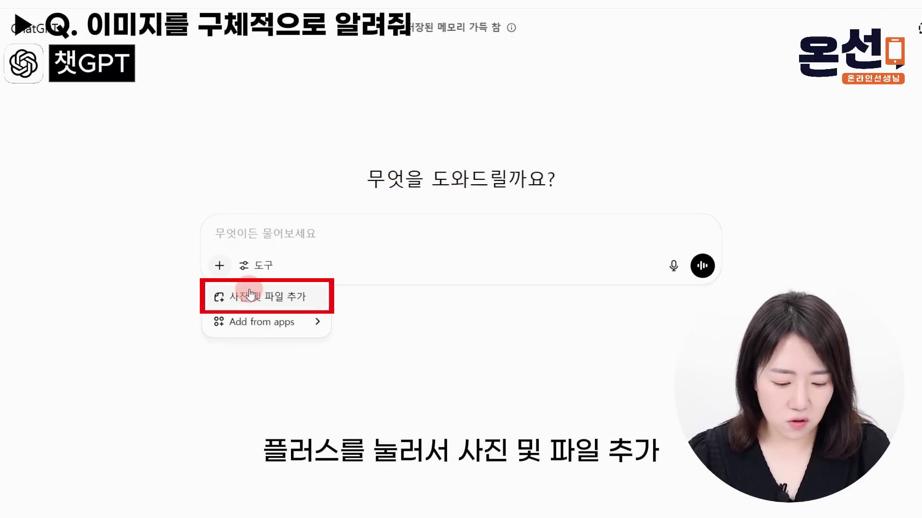
pyautogui.click(248, 296)
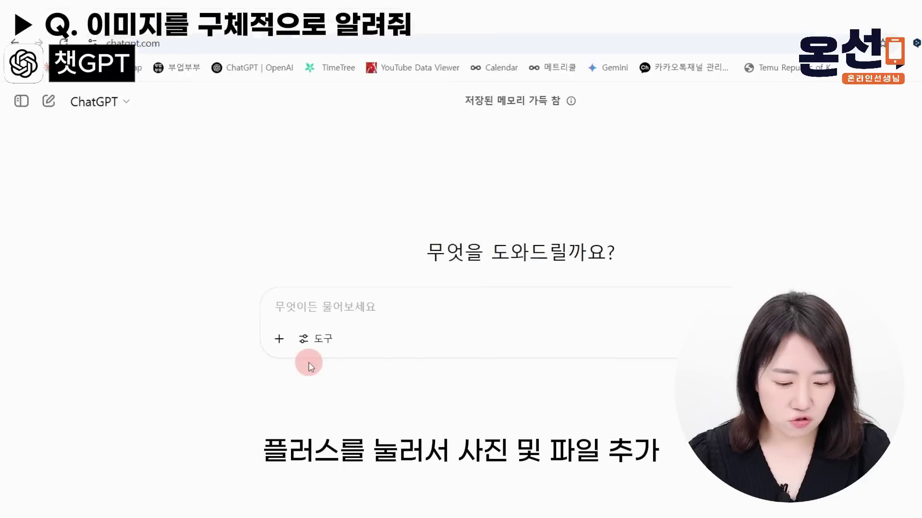
pyautogui.doubleClick(418, 250)
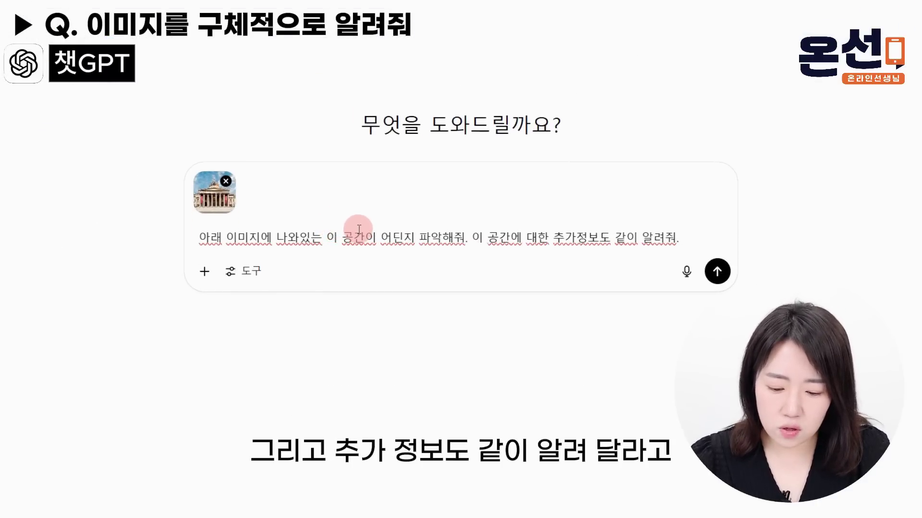
pyautogui.click(717, 271)
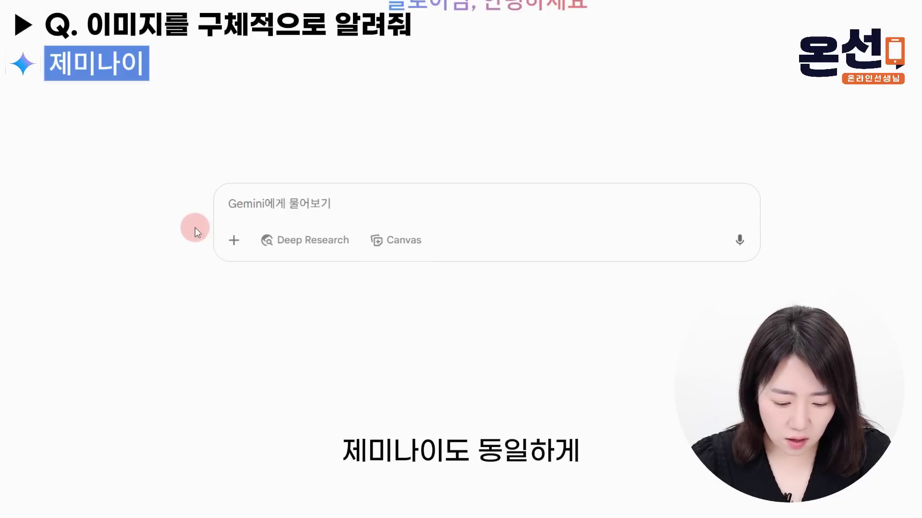
# Switch to Gemini, upload the same building photo and send "아래 이미지에 나와있는 이 공간이 어딘지 파악해줘. 이 공간에 대한 추가정보도 같이 알려줘."
pyautogui.click(233, 240)
pyautogui.click(262, 177)
pyautogui.doubleClick(418, 162)
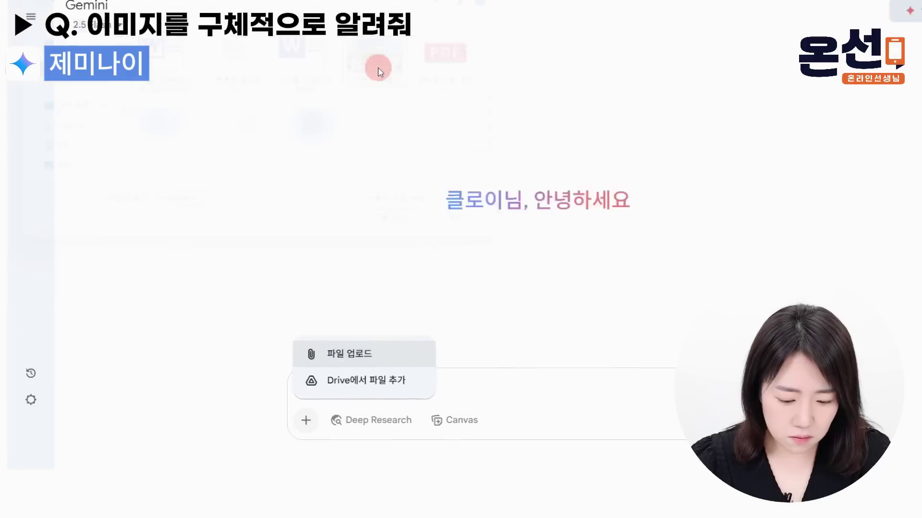
pyautogui.write('아래 이미지에 나와있는 이 공간이 어딘지 파악해줘. 이 공간에 대한 추가정보도 같이 알려줘.')
pyautogui.click(727, 277)
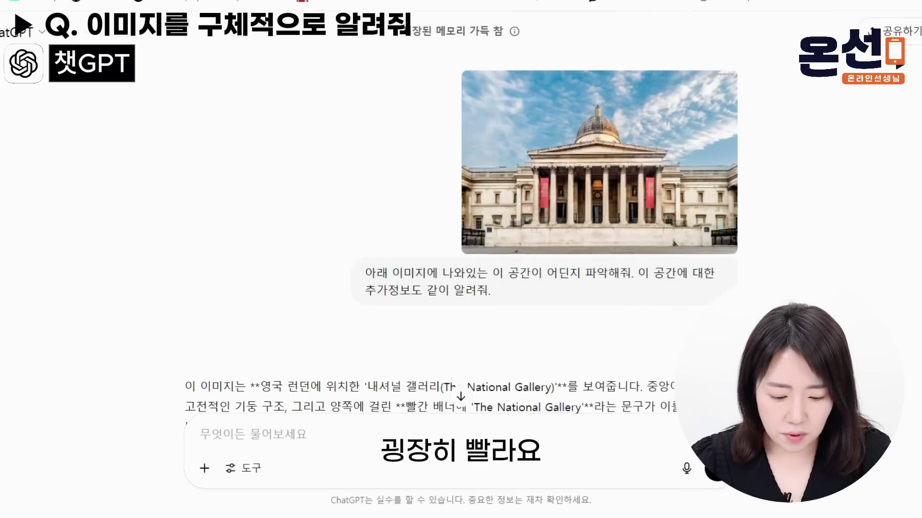
# Return to ChatGPT, review its answer about the building and send the follow-up "너의 이 답변은, 유료버전 답변과 동일해?"
pyautogui.scroll(-2, 461, 216)
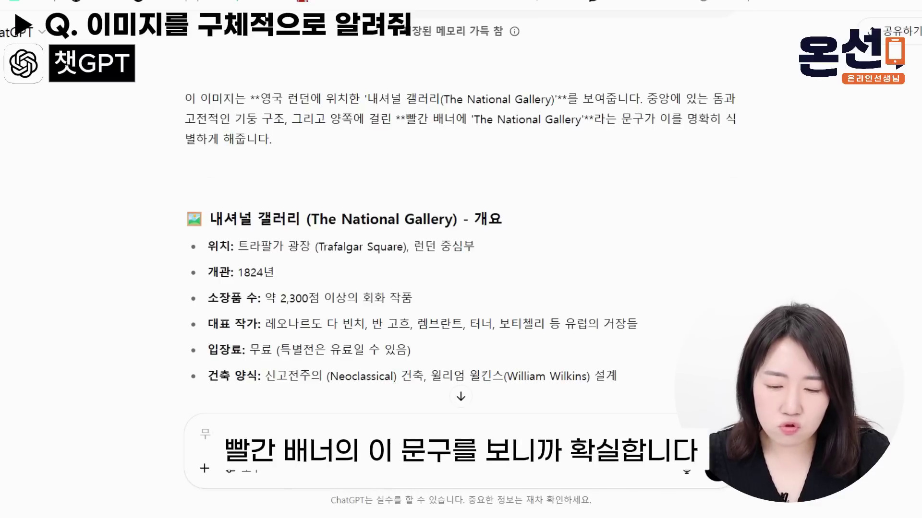
pyautogui.scroll(-5, 461, 216)
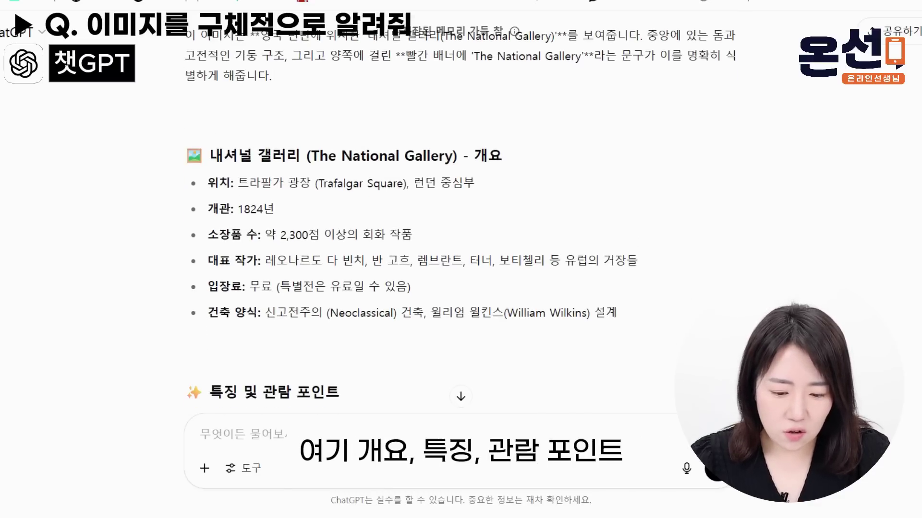
pyautogui.scroll(-4, 460, 216)
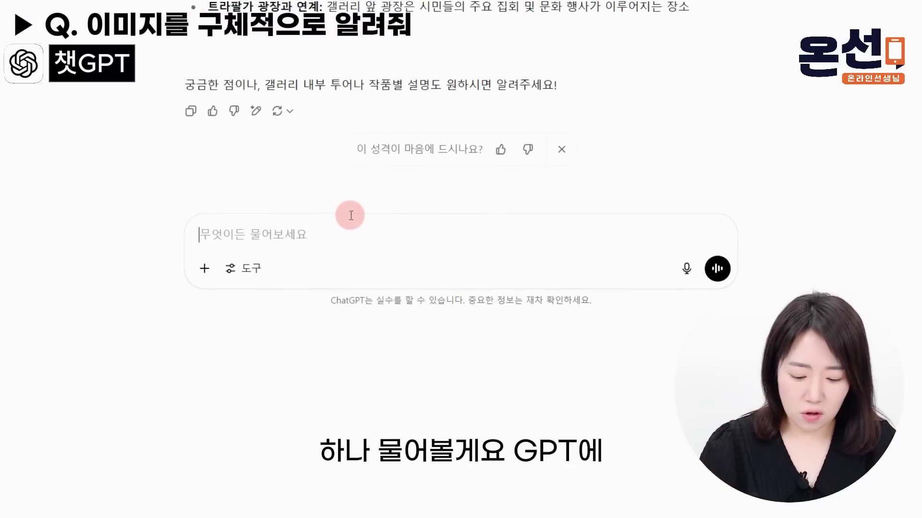
pyautogui.write('sjdml')
pyautogui.press('BackSpace')
pyautogui.press('BackSpace')
pyautogui.press('BackSpace')
pyautogui.press('BackSpace')
pyautogui.press('BackSpace')
pyautogui.write('너의 ㅇ')
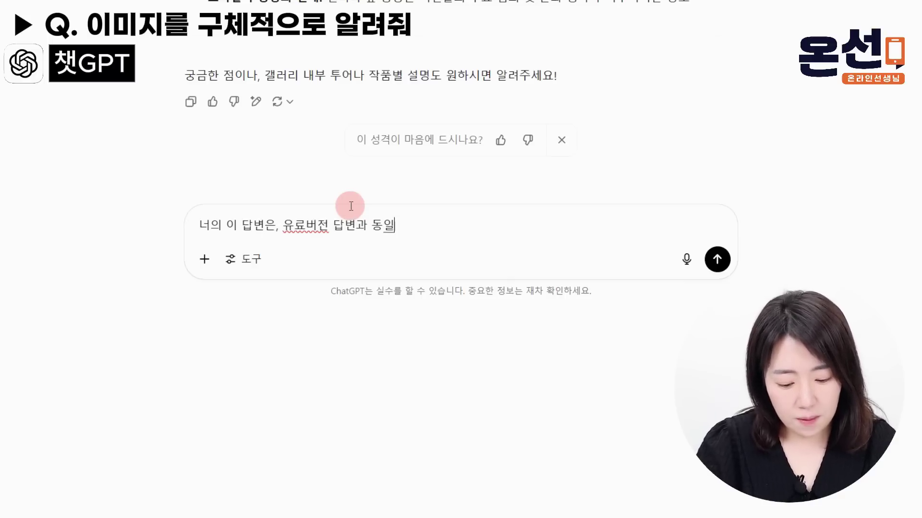
pyautogui.write('?')
pyautogui.press('Return')
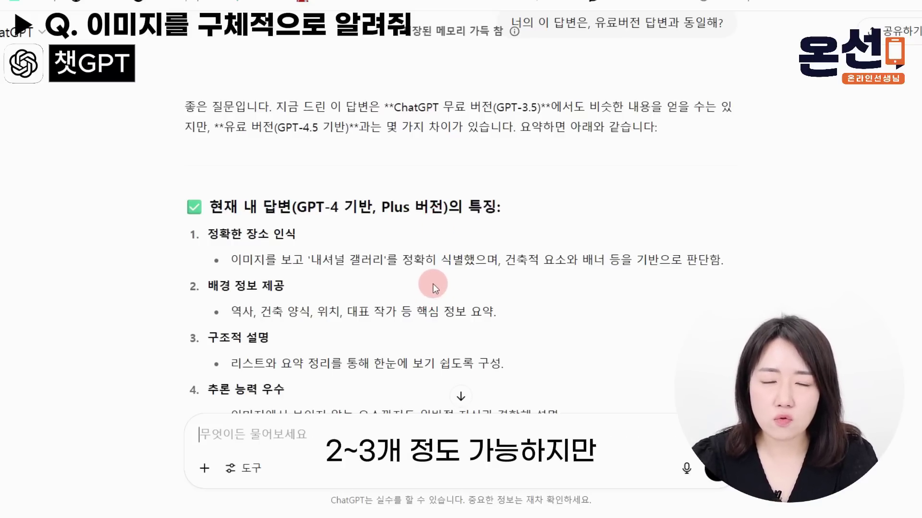
# Compare ChatGPT's reply about its paid version with Gemini's answer on the building's location, history and features
pyautogui.scroll(-2, 428, 283)
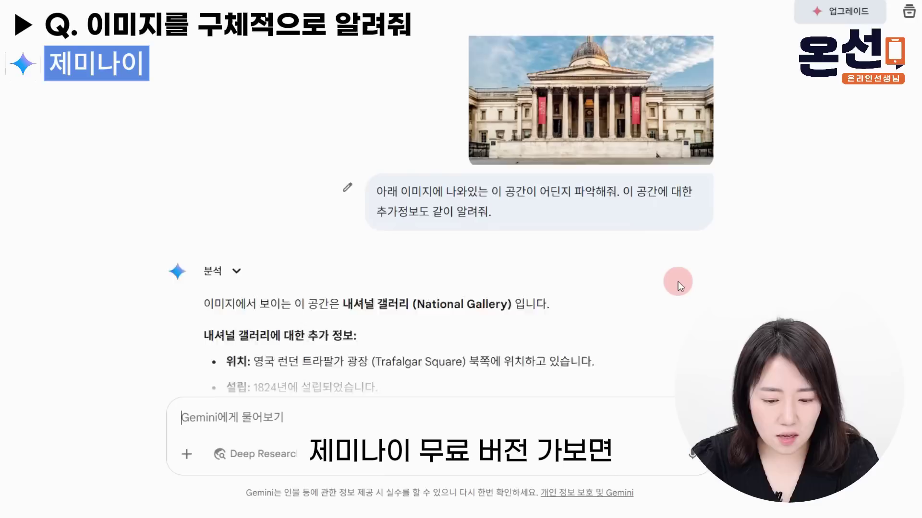
pyautogui.scroll(-2, 678, 282)
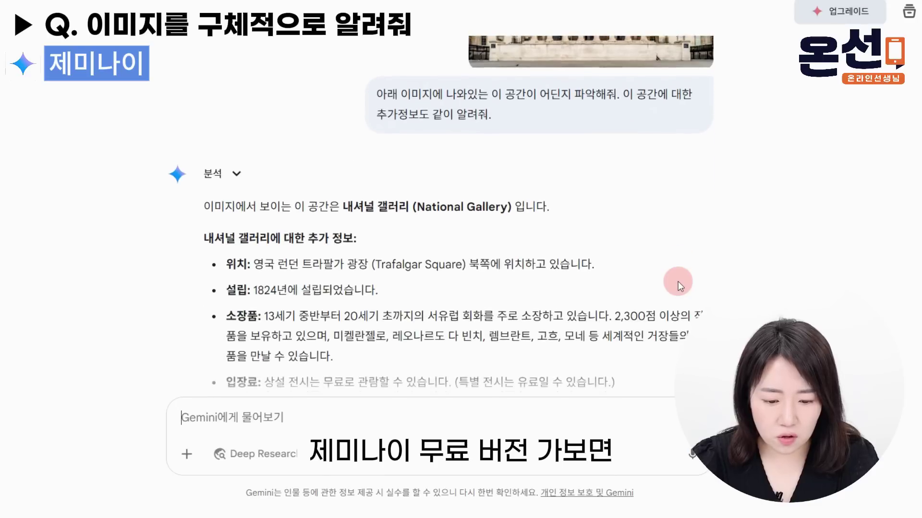
pyautogui.scroll(-2, 678, 281)
pyautogui.scroll(-1, 304, 206)
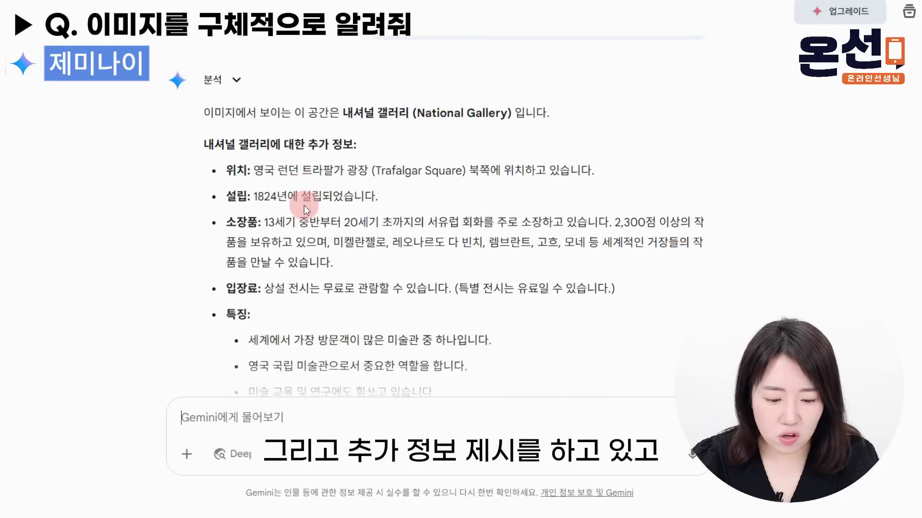
pyautogui.scroll(-3, 303, 206)
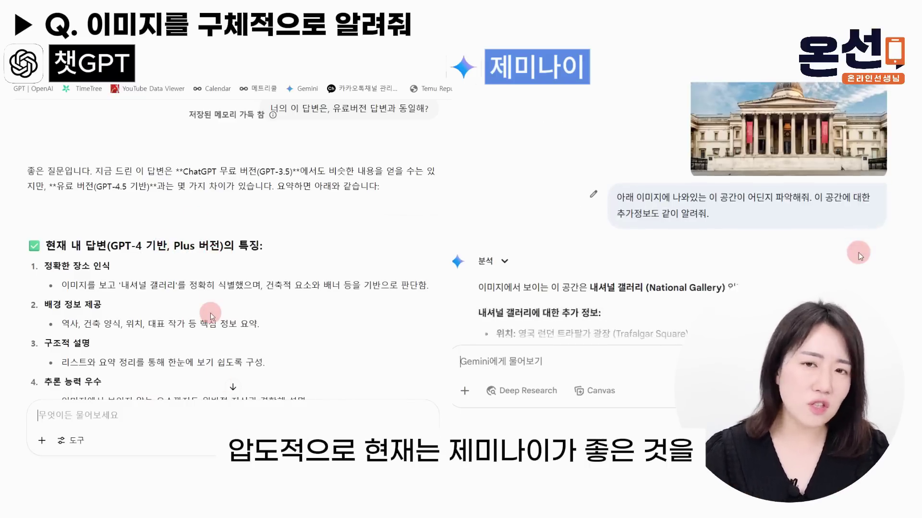
pyautogui.scroll(-3, 859, 256)
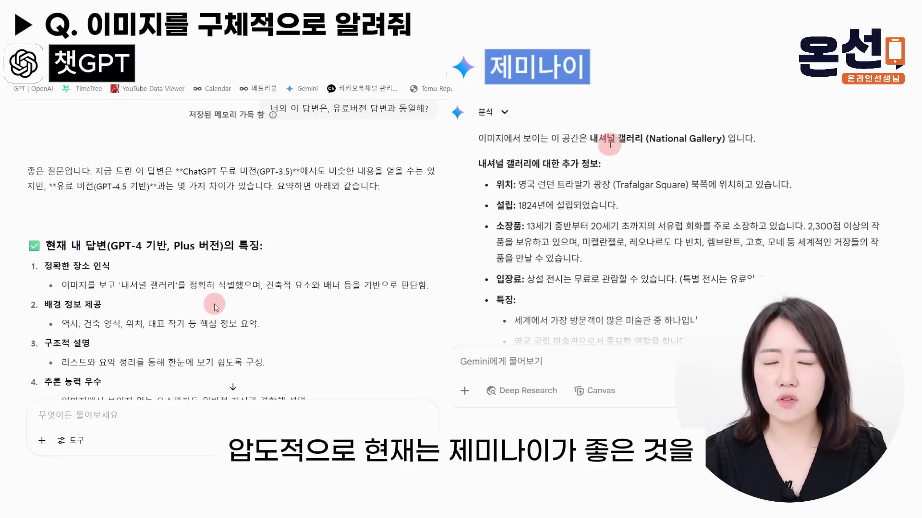
pyautogui.scroll(-3, 559, 188)
pyautogui.scroll(-1, 212, 306)
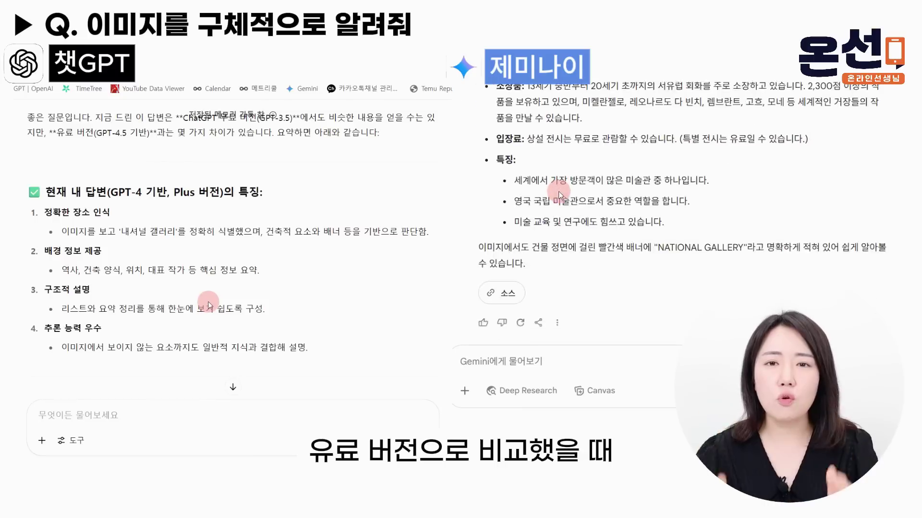
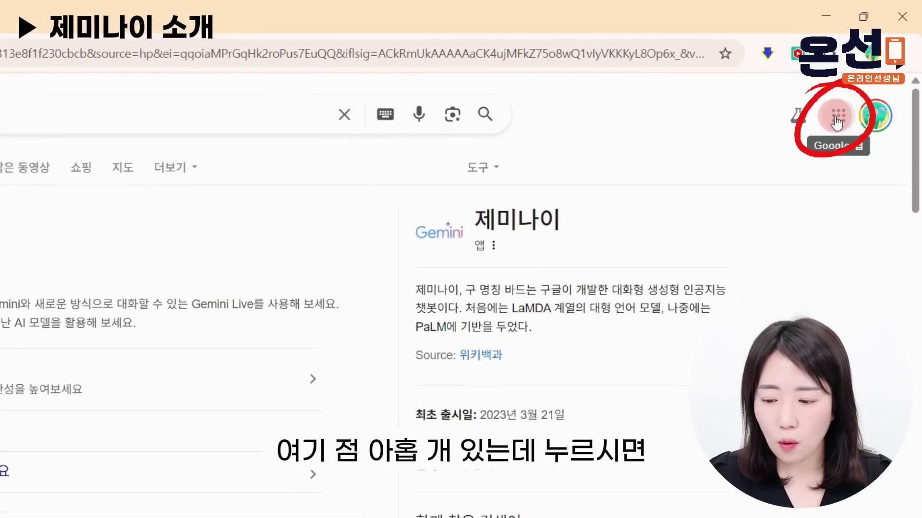
# Launch Gemini from the Google apps on the search results page and open its model selection
pyautogui.click(837, 120)
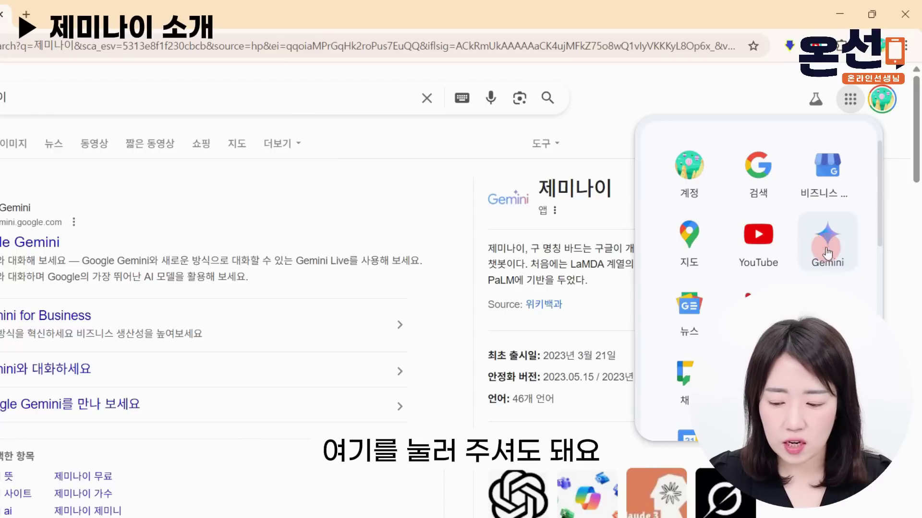
pyautogui.click(818, 240)
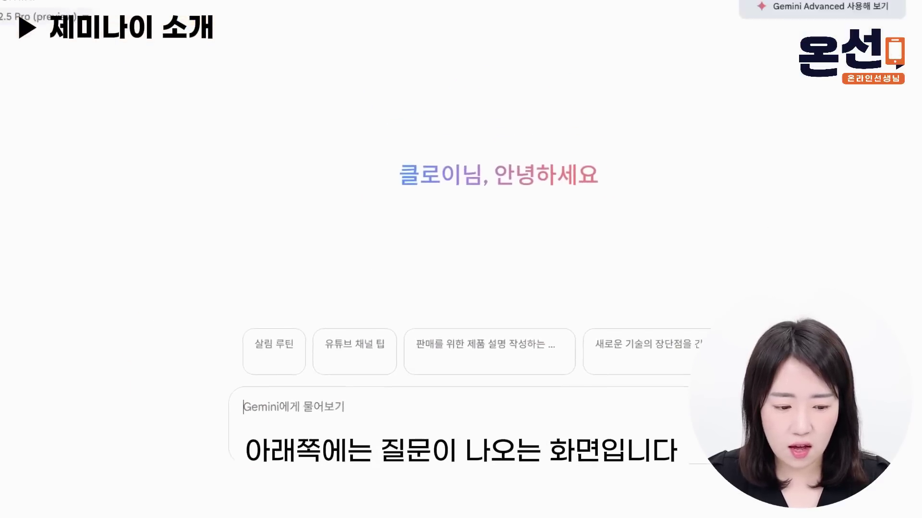
pyautogui.moveTo(28, 144)
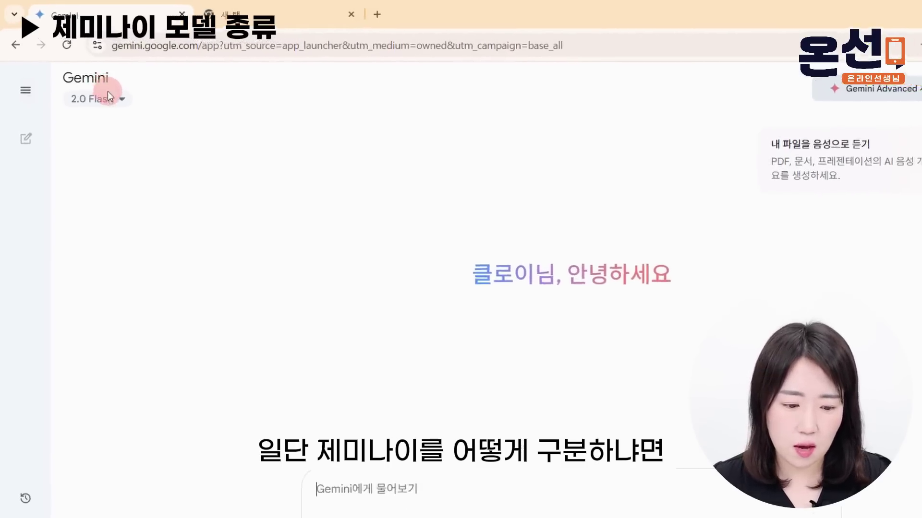
pyautogui.click(134, 111)
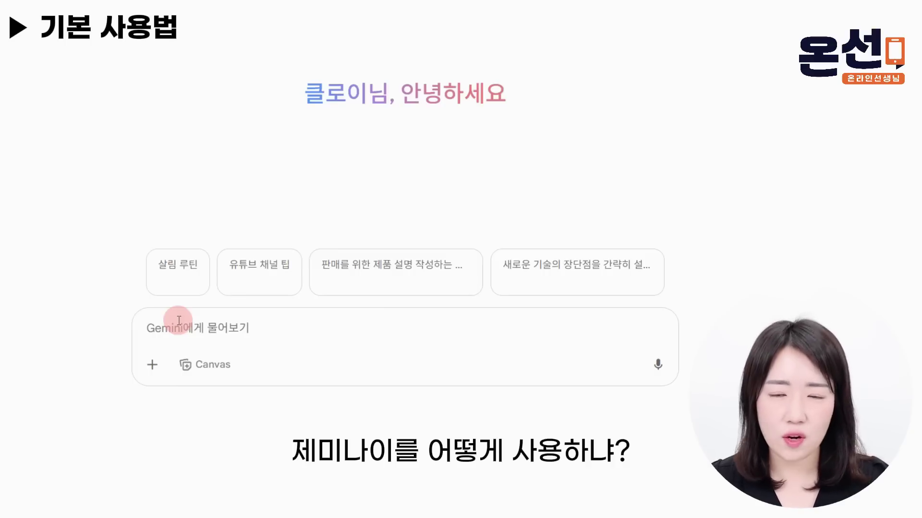
# Ask Gemini for foods that help with high blood pressure by sending "고혈압에 좋은 음식 알려줘"
pyautogui.click(179, 321)
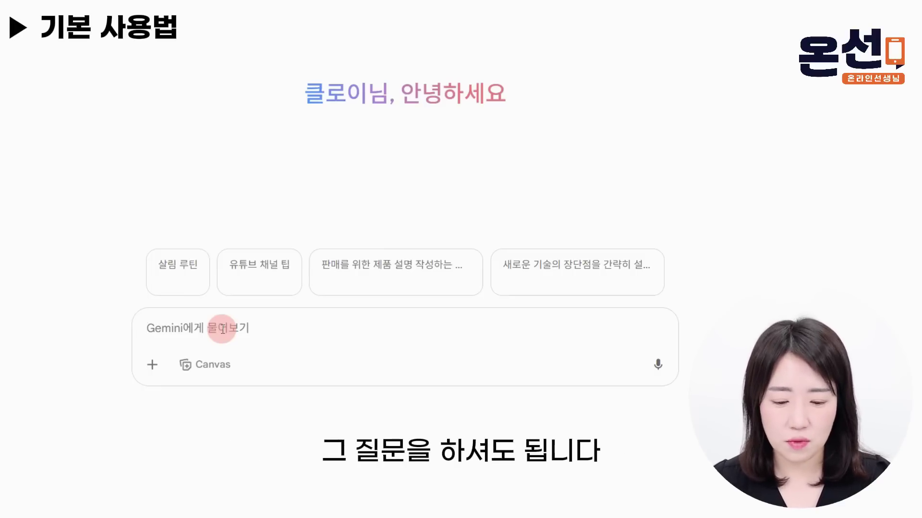
pyautogui.write('고혈압')
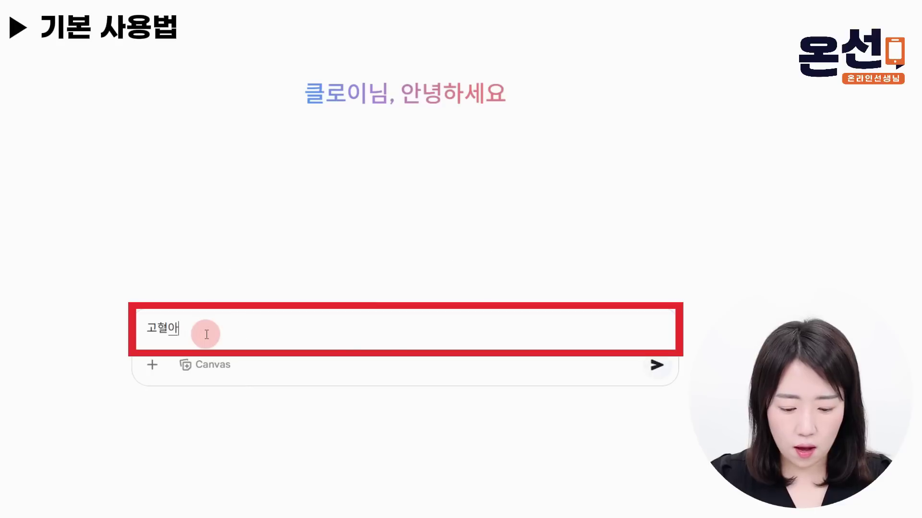
pyautogui.write('에 좋은')
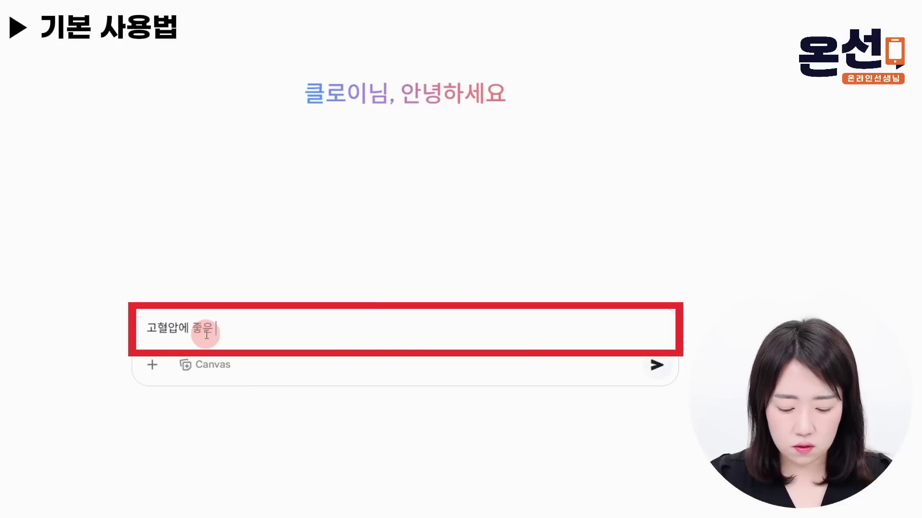
pyautogui.write(' 음시식 알려줘')
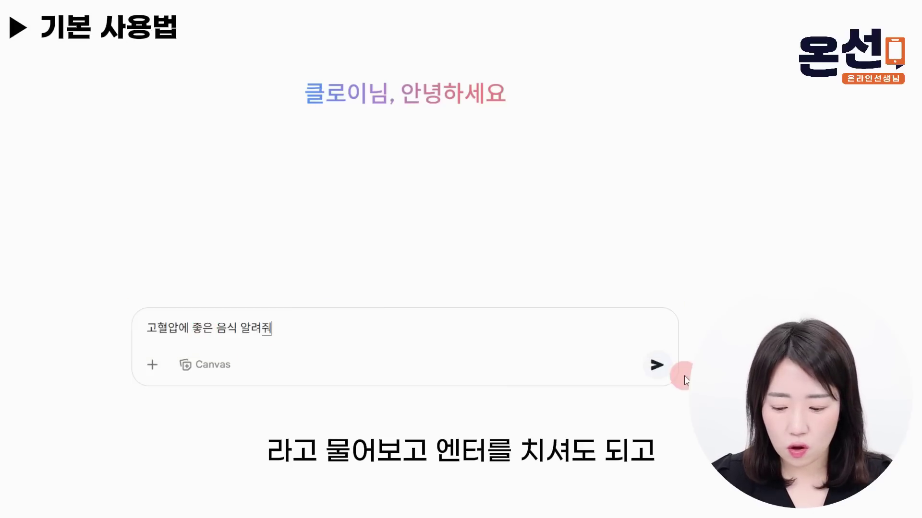
pyautogui.click(656, 366)
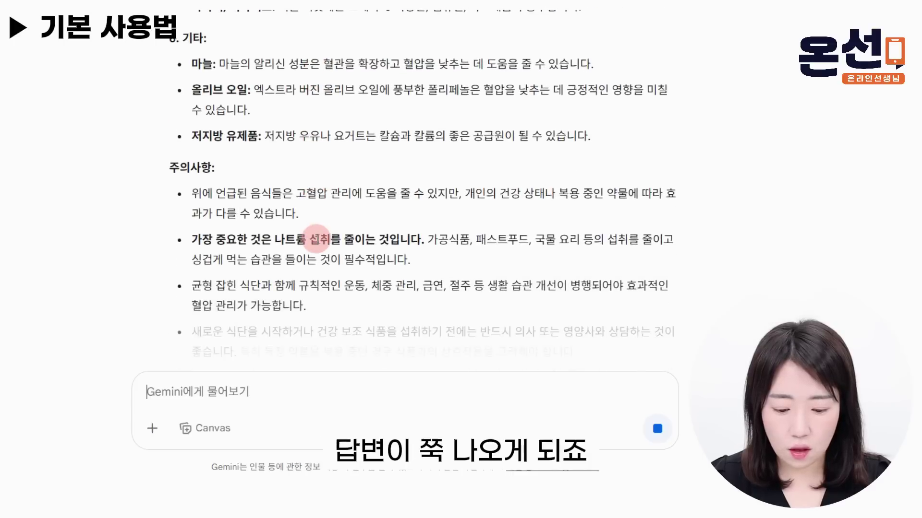
# Follow up in the same chat by sending "이걸로 만들수 있는 요리를 알려줘" to get dishes made from those foods
pyautogui.click(203, 384)
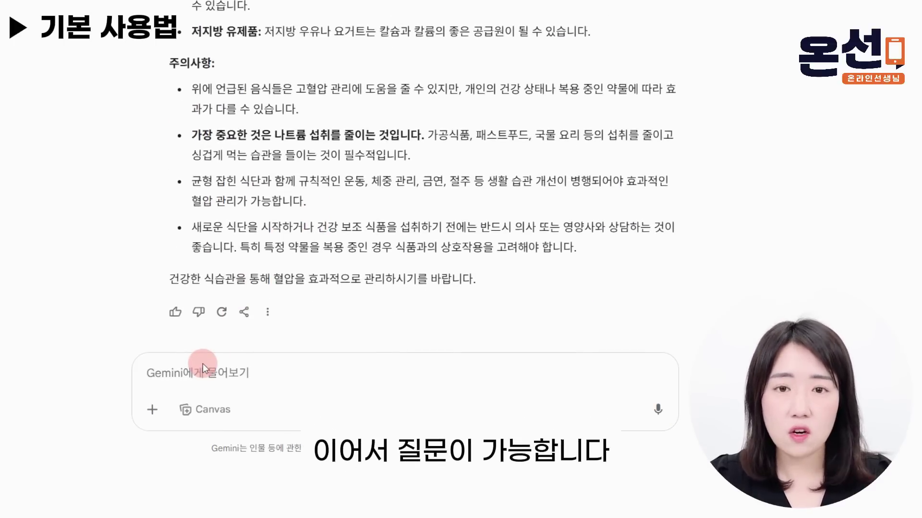
pyautogui.write('이')
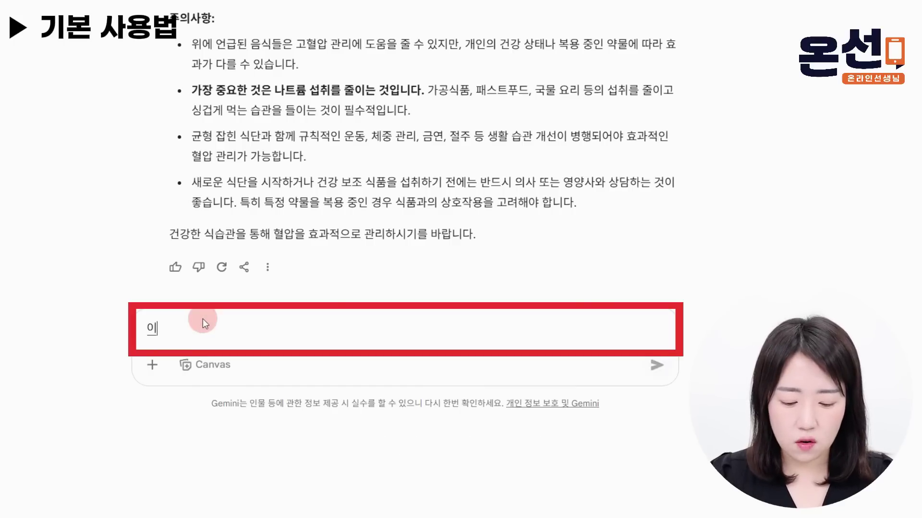
pyautogui.write('걸로 ㅁ만들수 있는 요리를 알렿')
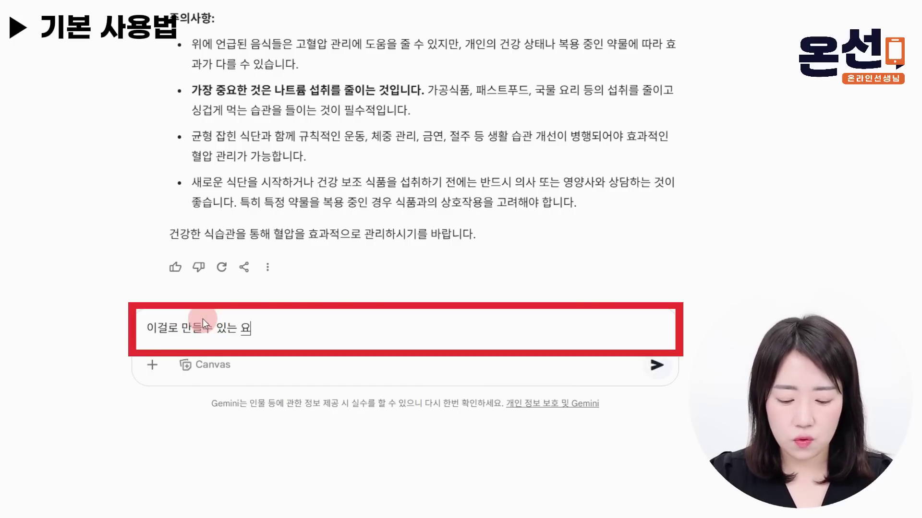
pyautogui.write('줘')
pyautogui.press('Return')
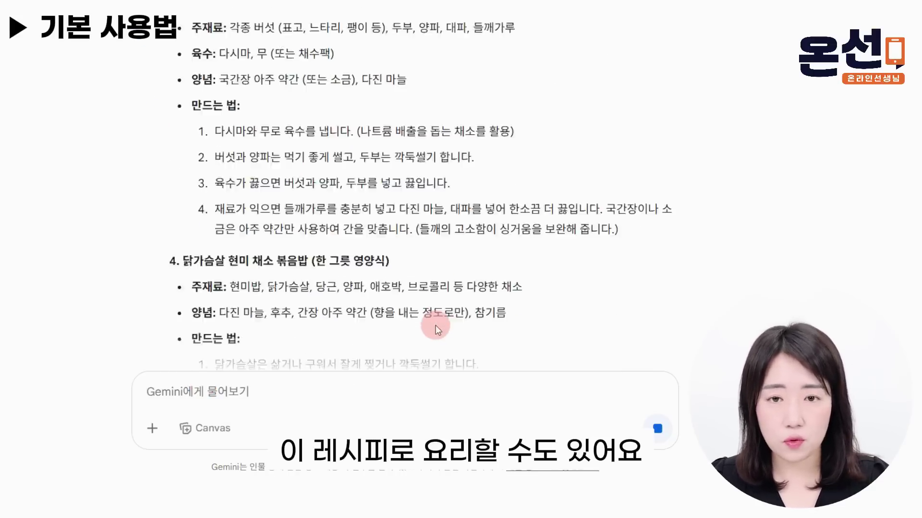
# Have Gemini turn the recipes into a table by sending "이 내용을 표로 만들어줘"
pyautogui.write('이 내용')
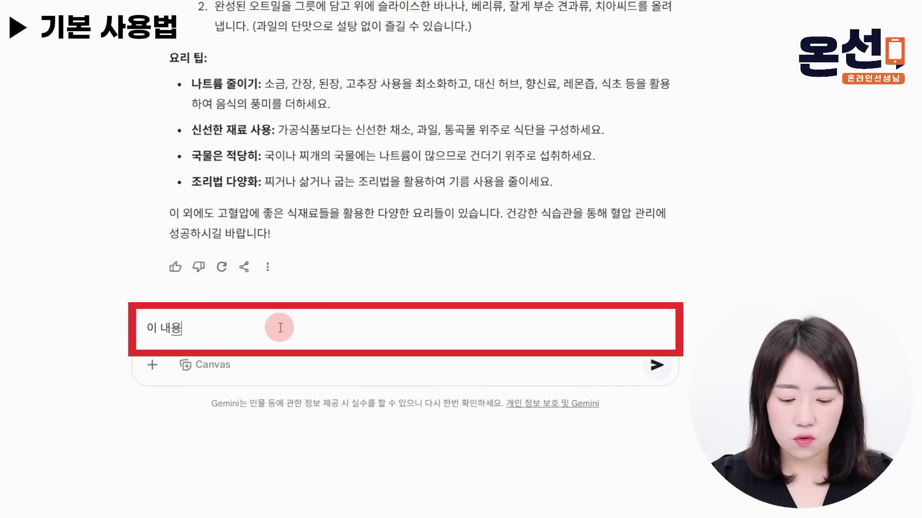
pyautogui.write('을 표로 만들어줘')
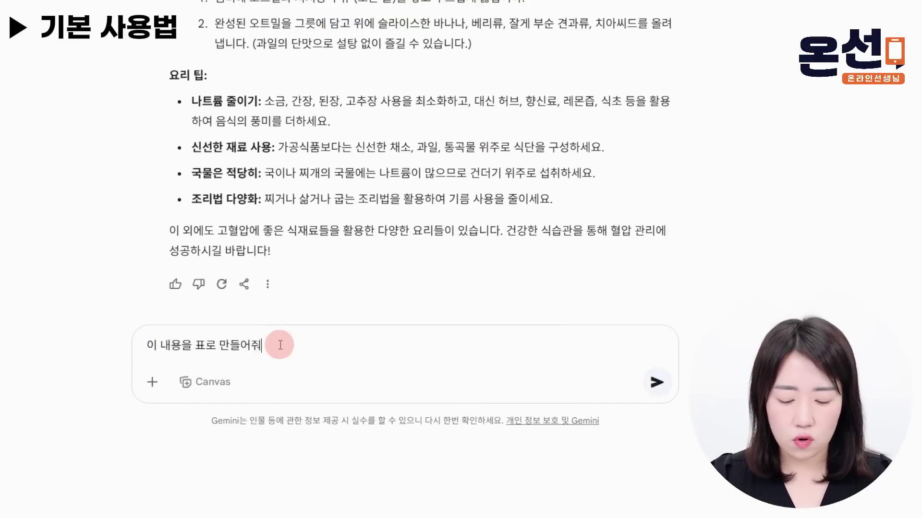
pyautogui.press('Return')
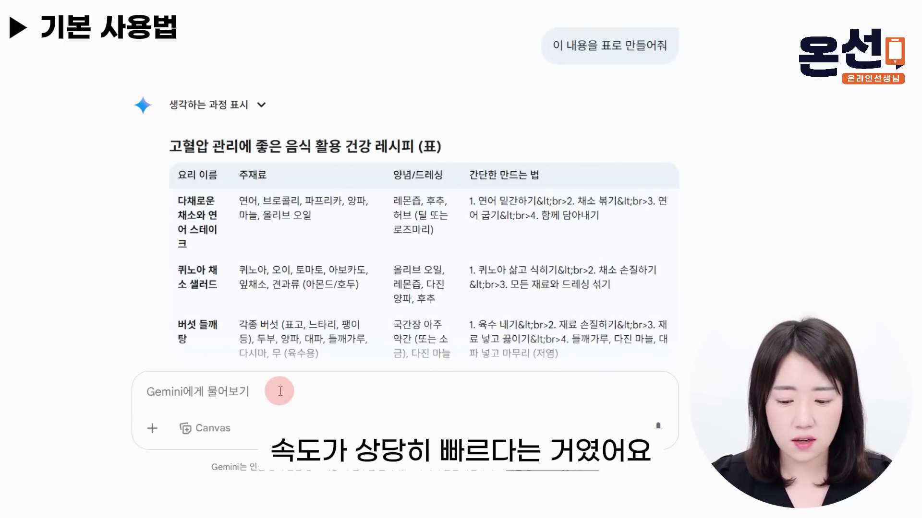
# Look through the rows of the generated healthy recipe table
pyautogui.scroll(-3, 327, 265)
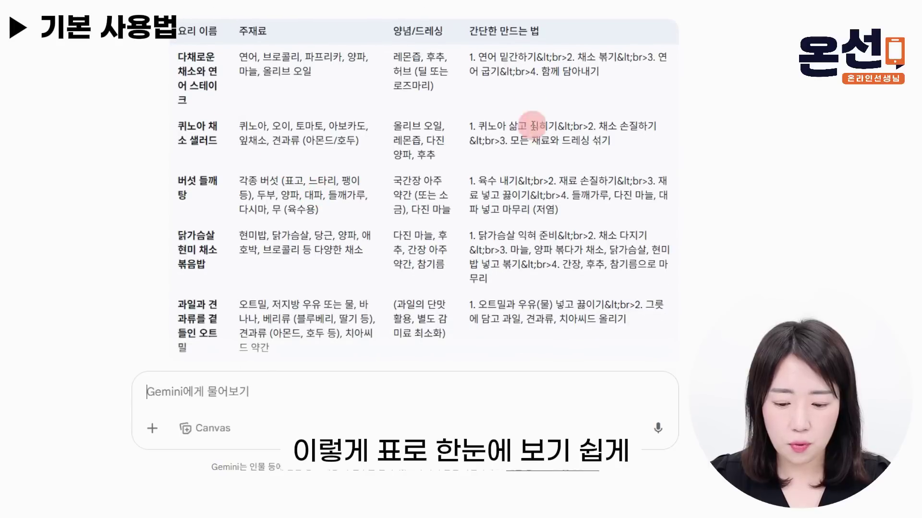
pyautogui.scroll(-2, 527, 316)
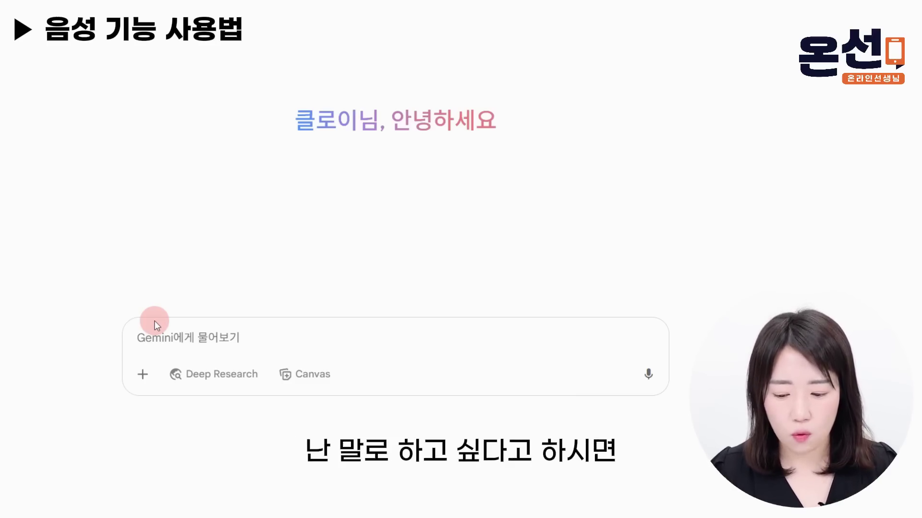
# Dictate the question "재미나이 사용법에 대해서 알려 줘." by voice in a new Gemini chat and send it
pyautogui.click(652, 380)
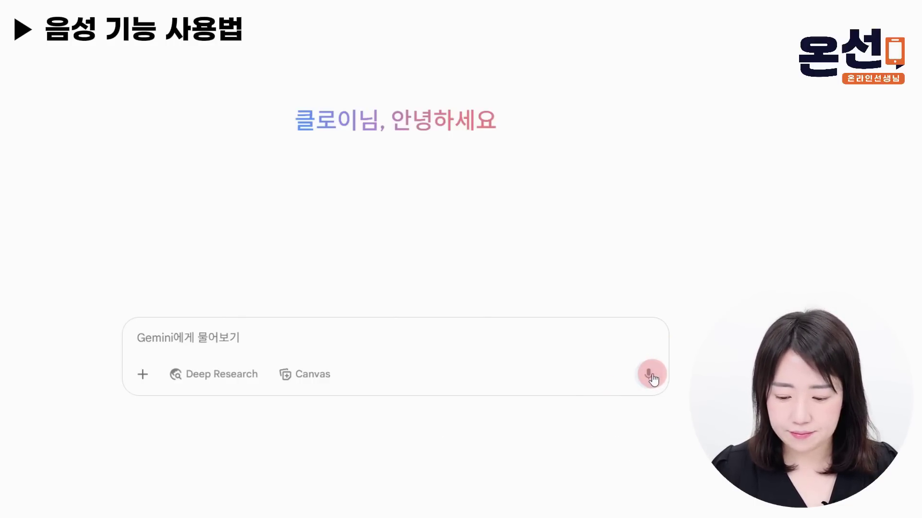
pyautogui.click(37, 5)
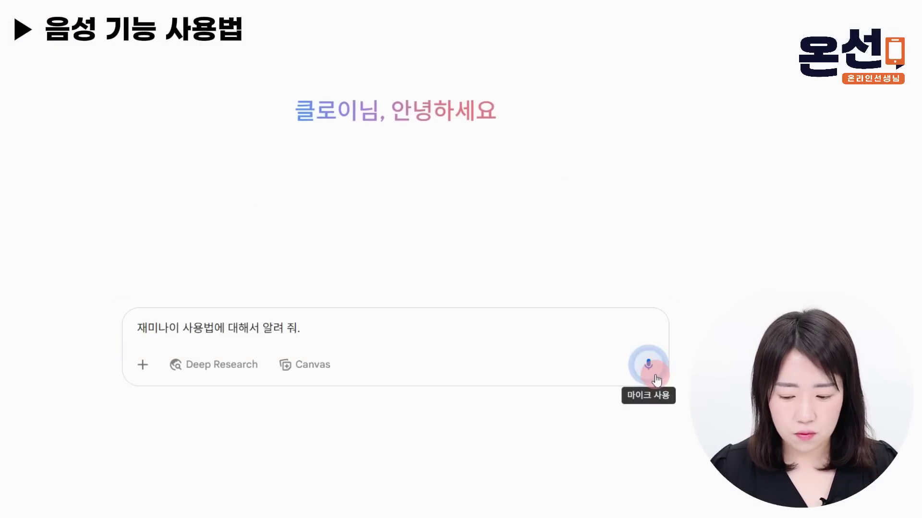
pyautogui.click(655, 379)
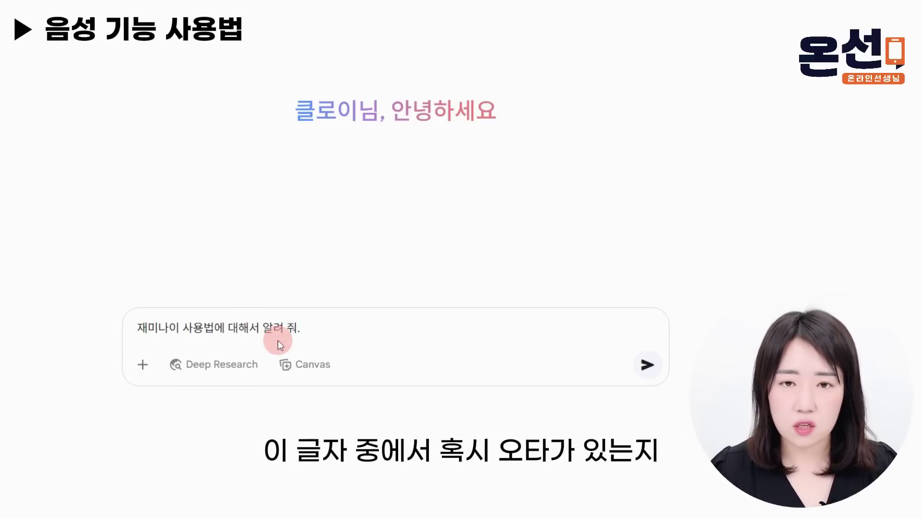
pyautogui.click(644, 368)
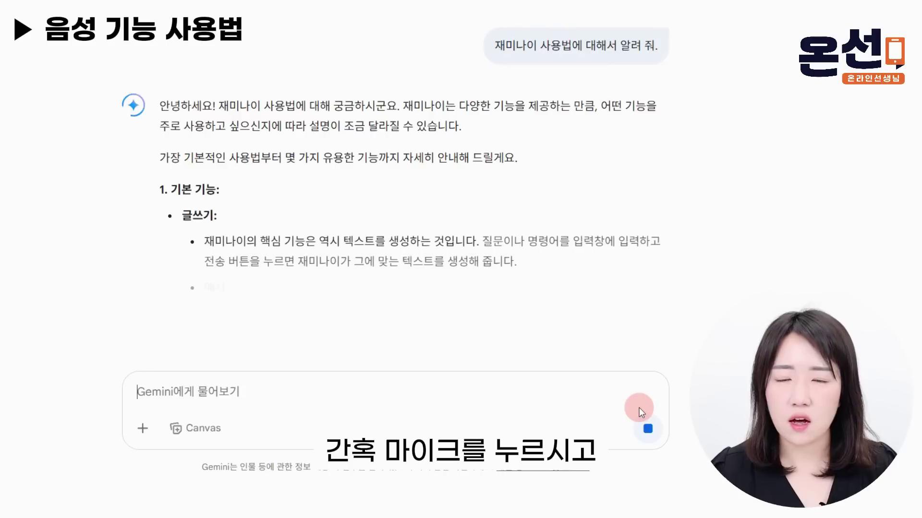
pyautogui.click(649, 432)
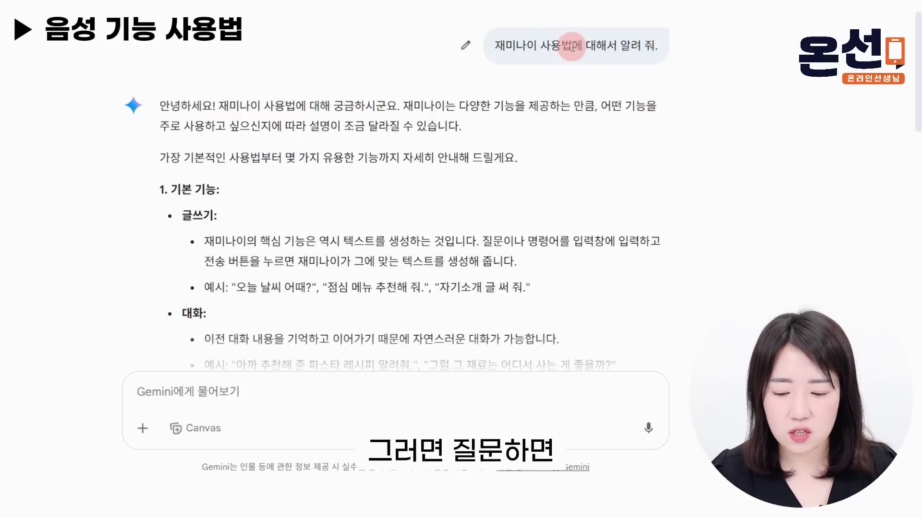
# Go to the end of the usage answer and have Gemini double-check the response with 대답 재확인
pyautogui.scroll(-5, 533, 200)
pyautogui.scroll(-12, 527, 227)
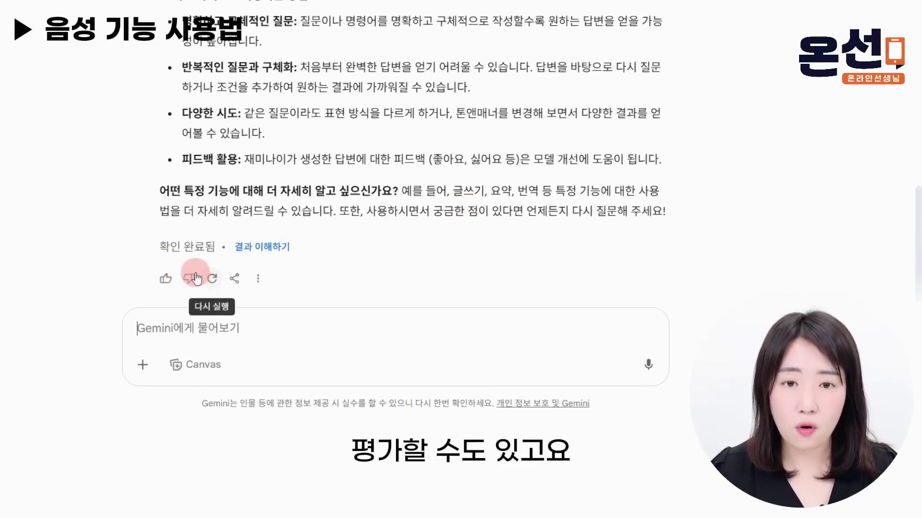
pyautogui.click(260, 284)
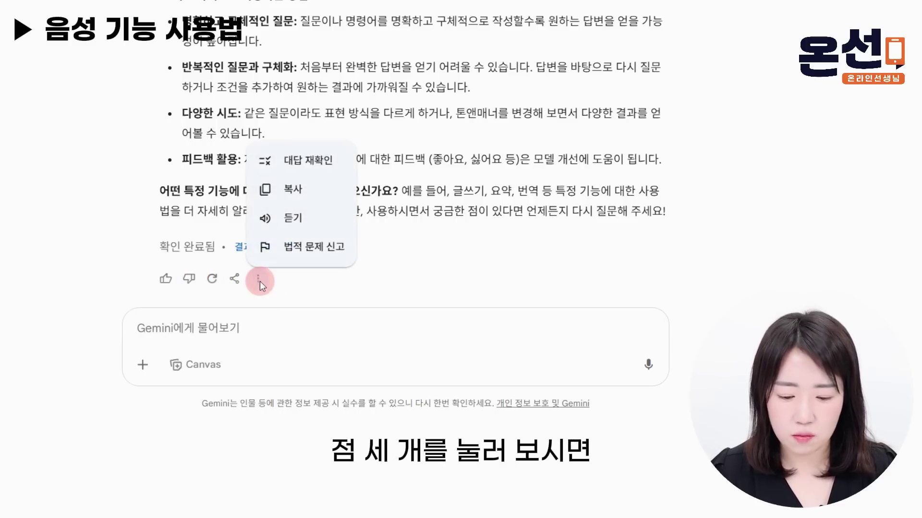
pyautogui.click(318, 161)
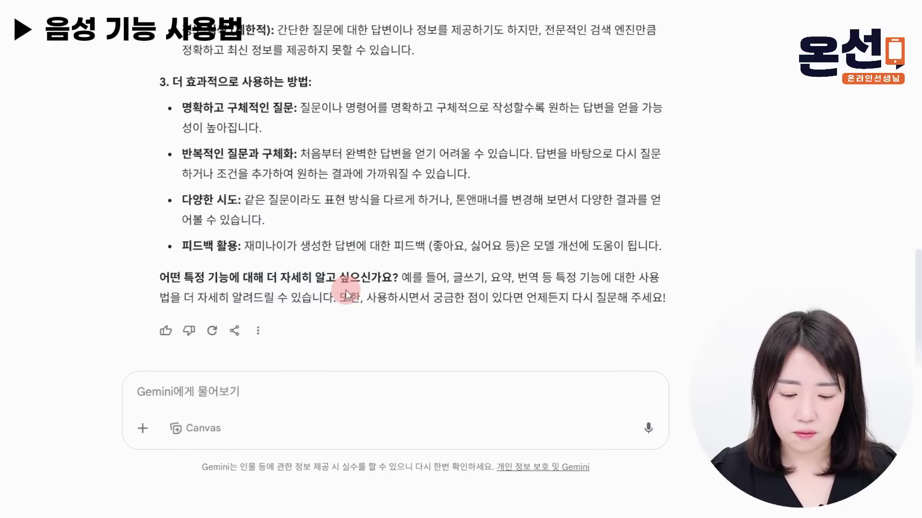
pyautogui.scroll(-1, 301, 223)
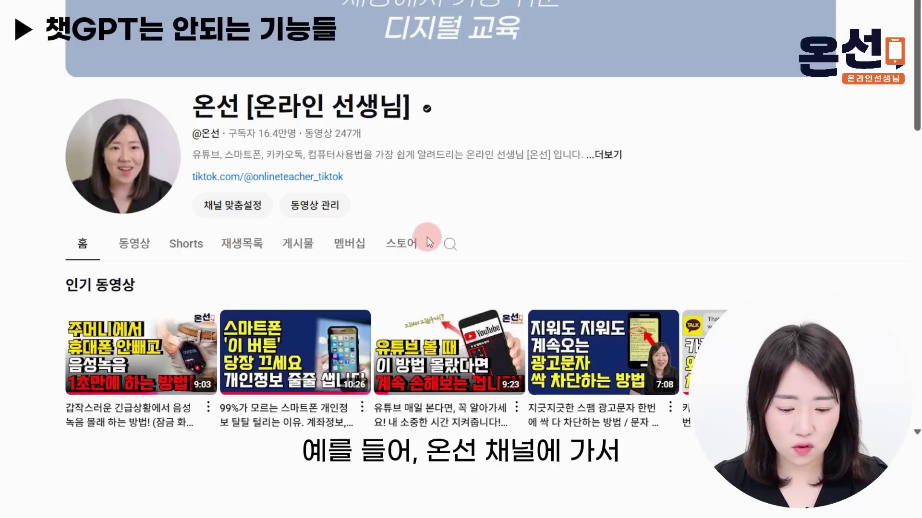
# In YouTube, copy the share link of the 온선 channel's video "(총정리) 50세 이상 왕초보를 위한 챗GPT 사용방법!"
pyautogui.click(134, 243)
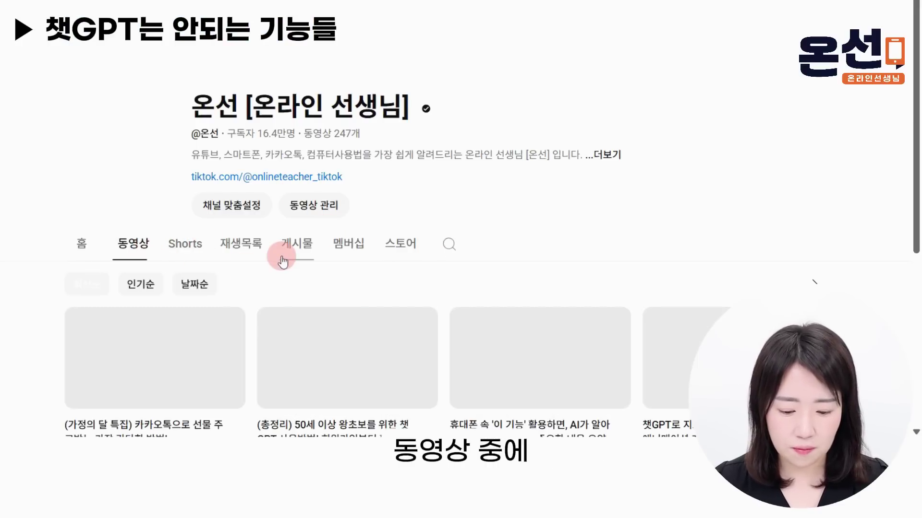
pyautogui.scroll(-3, 284, 262)
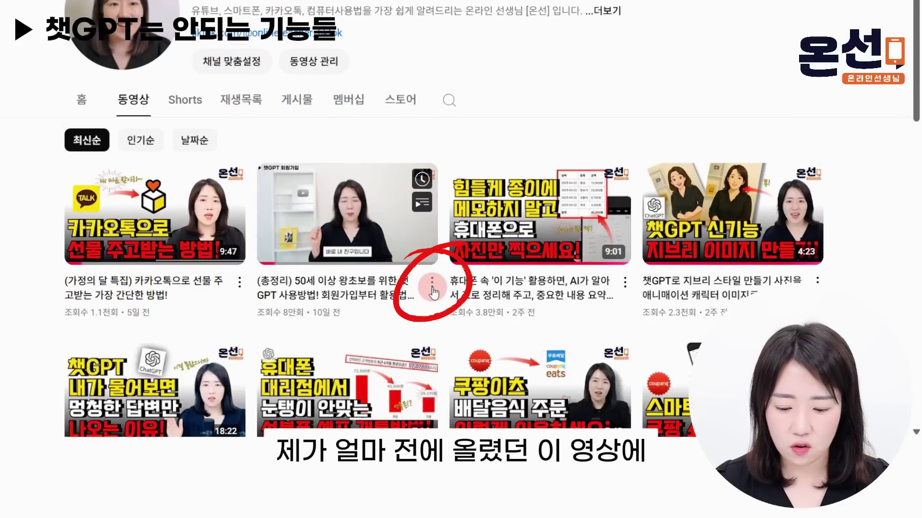
pyautogui.click(432, 287)
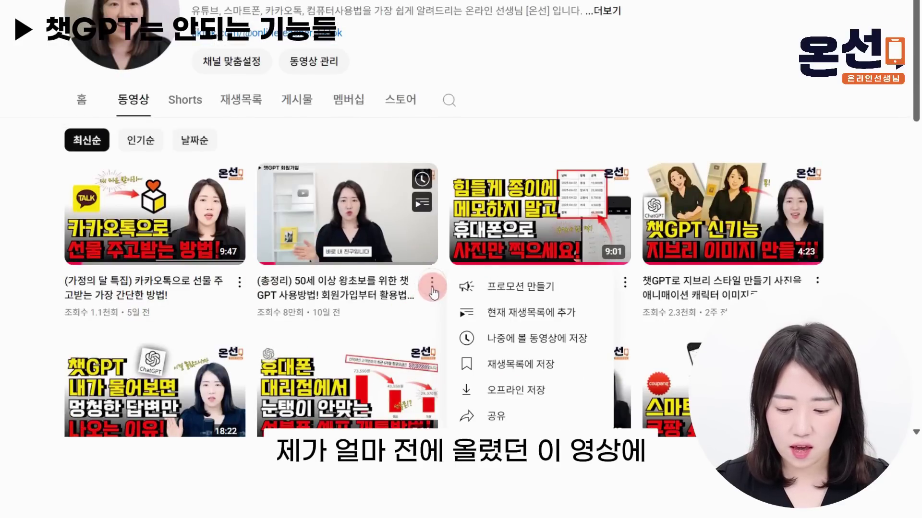
pyautogui.click(497, 415)
pyautogui.click(489, 257)
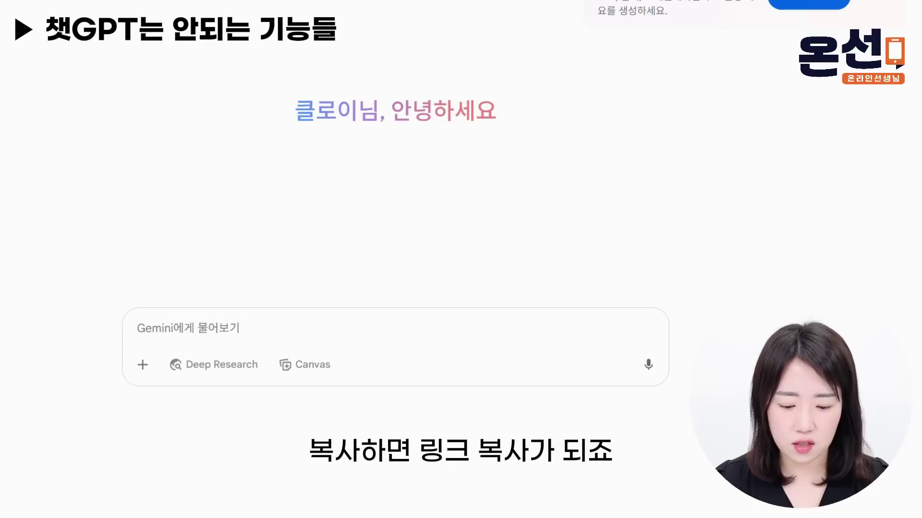
# In Gemini, request a summary of the video by sending its copied link followed by "내용을 정리해줘"
pyautogui.click(234, 327)
pyautogui.write('https://youtu.be/_FSaxDBZxdQ?si=l6-rkInGh6NNPF9O')
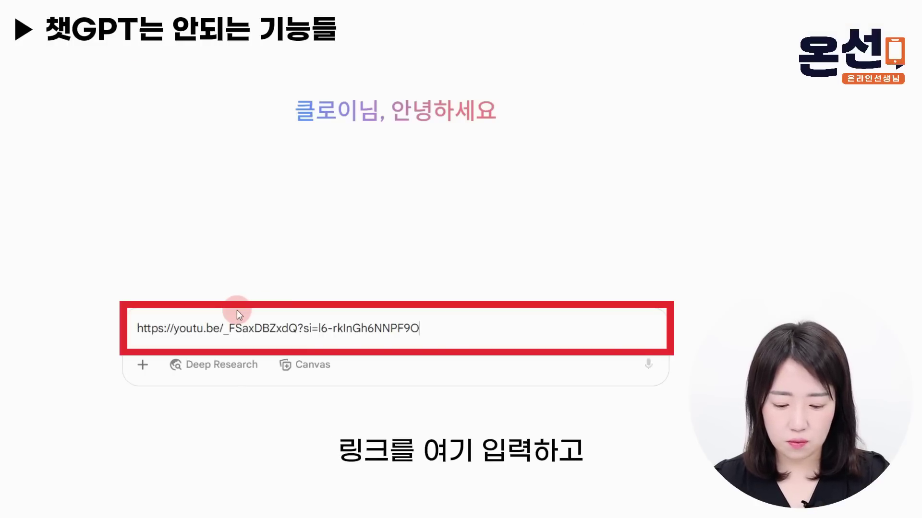
pyautogui.write('내용')
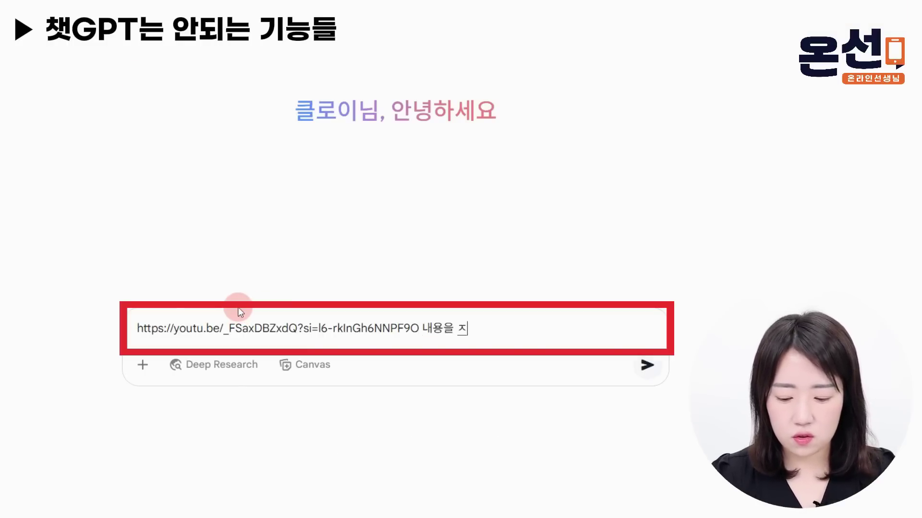
pyautogui.write('을 정리해줘')
pyautogui.press('Return')
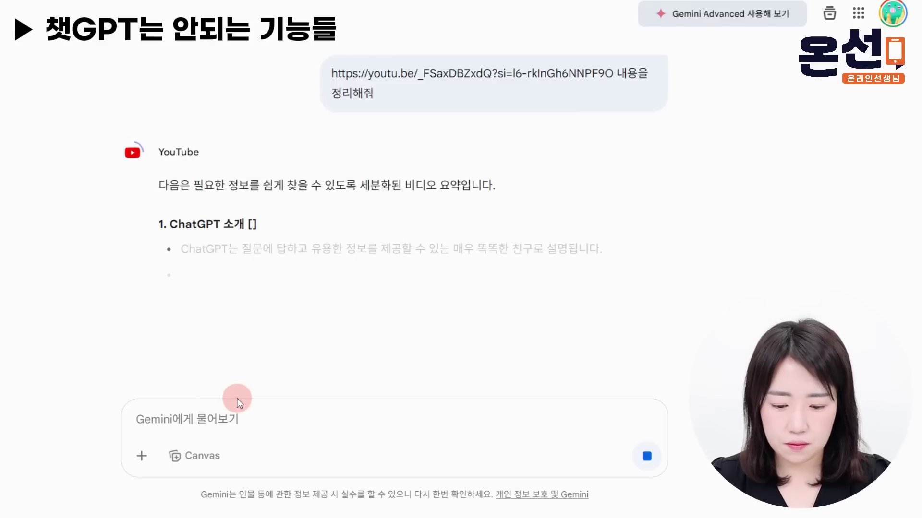
# Read through the video summary, examining its sections and timestamp links down to the closing tips and the embedded video
pyautogui.scroll(-1, 469, 269)
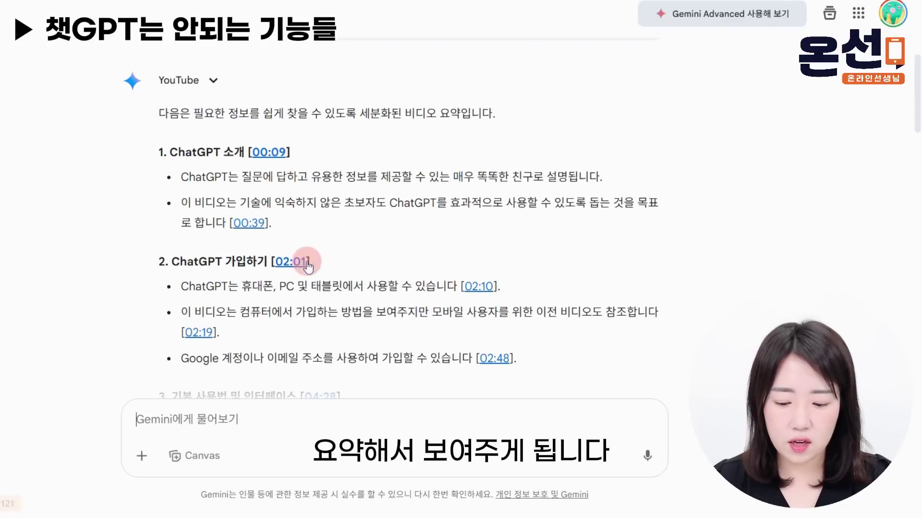
pyautogui.scroll(-1, 456, 287)
pyautogui.scroll(-1, 454, 286)
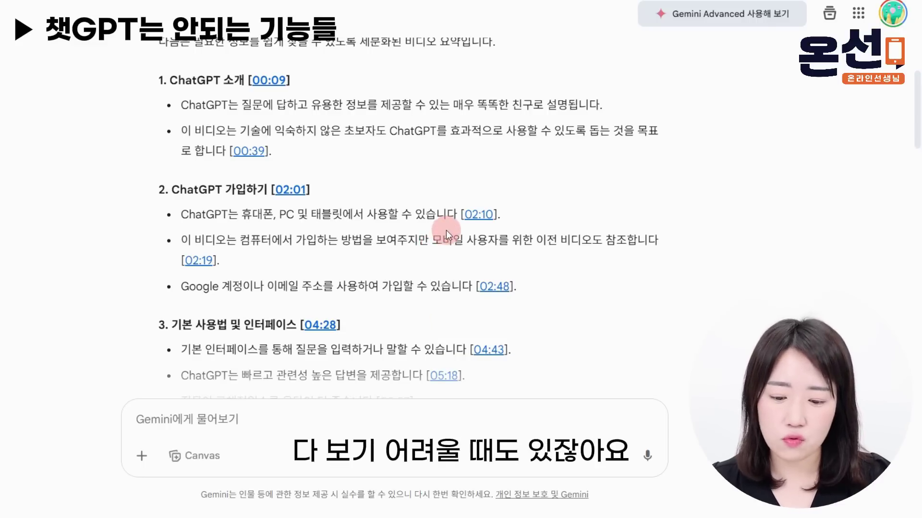
pyautogui.scroll(2, 447, 227)
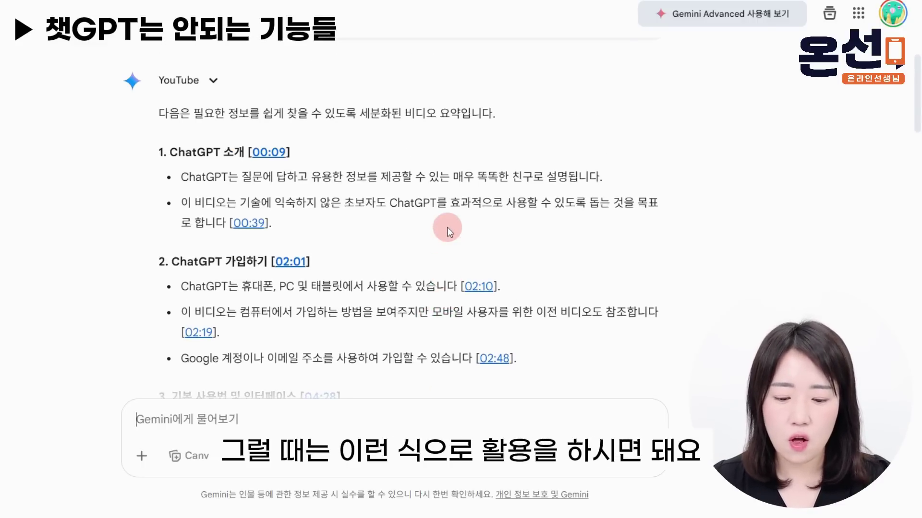
pyautogui.scroll(-3, 447, 226)
pyautogui.scroll(-1, 447, 227)
pyautogui.scroll(5, 477, 140)
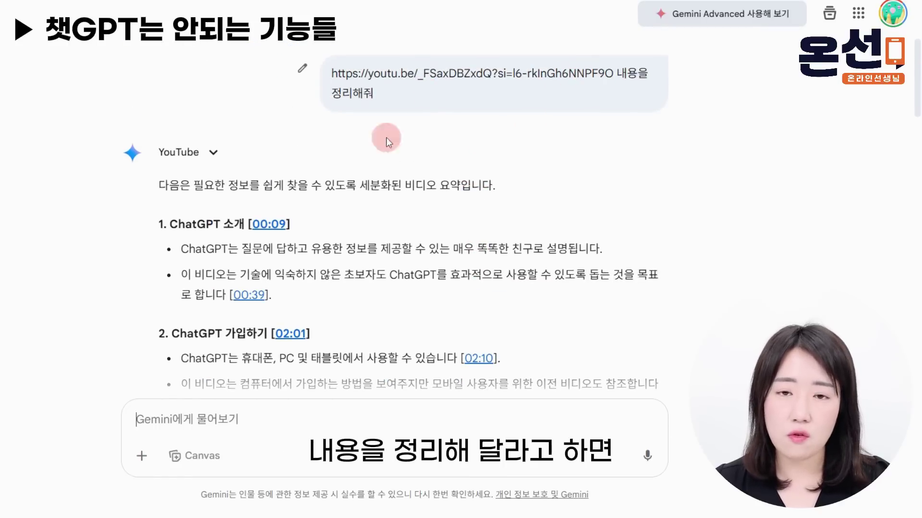
pyautogui.scroll(-2, 356, 194)
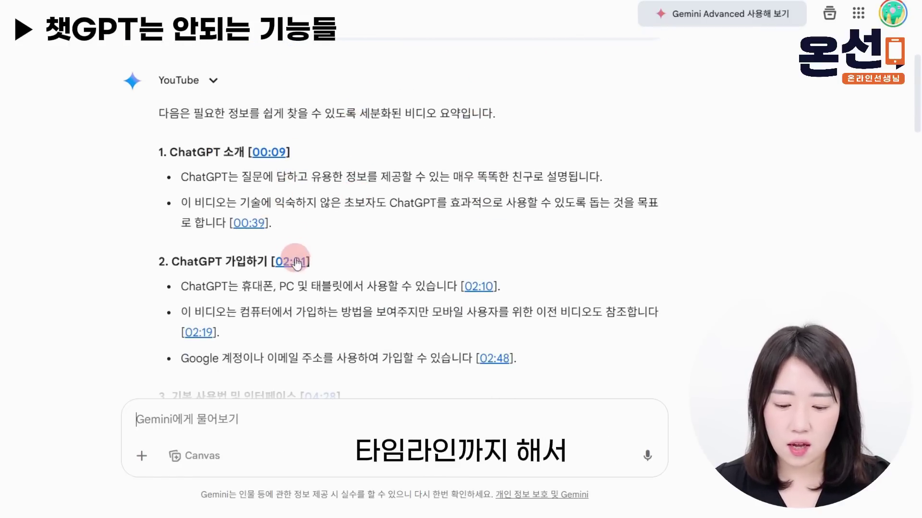
pyautogui.scroll(-2, 494, 299)
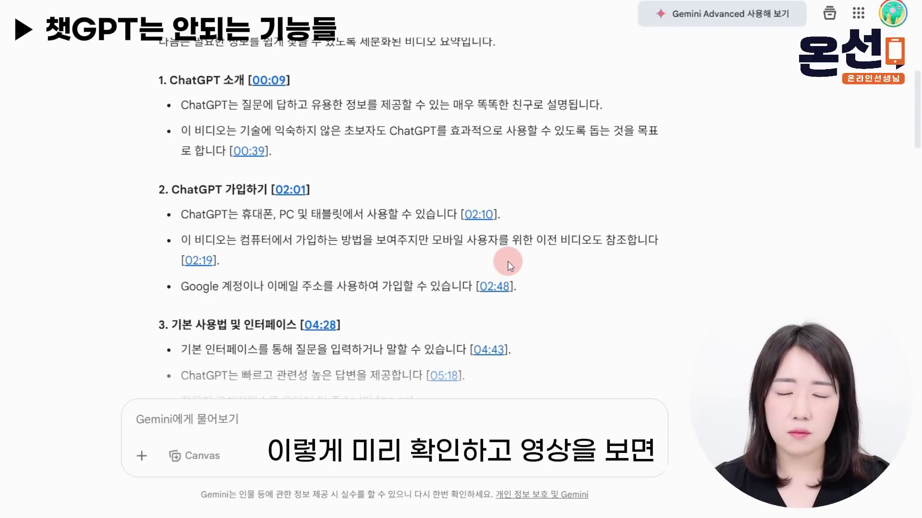
pyautogui.scroll(-2, 515, 264)
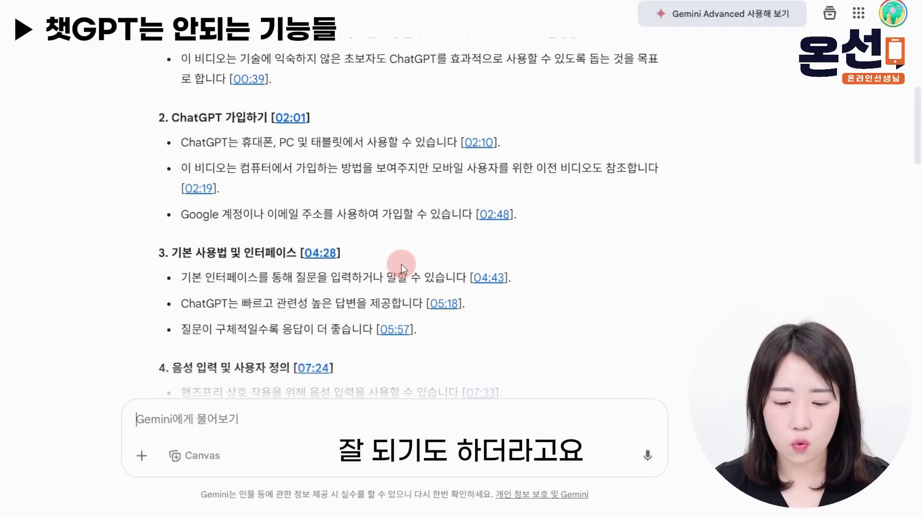
pyautogui.scroll(-3, 418, 243)
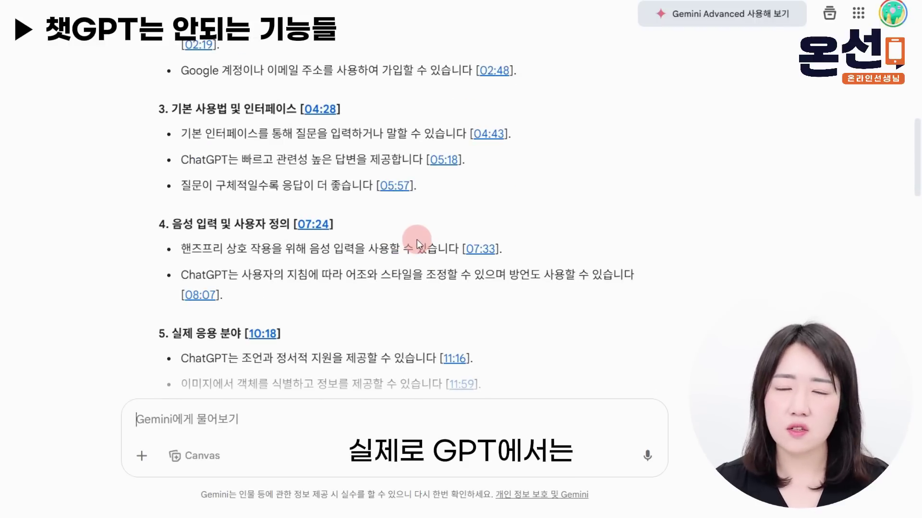
pyautogui.scroll(-5, 417, 238)
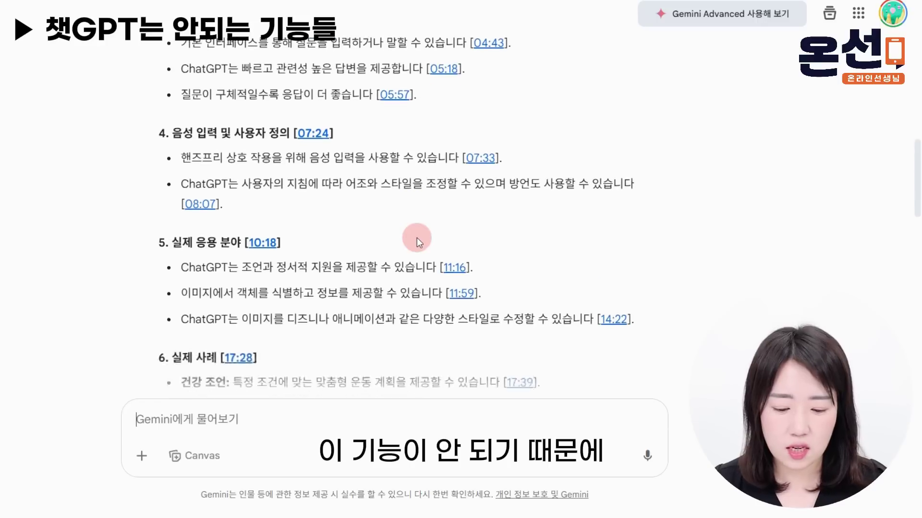
pyautogui.scroll(-15, 416, 237)
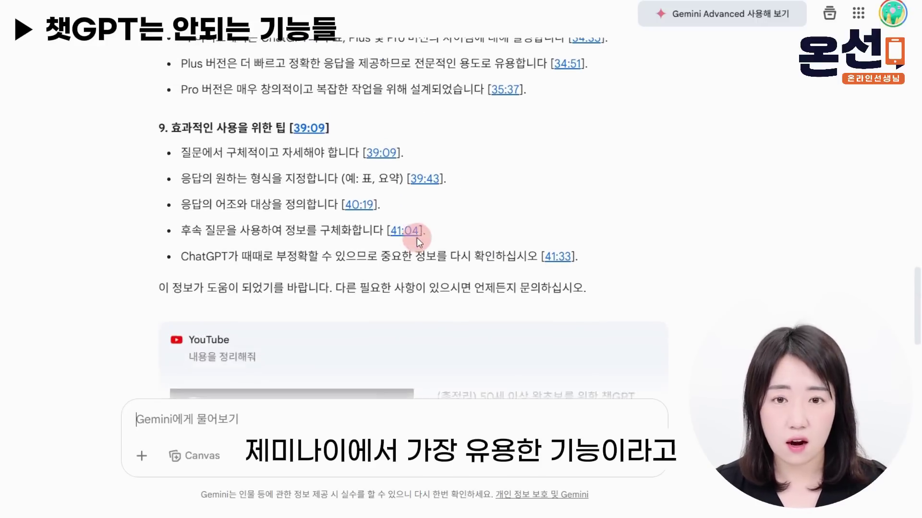
pyautogui.scroll(-1, 416, 237)
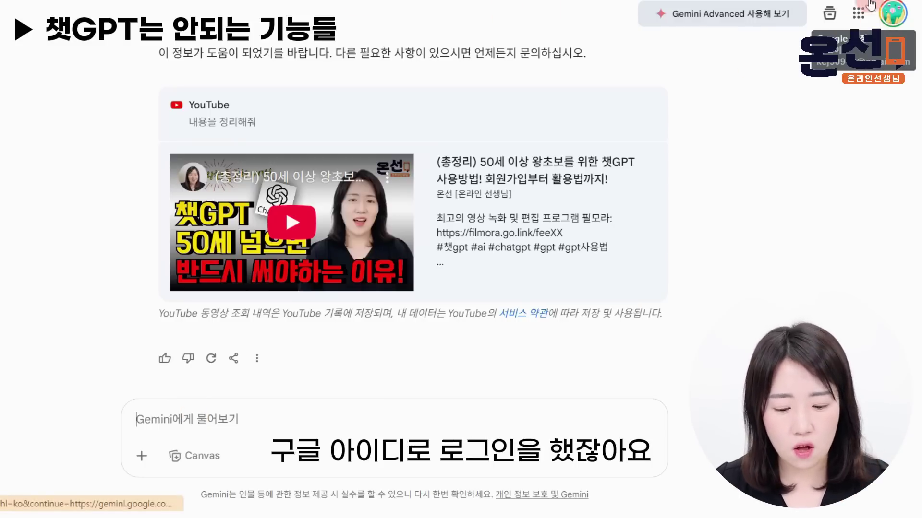
pyautogui.click(334, 420)
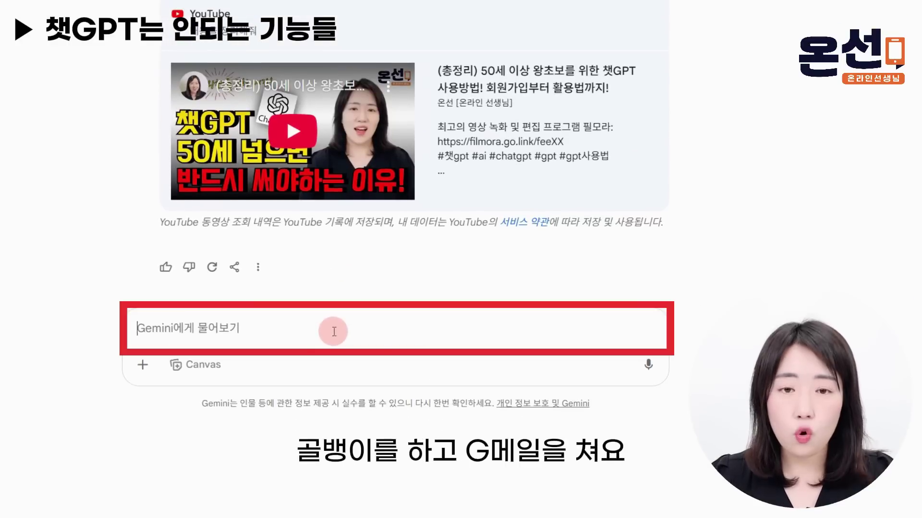
pyautogui.write('@gmai')
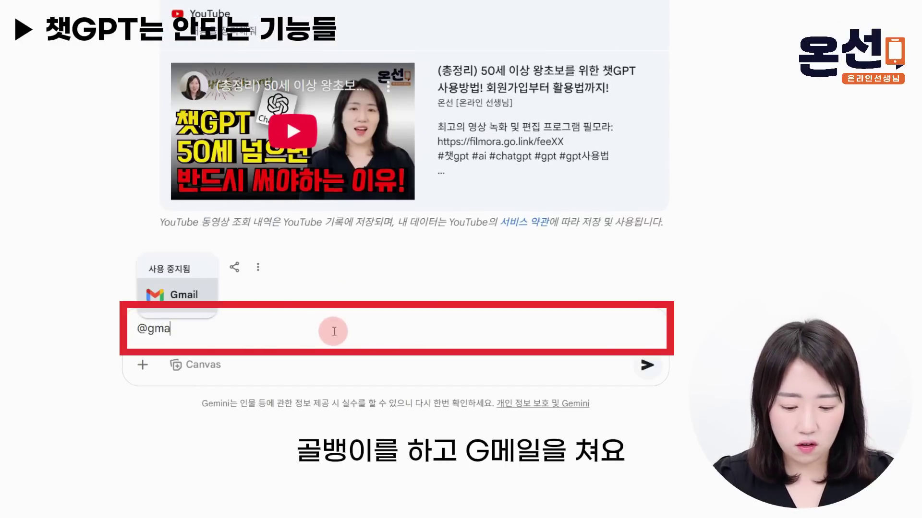
pyautogui.press('Return')
pyautogui.write('멩일에')
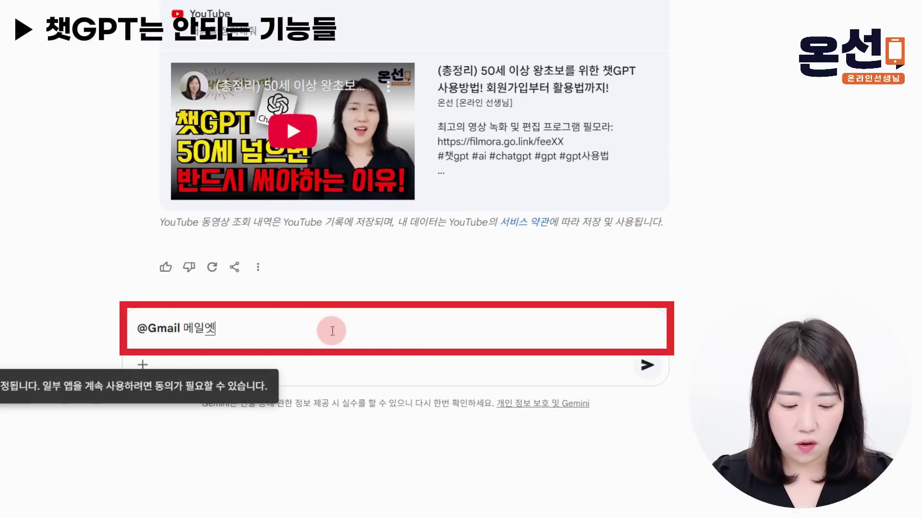
pyautogui.write('서 강의 관련된 ㅁ')
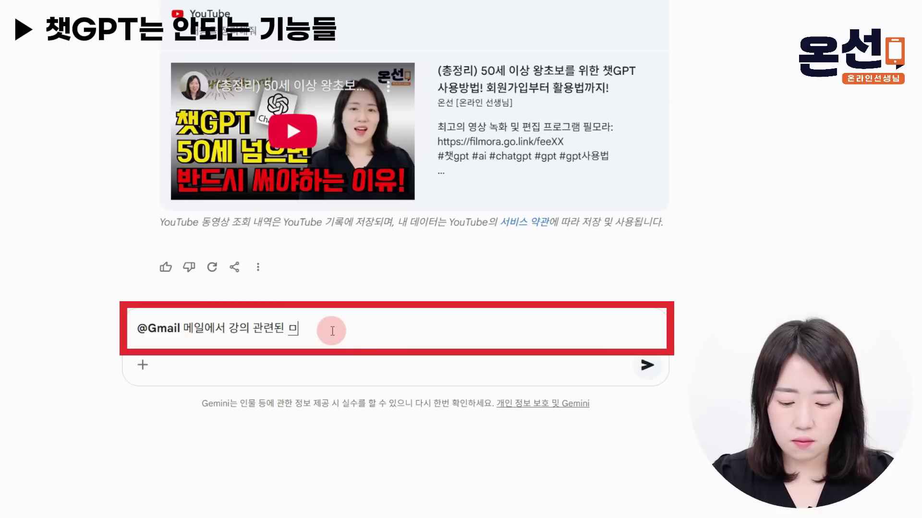
pyautogui.write('제안')
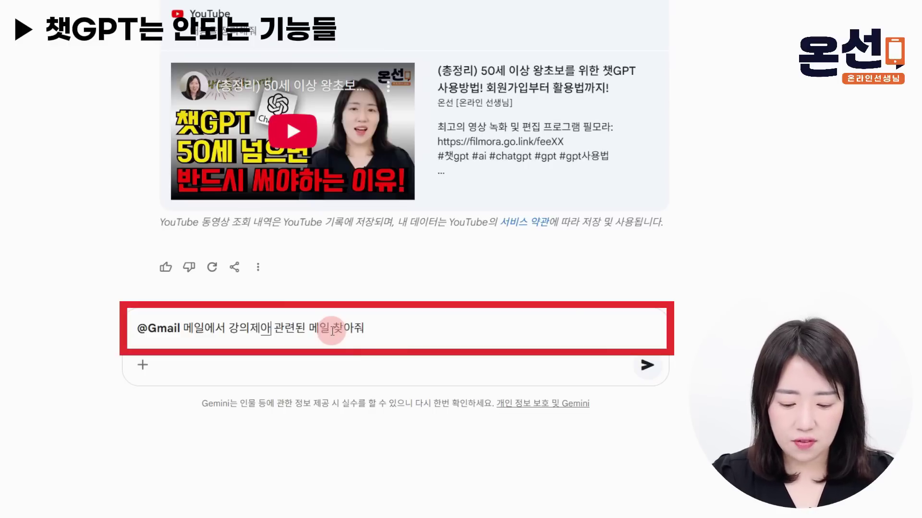
pyautogui.press('Return')
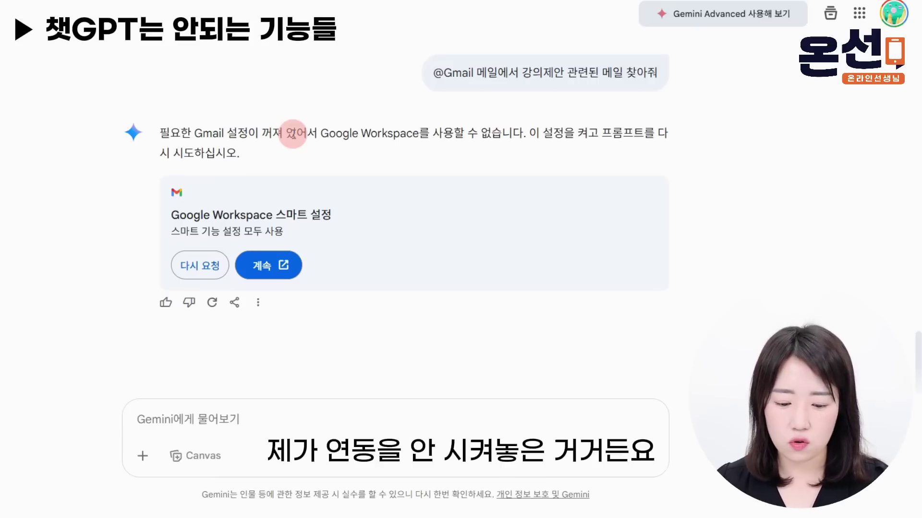
# Enable and save the smart features for Google Workspace and for other Google products through Gemini's Gmail settings request
pyautogui.click(278, 268)
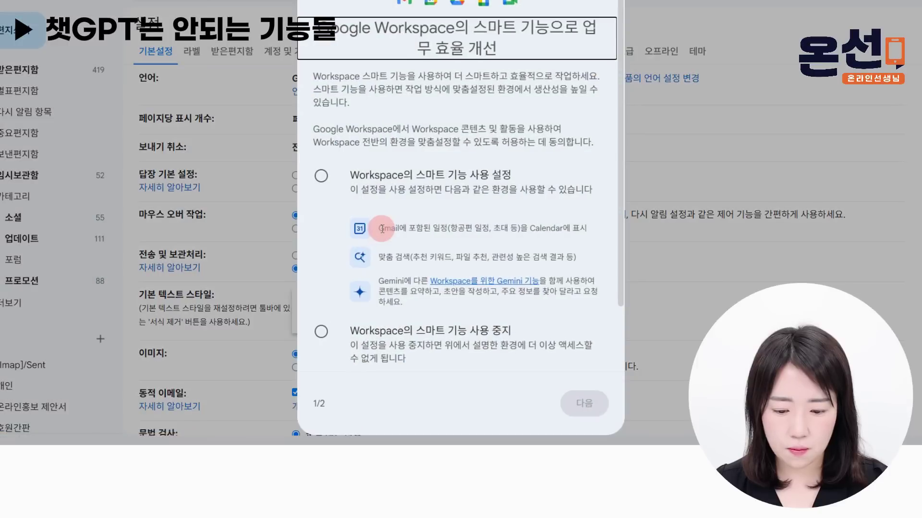
pyautogui.click(447, 177)
pyautogui.click(583, 403)
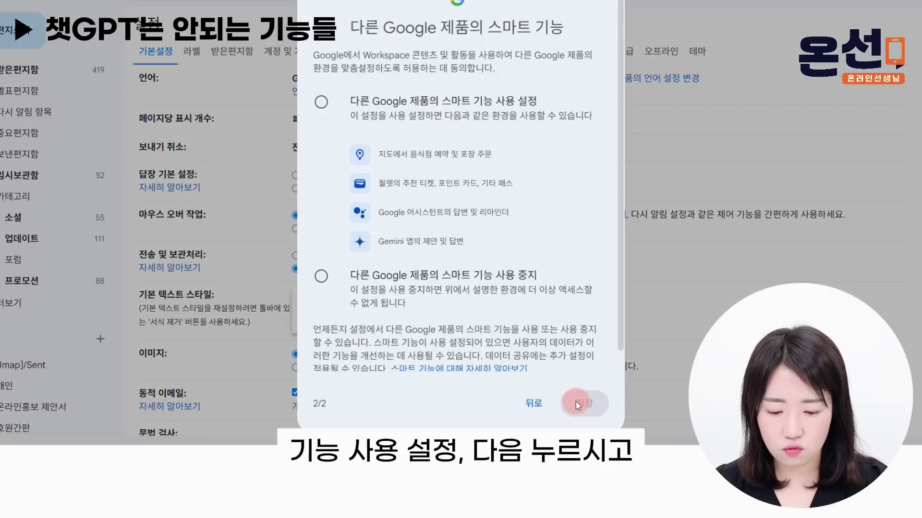
pyautogui.click(519, 114)
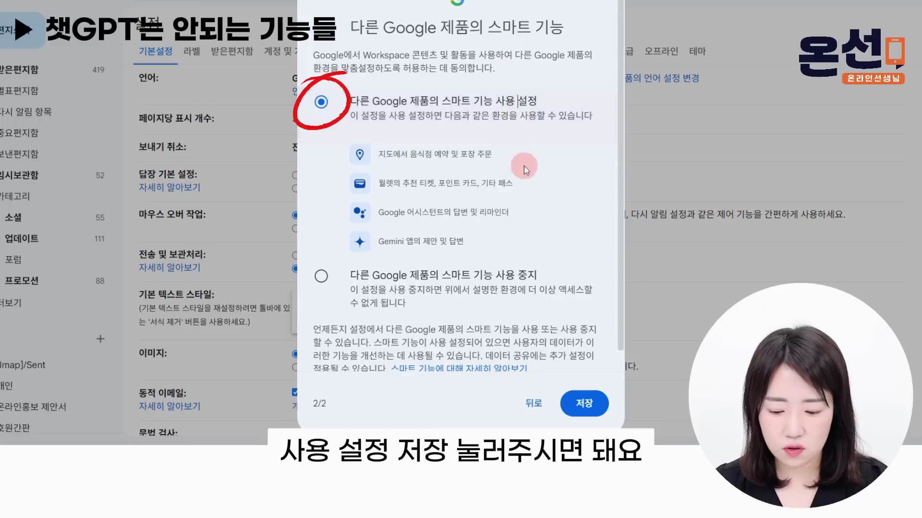
pyautogui.click(584, 404)
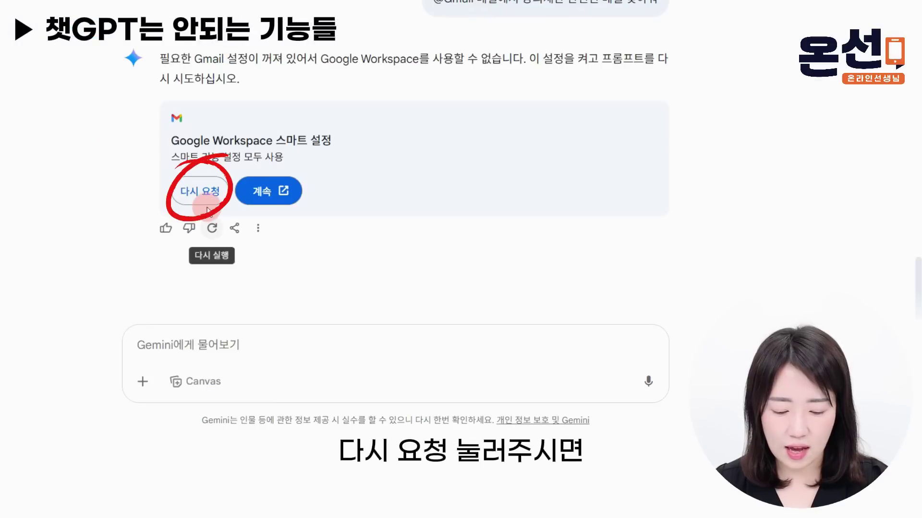
# Rerun the Gmail lecture proposal request with Google Workspace connected to Gemini, and expand the source of the first listed e-mail
pyautogui.click(211, 228)
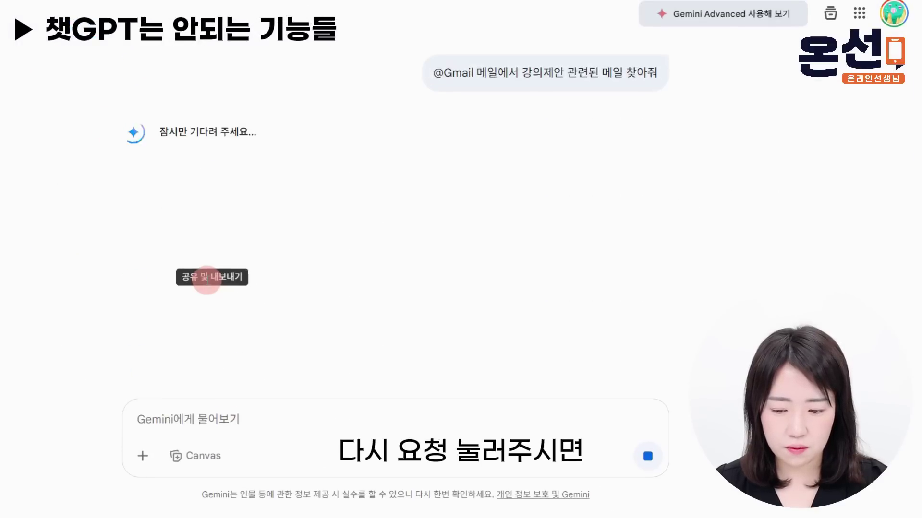
pyautogui.click(286, 249)
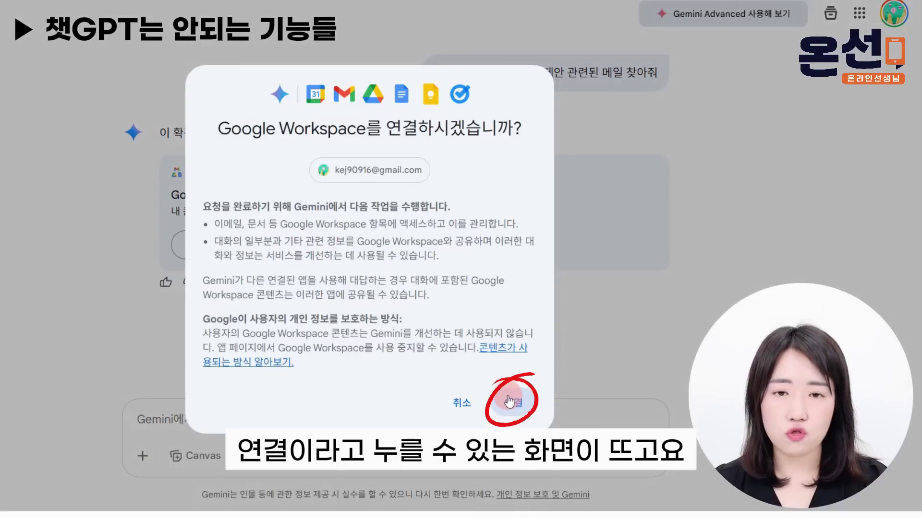
pyautogui.click(509, 402)
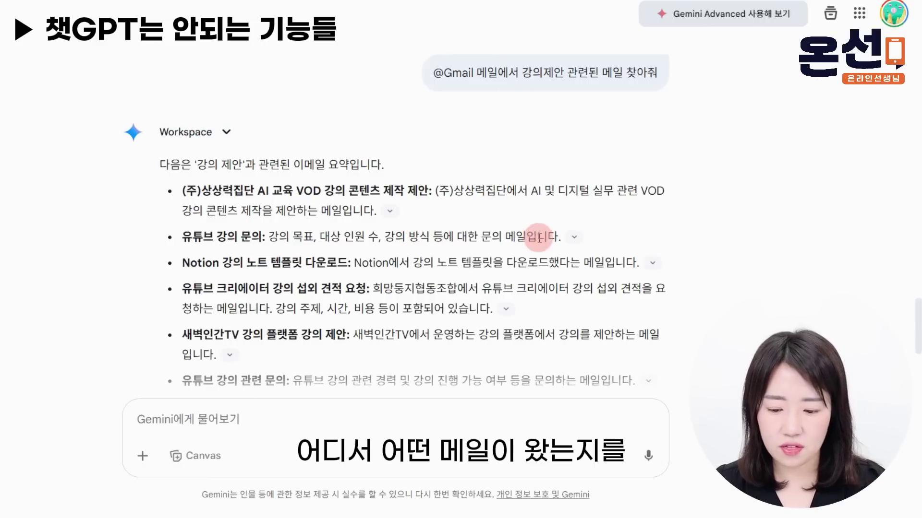
pyautogui.click(389, 213)
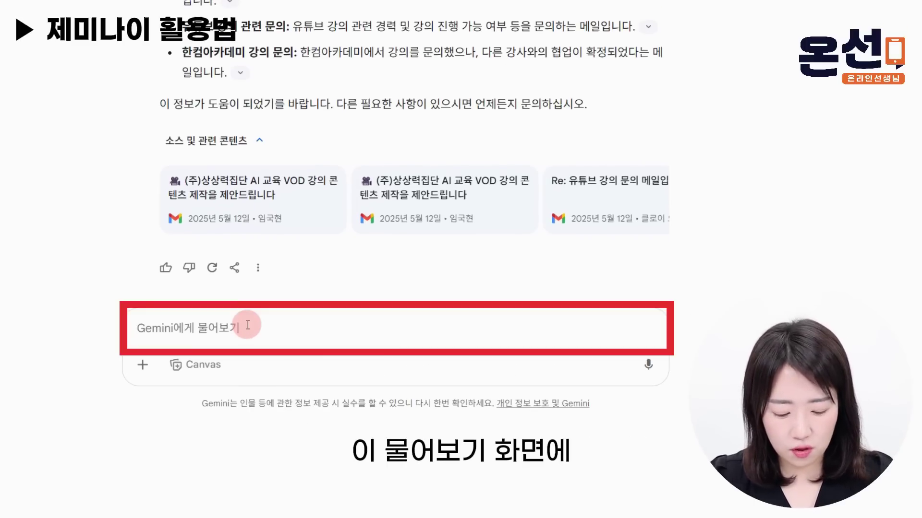
pyautogui.write('@')
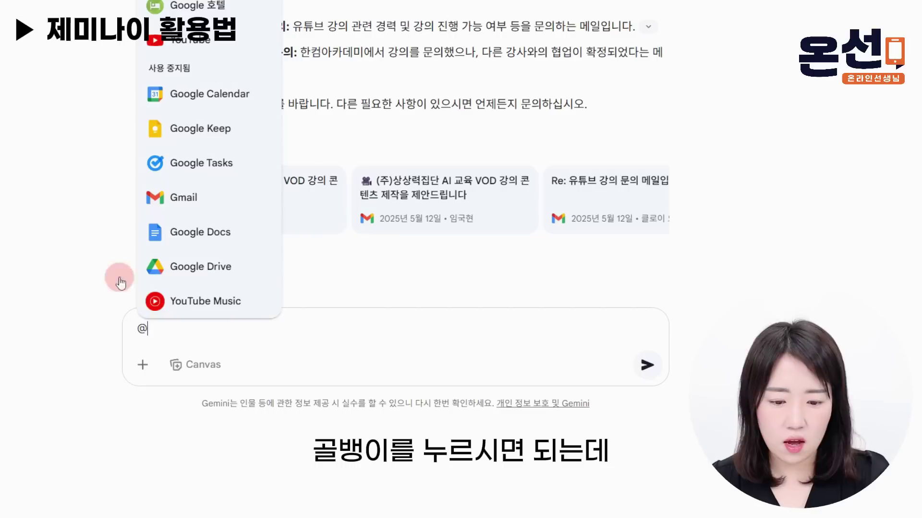
pyautogui.click(206, 273)
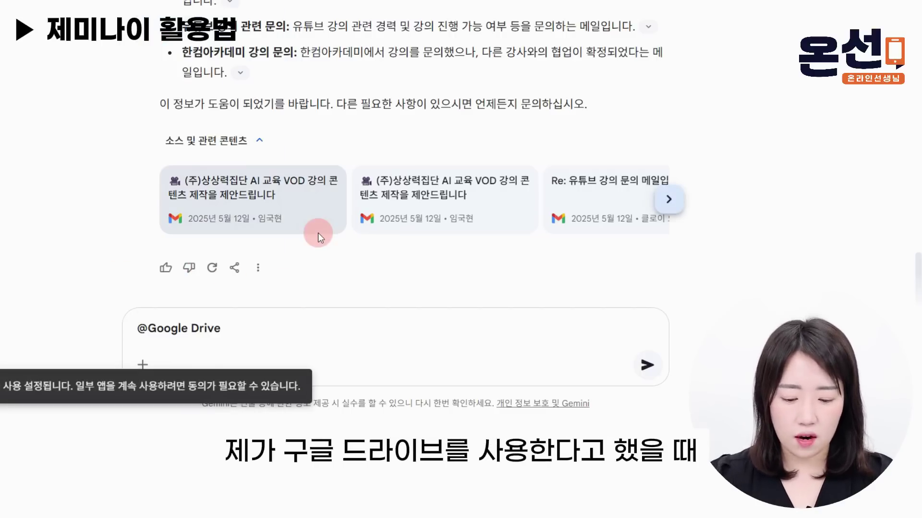
pyautogui.write('ㅇ')
pyautogui.press('BackSpace')
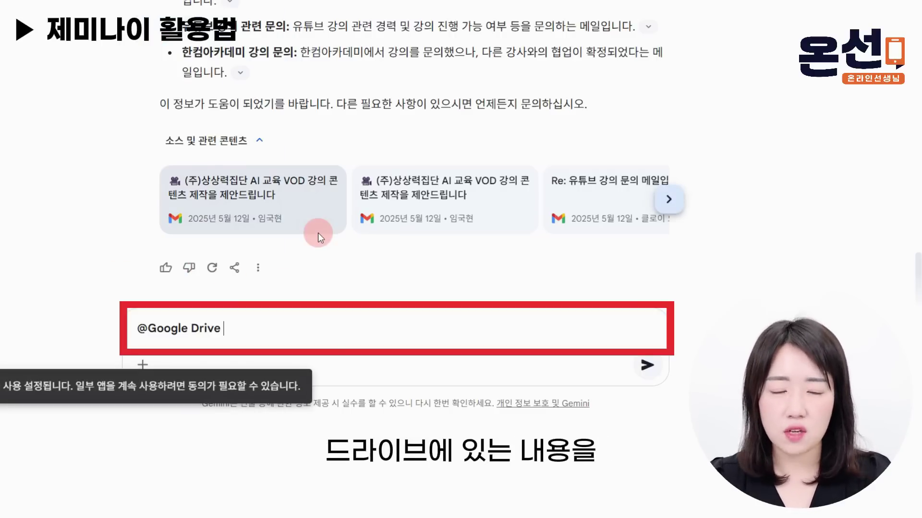
pyautogui.write('온서ㄴ 대본 찾아줘')
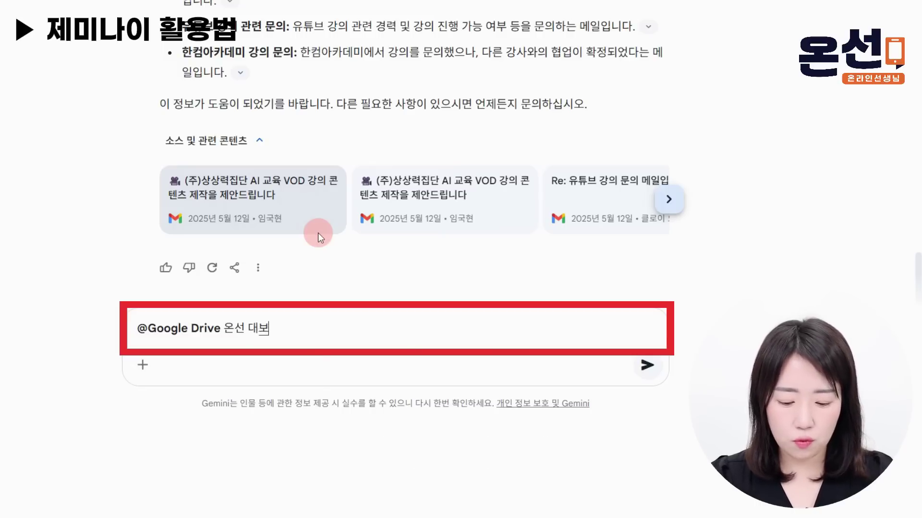
pyautogui.press('Return')
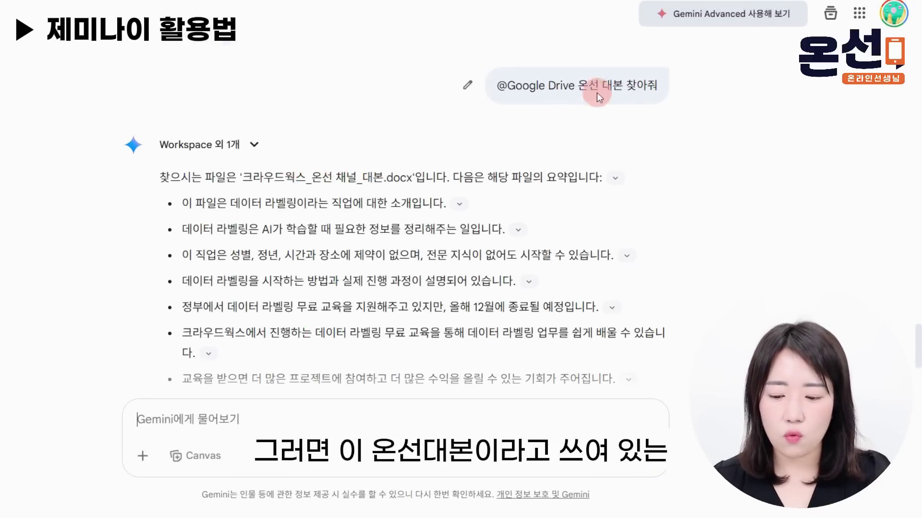
# Examine the script file name in the Drive answer and expand its source file card
pyautogui.moveTo(597, 93); pyautogui.dragTo(636, 90)
pyautogui.moveTo(306, 178); pyautogui.dragTo(400, 178)
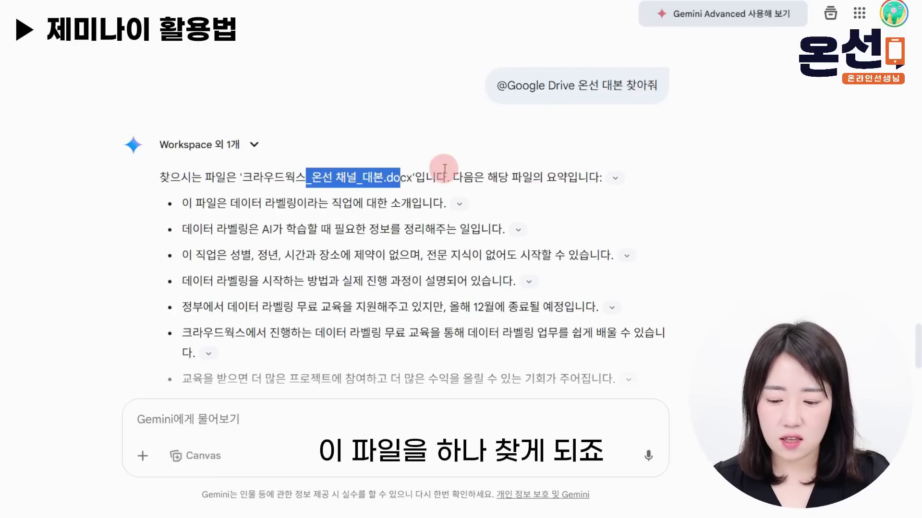
pyautogui.click(606, 180)
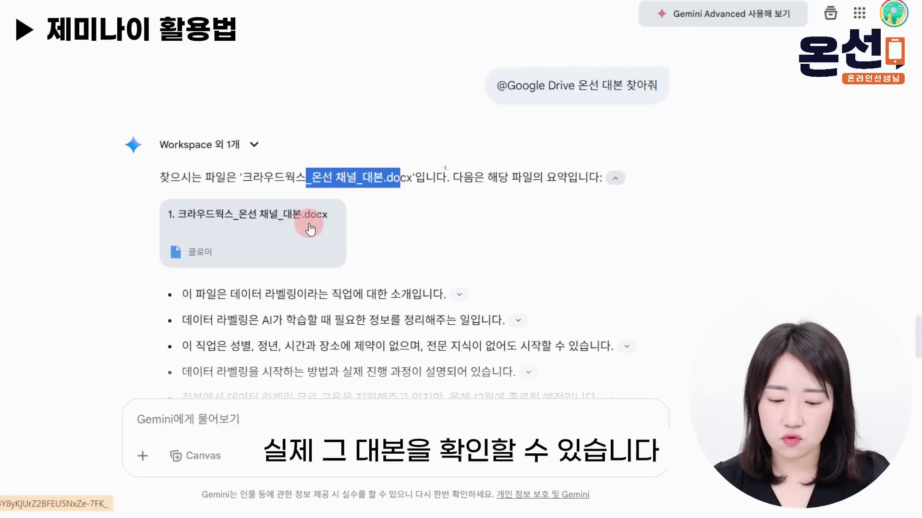
# Send "위에서 찾은 대본을 전체 내용의 1/2로 수정해서 유튜브 대본으로 바꿔줘" and read through the shortened YouTube script
pyautogui.click(308, 415)
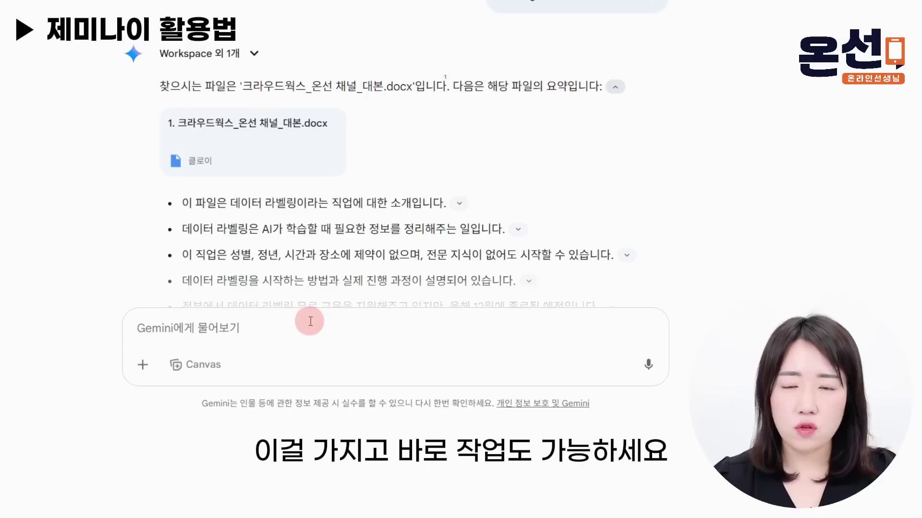
pyautogui.write('위에')
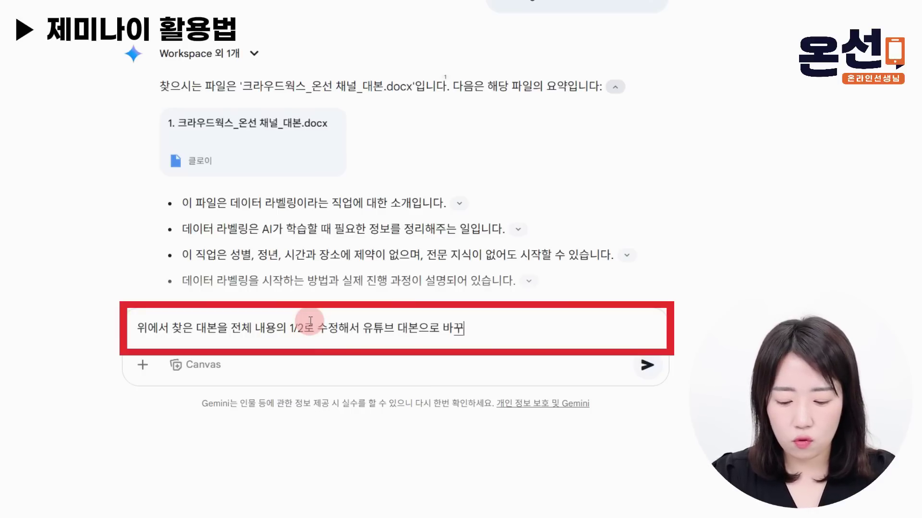
pyautogui.write('꿔줘')
pyautogui.press('Return')
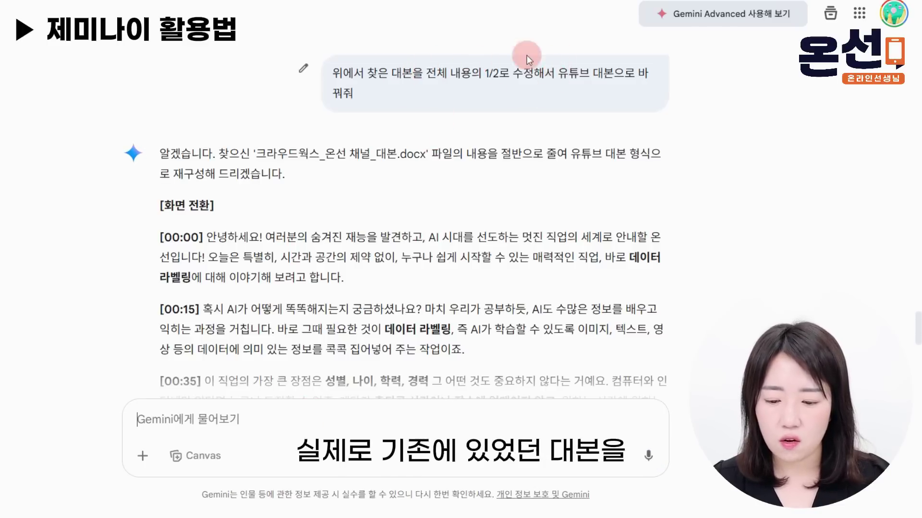
pyautogui.scroll(-1, 571, 78)
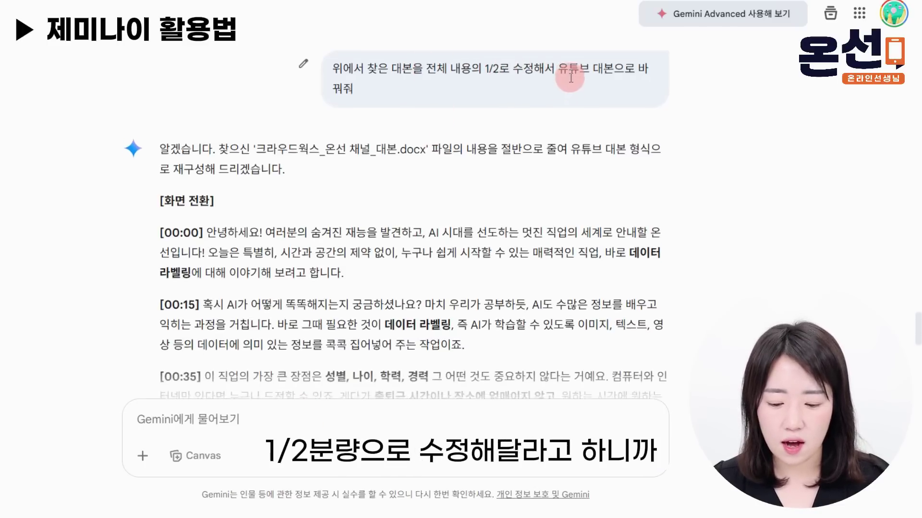
pyautogui.scroll(-12, 524, 218)
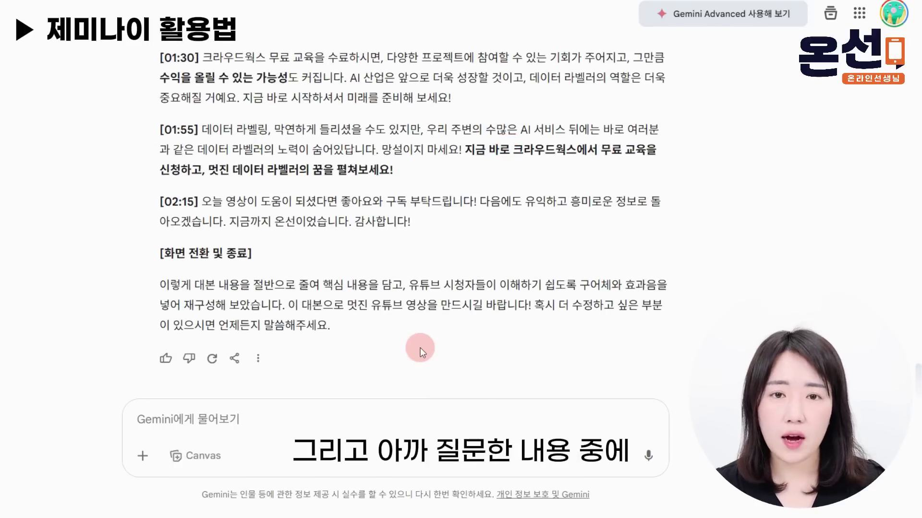
# Export the earlier table of healthy recipes for high blood pressure to Google Sheets and open the new spreadsheet
pyautogui.scroll(15, 420, 348)
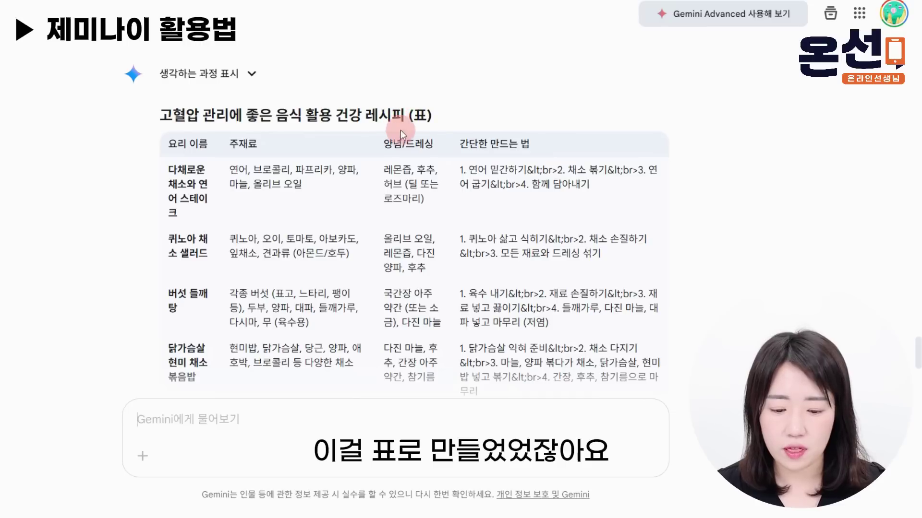
pyautogui.scroll(-5, 390, 139)
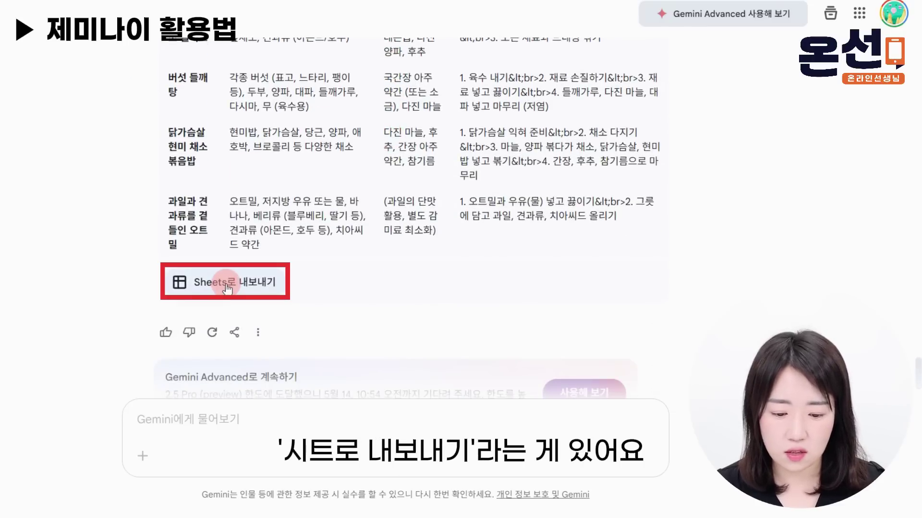
pyautogui.click(225, 284)
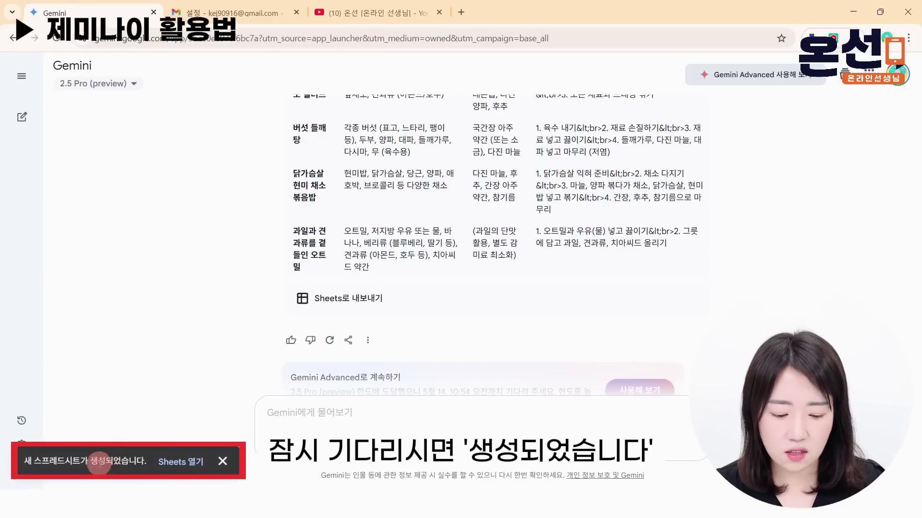
pyautogui.click(189, 470)
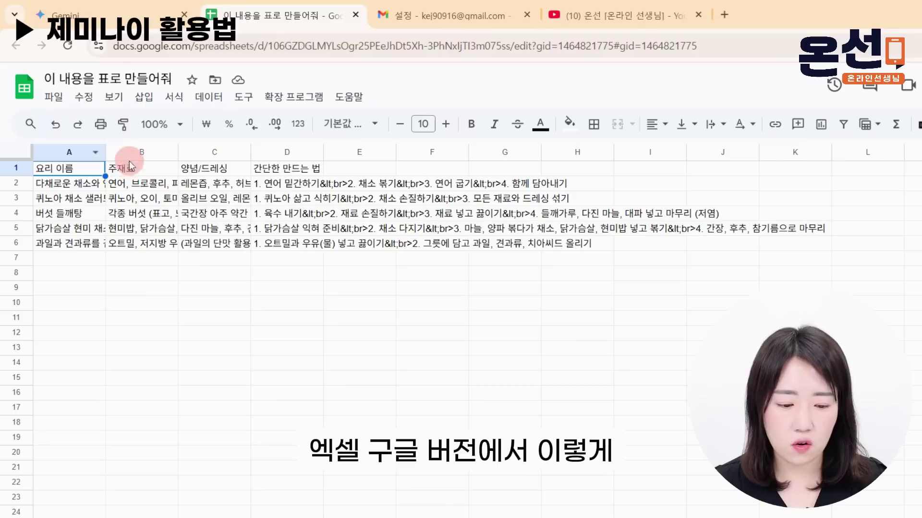
# Widen columns A to D of the exported recipe sheet and look over the available file download formats
pyautogui.moveTo(105, 152); pyautogui.dragTo(140, 152)
pyautogui.moveTo(211, 153); pyautogui.dragTo(243, 152)
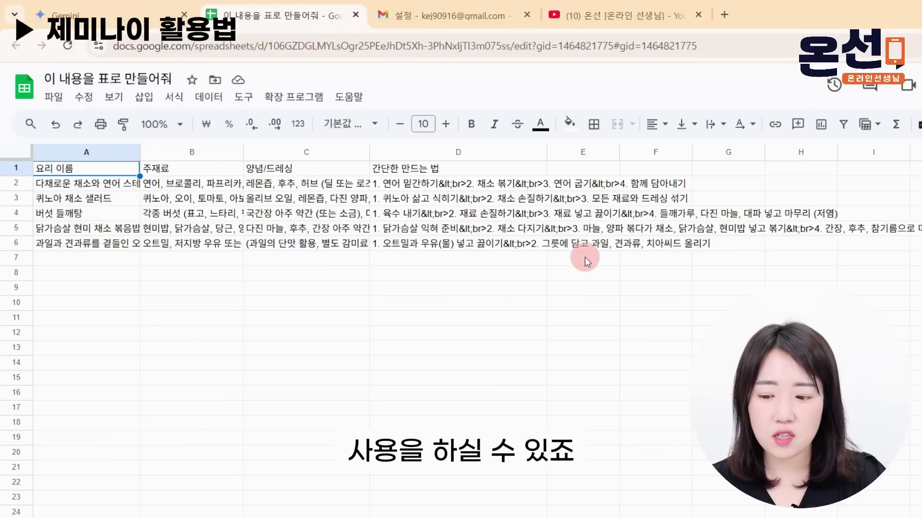
pyautogui.click(54, 101)
pyautogui.moveTo(96, 273)
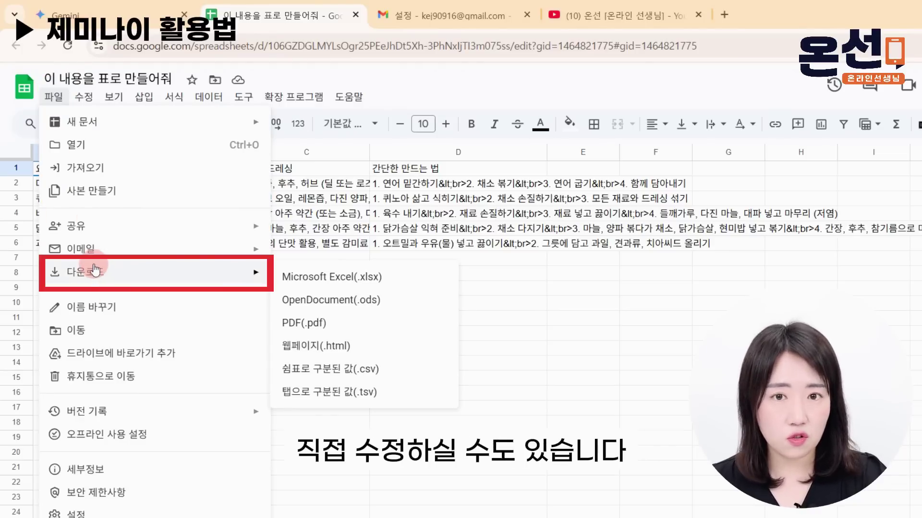
pyautogui.click(552, 217)
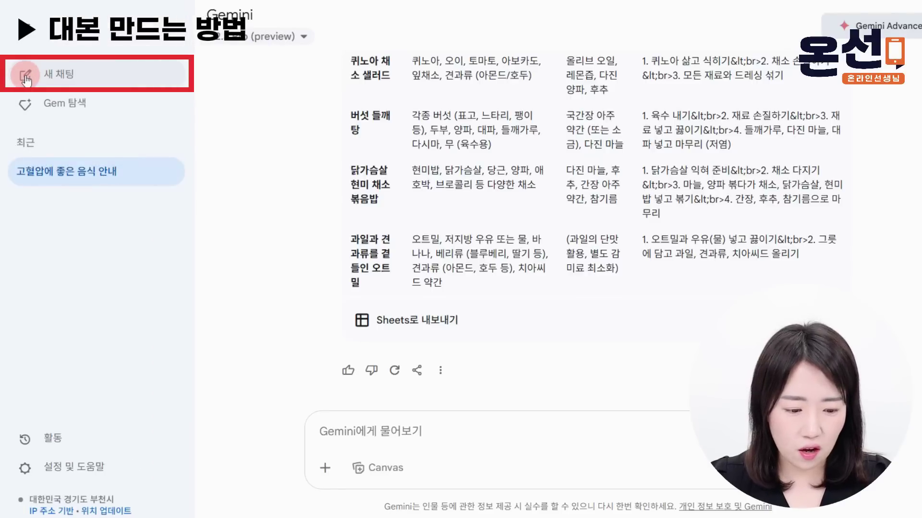
# In a new Gemini chat, request a greeting text for a grandchild by sending "손자에게 보낼 안부문자 써줘"
pyautogui.click(30, 76)
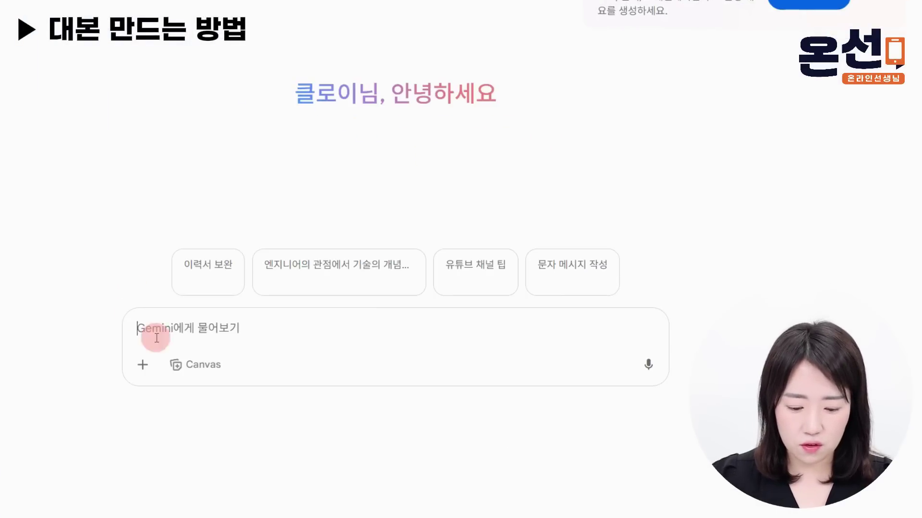
pyautogui.write('손자에게 보낼 앉')
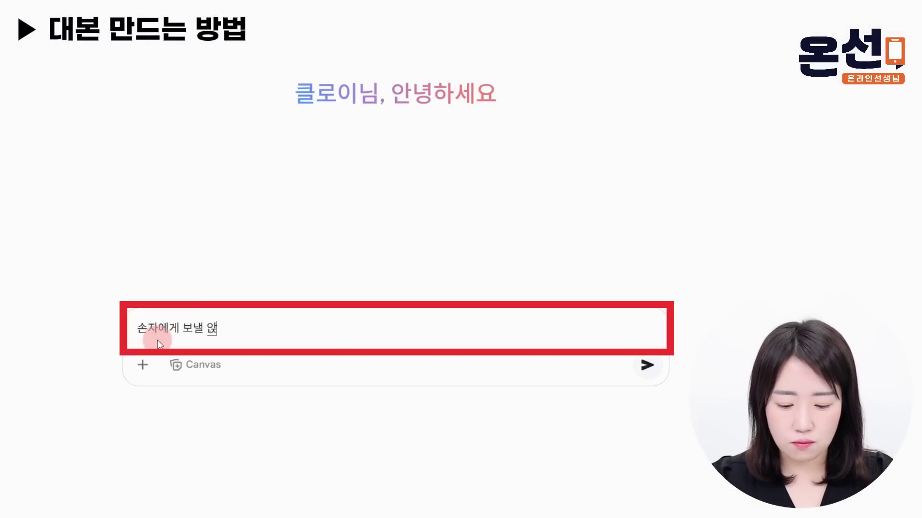
pyautogui.write('부문자 써줘')
pyautogui.press('Return')
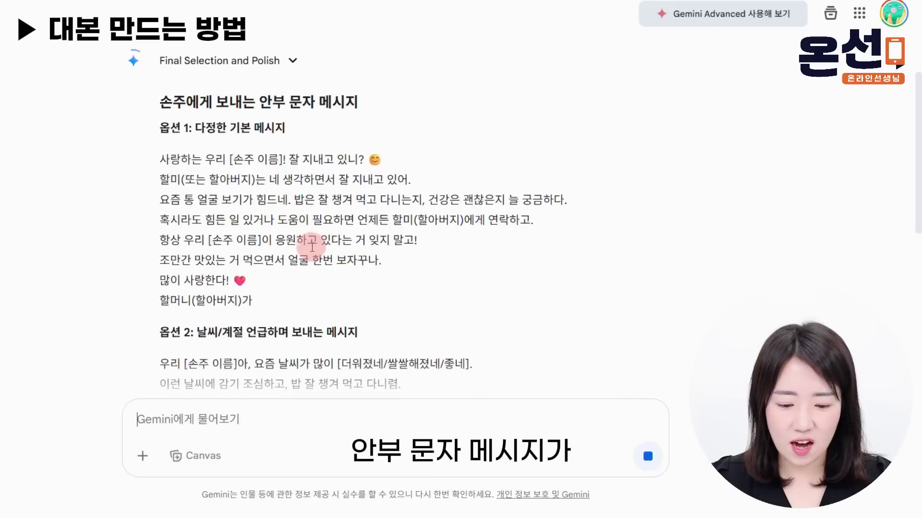
# Read through the suggested greeting messages for the grandchild, comparing the versions and the closing tips
pyautogui.scroll(-2, 336, 200)
pyautogui.scroll(-3, 418, 279)
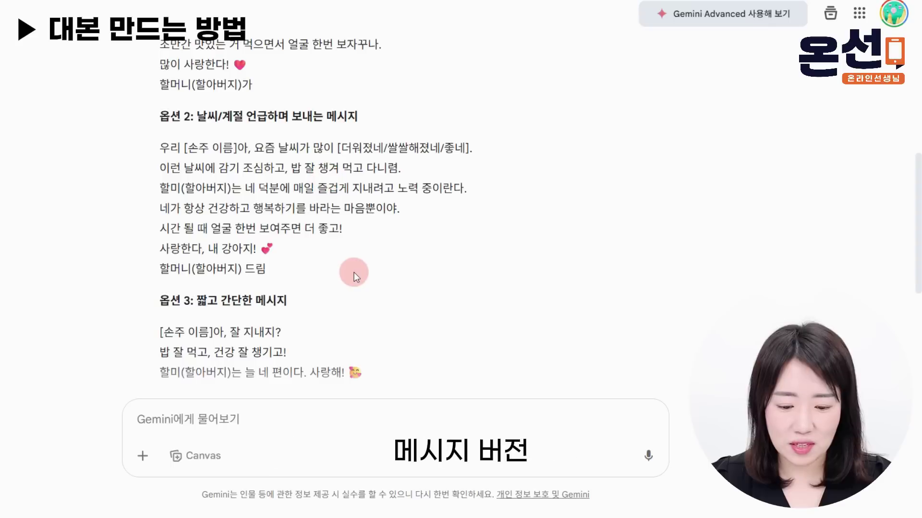
pyautogui.scroll(-2, 468, 283)
pyautogui.scroll(-2, 468, 283)
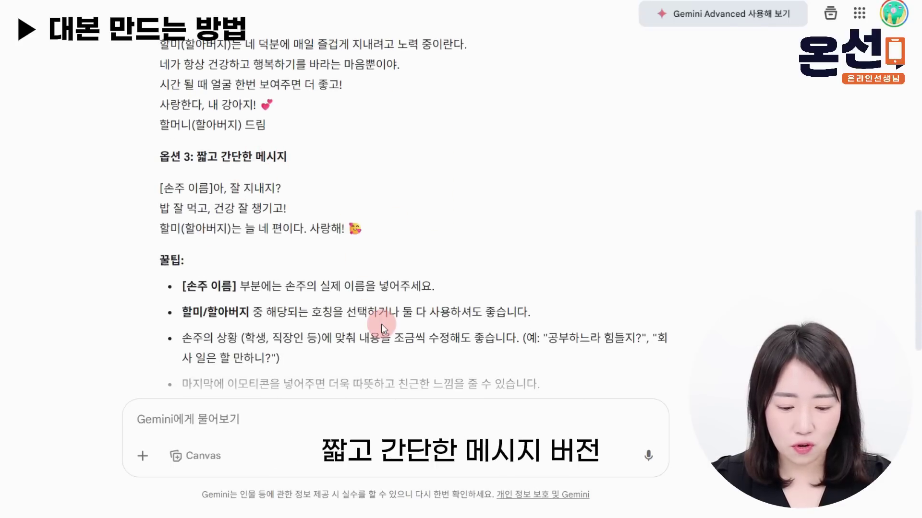
pyautogui.scroll(-3, 382, 324)
pyautogui.scroll(3, 381, 324)
pyautogui.scroll(-1, 382, 320)
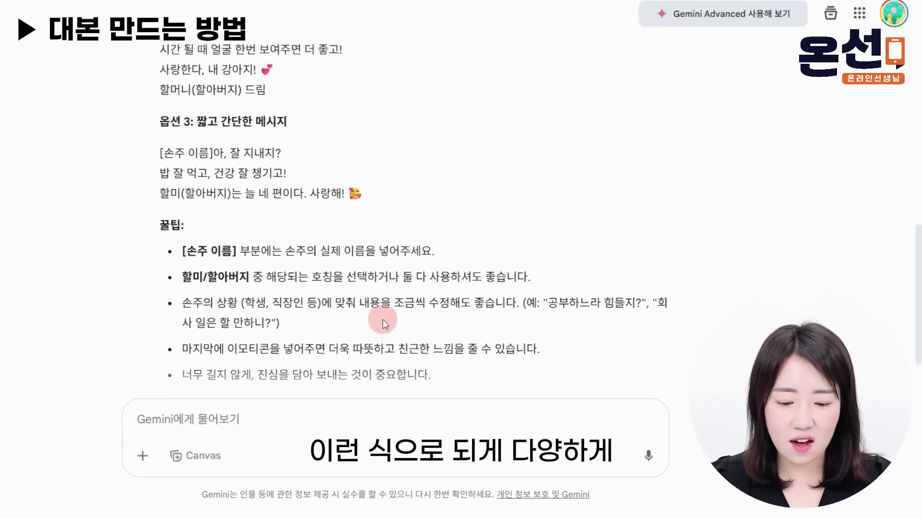
pyautogui.scroll(4, 382, 320)
pyautogui.scroll(-6, 382, 319)
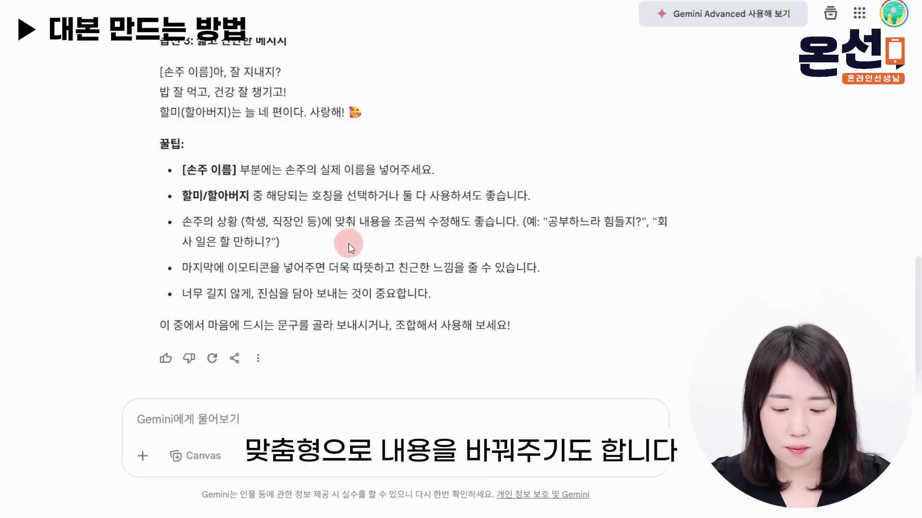
pyautogui.scroll(2, 349, 244)
pyautogui.scroll(-2, 349, 243)
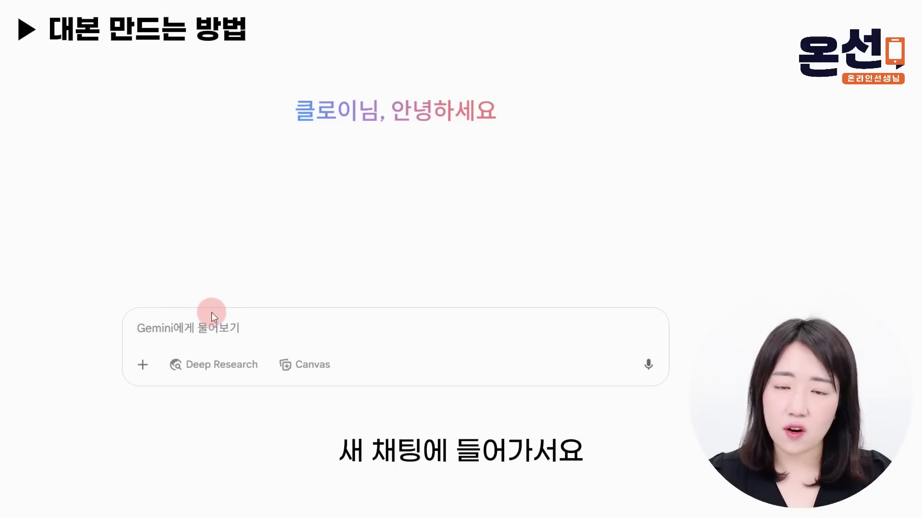
# In the new chat, ask for video topic ideas by sending "제미나이를 주제로 유튜브 영상만들고 싶어. 주제를 추천해줘."
pyautogui.click(212, 314)
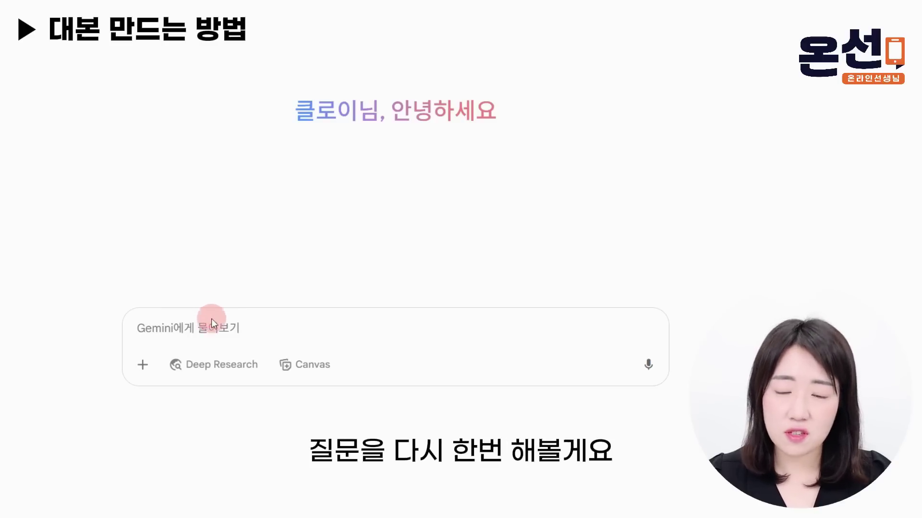
pyautogui.write('제미나이르')
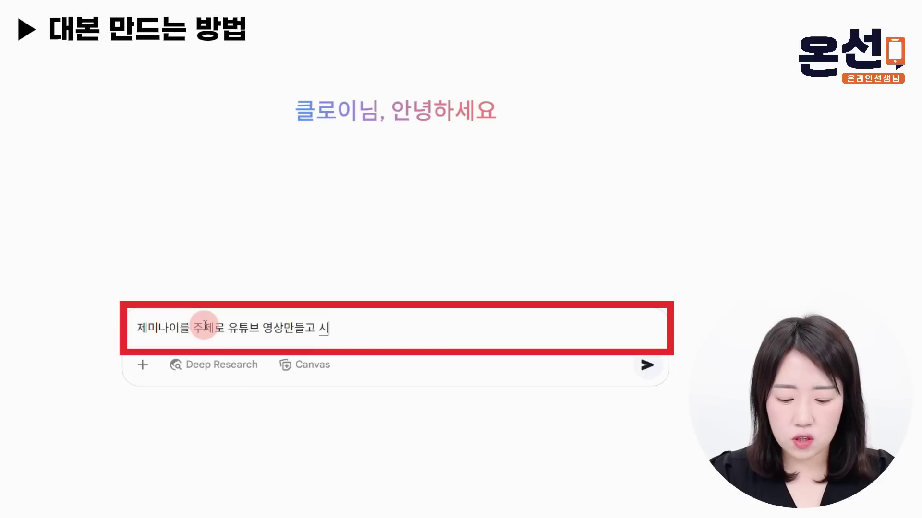
pyautogui.write(' 주제를 추천해줘.')
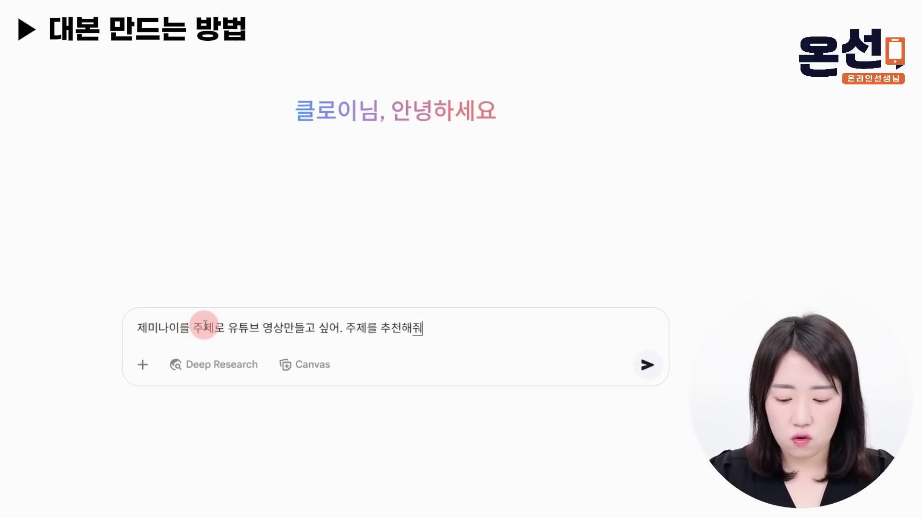
pyautogui.press('Return')
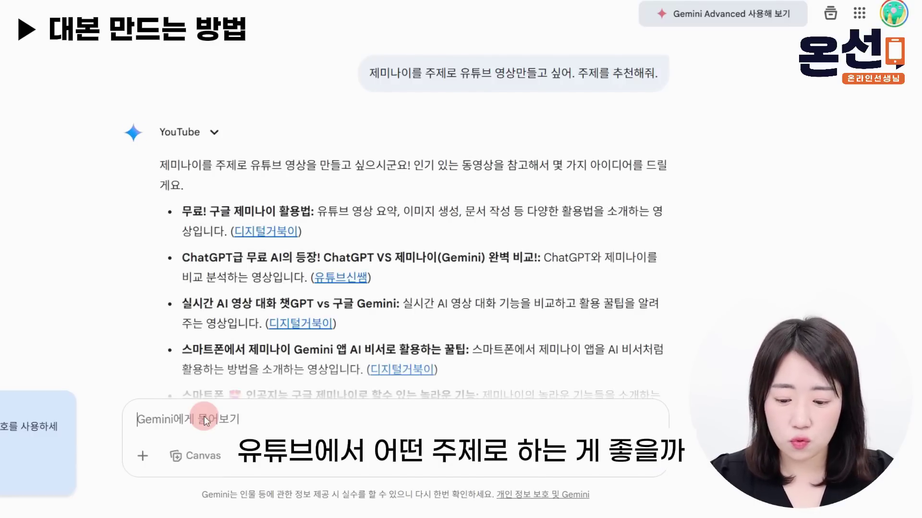
# Look through the suggested video topics and the related YouTube videos listed beneath them
pyautogui.scroll(-2, 459, 260)
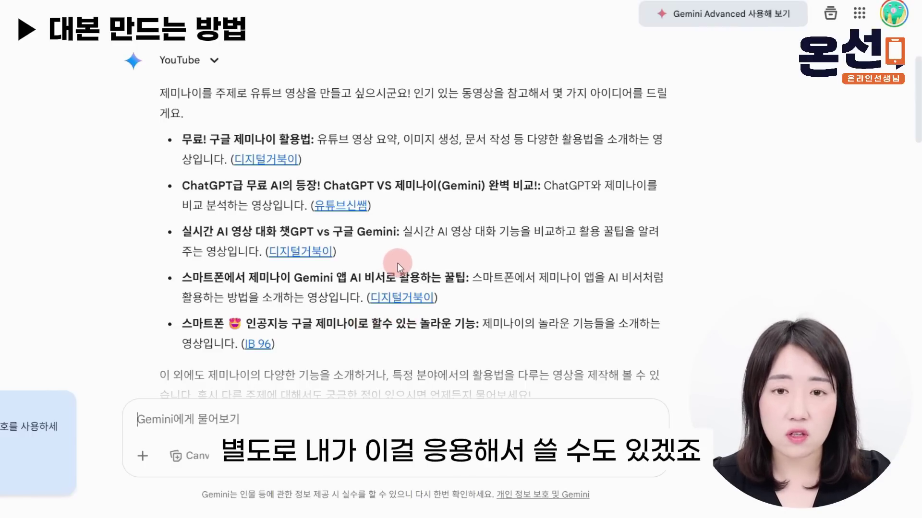
pyautogui.scroll(-3, 397, 264)
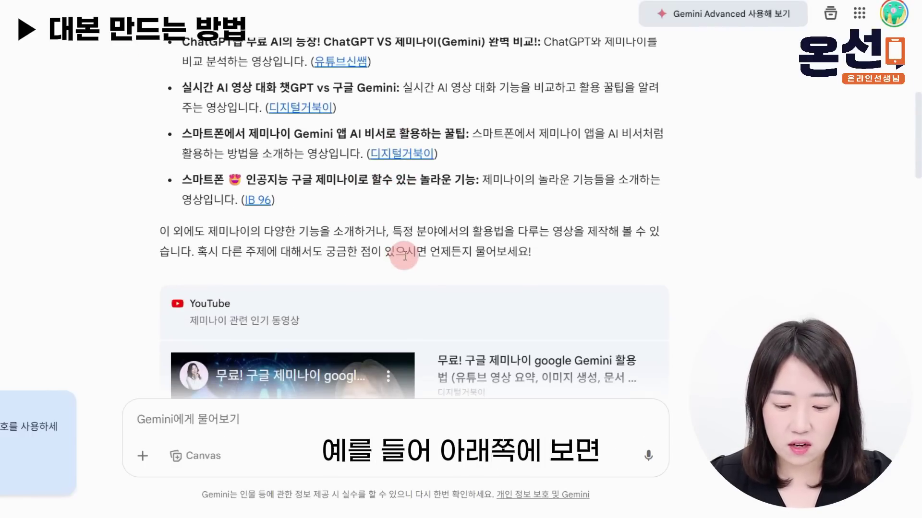
pyautogui.scroll(-5, 404, 256)
pyautogui.scroll(-1, 736, 244)
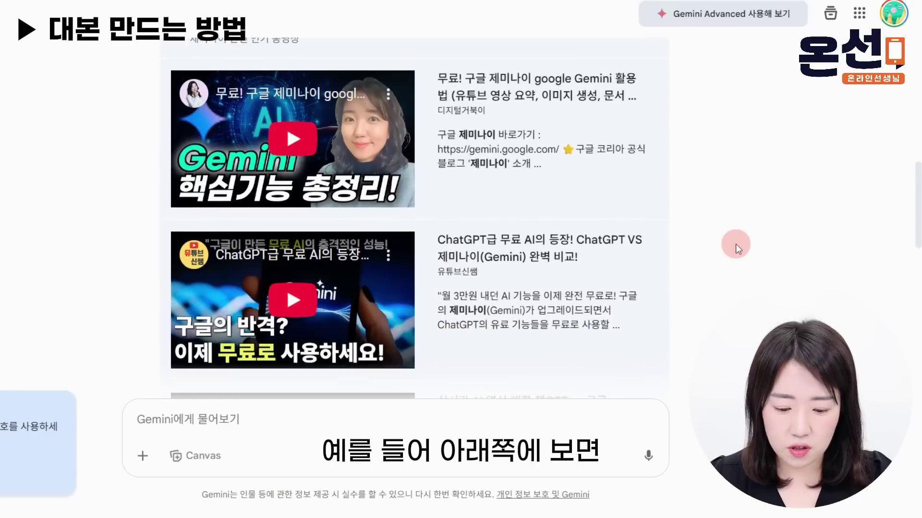
pyautogui.scroll(-6, 735, 244)
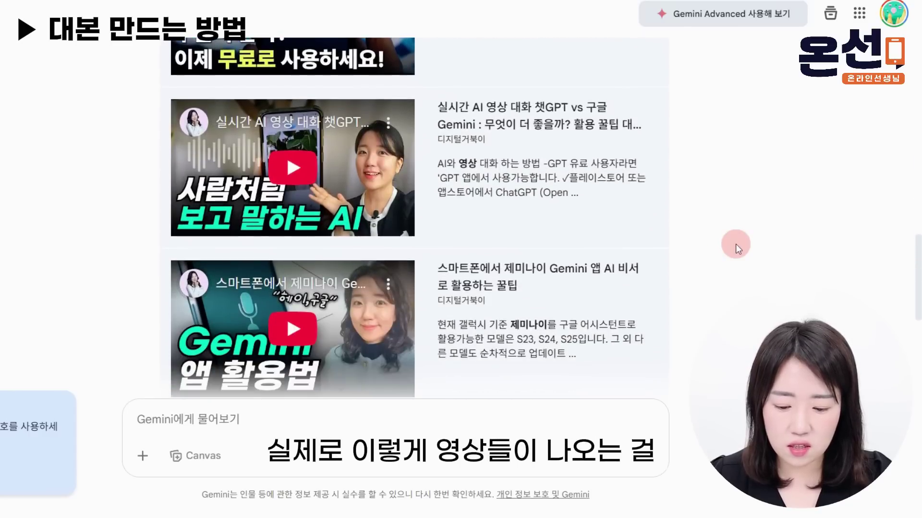
pyautogui.scroll(-6, 735, 244)
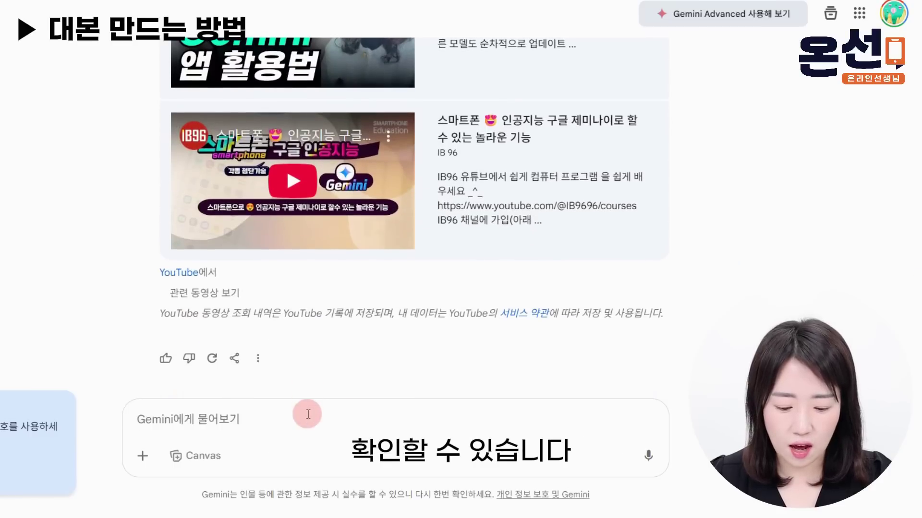
# Request ten hard-to-find topics by sending "현재 유튜브에서 찾아보기 어려운 주제 10개를 추천해줘. 제미나이 관련된걸로"
pyautogui.click(307, 414)
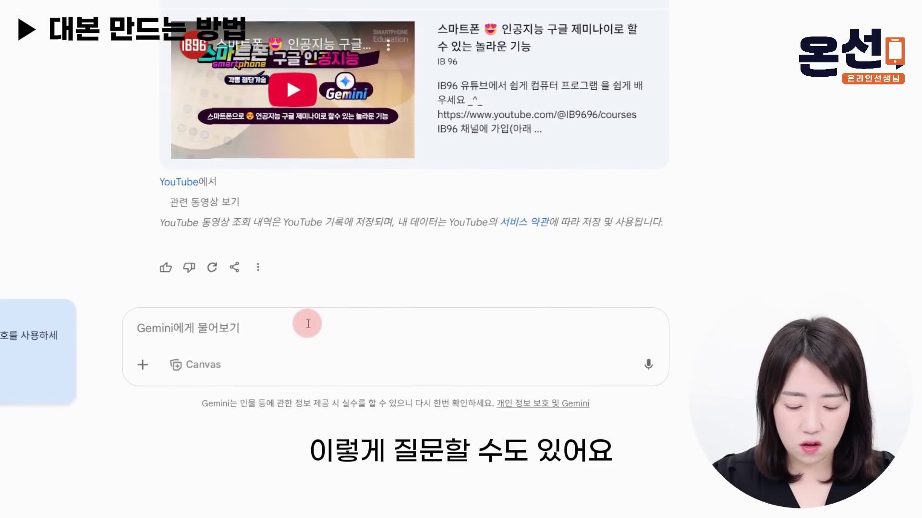
pyautogui.write('현재 유튜브엣')
pyautogui.press('BackSpace')
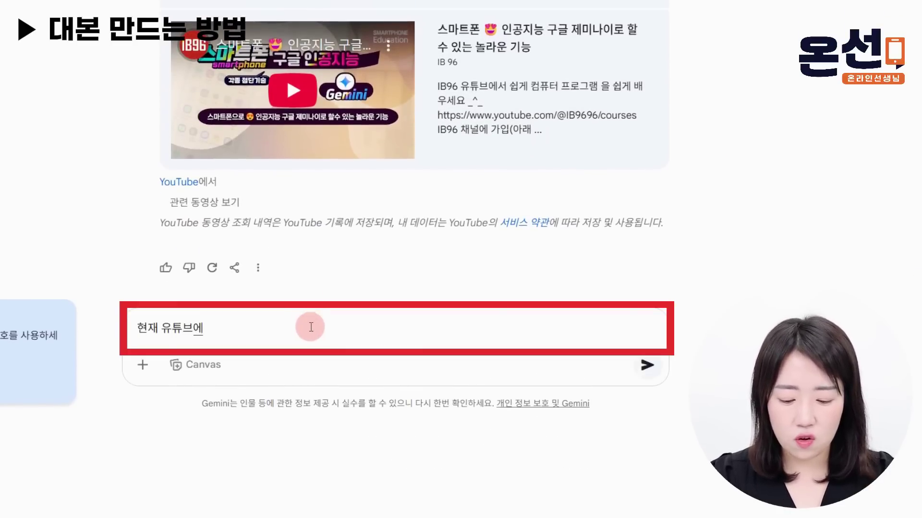
pyautogui.write('서 찾아보기 어려운 주체 10')
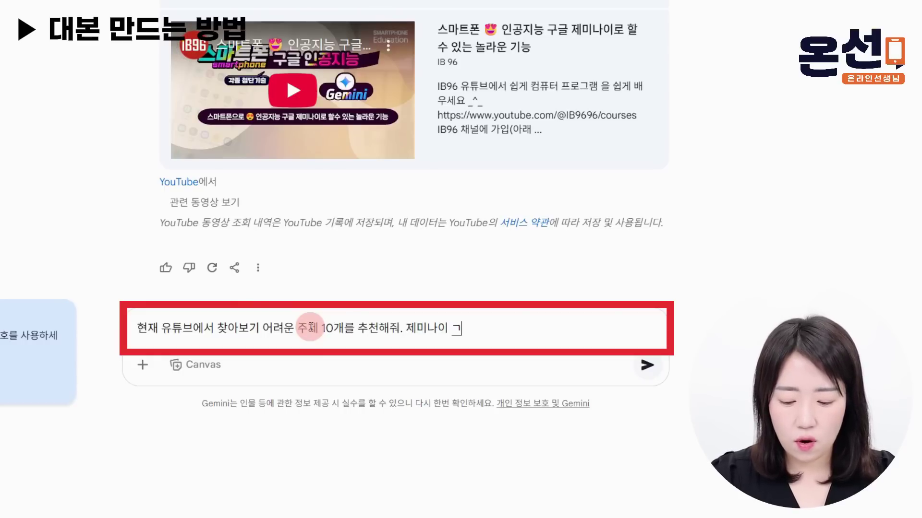
pyautogui.write('개를 추천해줘. 제미나이 관련된걸로')
pyautogui.press('Return')
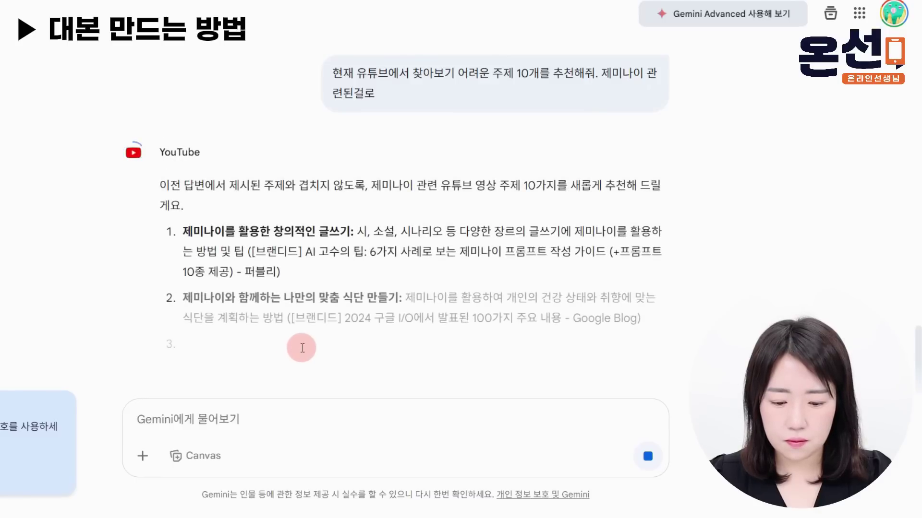
# Copy the first suggested topic title, "제미나이를 활용한 창의적인 글쓰기", into the prompt
pyautogui.scroll(-2, 304, 330)
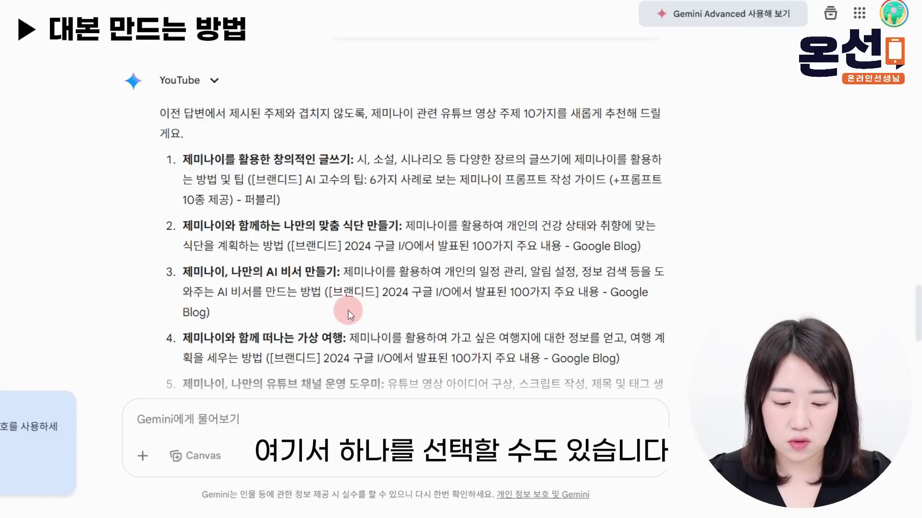
pyautogui.moveTo(182, 159); pyautogui.dragTo(267, 159)
pyautogui.click(267, 159)
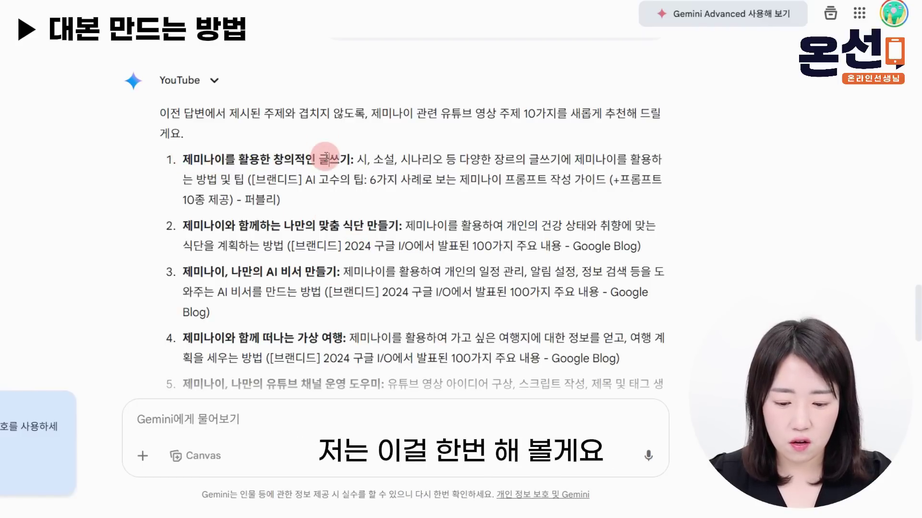
pyautogui.moveTo(349, 160); pyautogui.dragTo(182, 160)
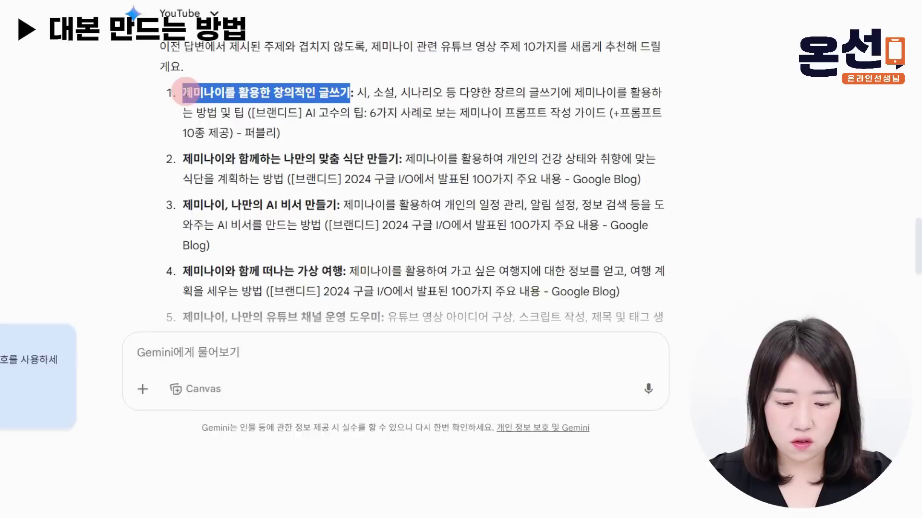
pyautogui.hotkey('ctrl', 'c')
pyautogui.click(225, 421)
pyautogui.hotkey('ctrl', 'v')
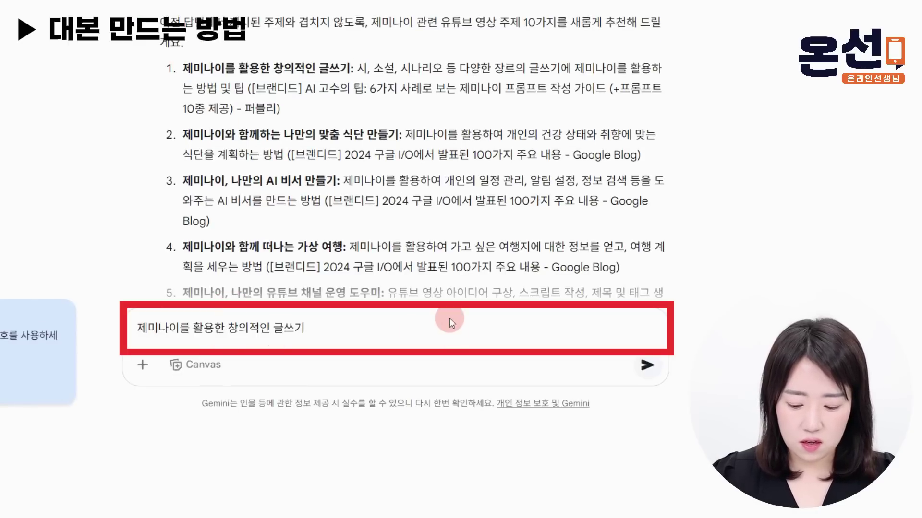
# Complete the prompt with "이 주제로 대본을 쓰려고 해. 구조를 먼저 만들어줘" and send it to get a script structure
pyautogui.write('이 주제로 ㄷ')
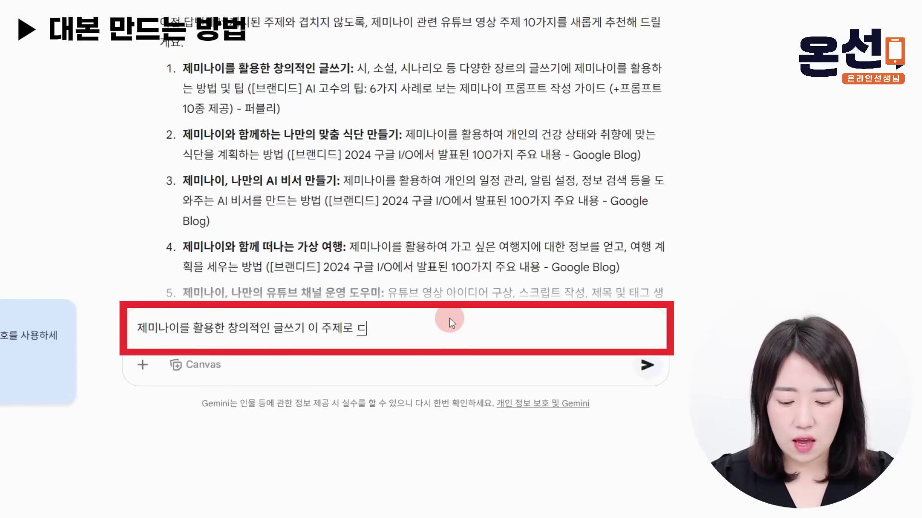
pyautogui.press('BackSpace')
pyautogui.write('대본을 쓰려고 해.')
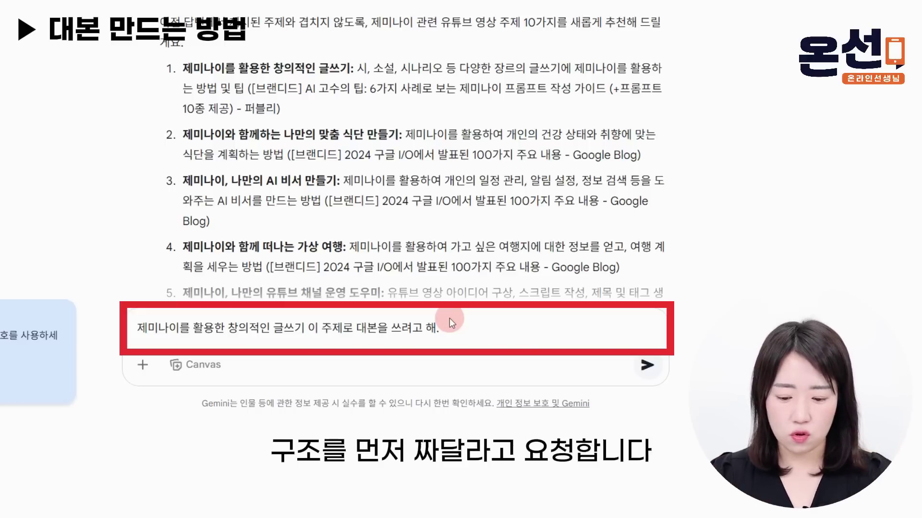
pyautogui.write('구조를 먼저 만들')
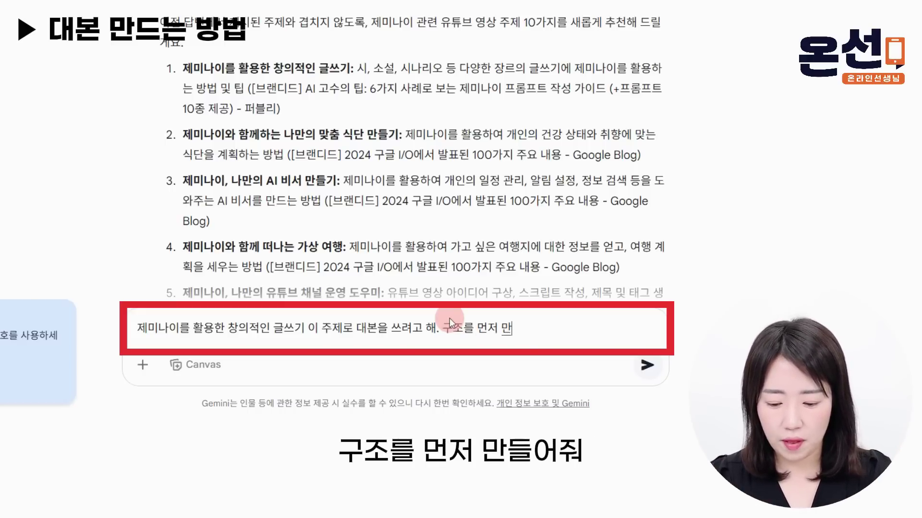
pyautogui.write('어줘')
pyautogui.press('Return')
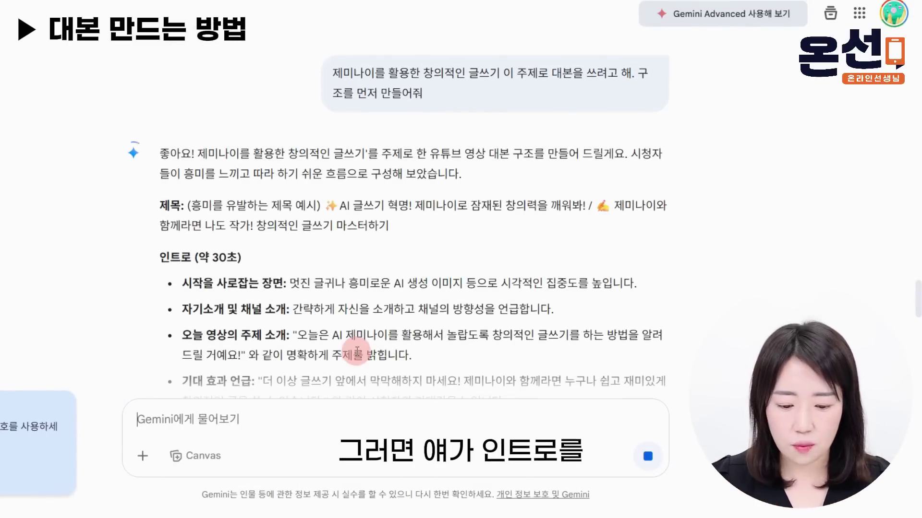
# Review the proposed script structure from the intro through the main sections to the conclusion and outro
pyautogui.scroll(-2, 353, 346)
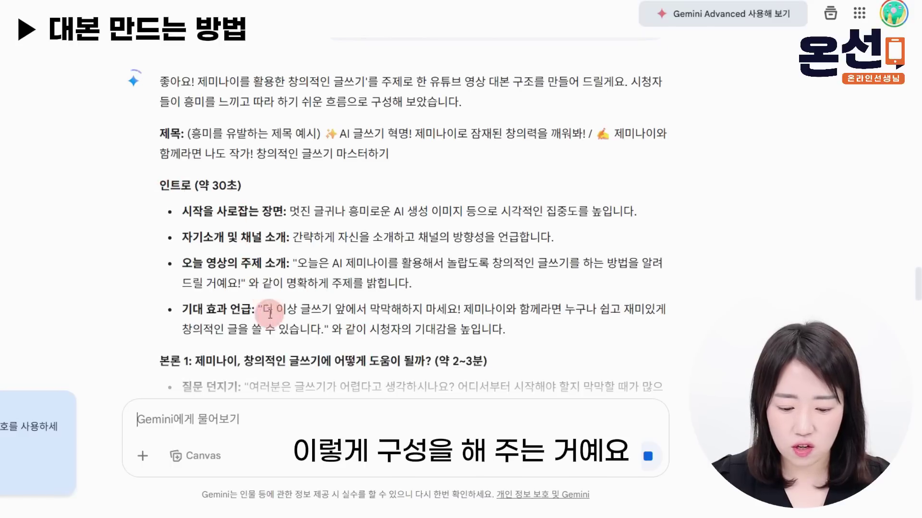
pyautogui.scroll(-2, 268, 314)
pyautogui.scroll(-5, 419, 309)
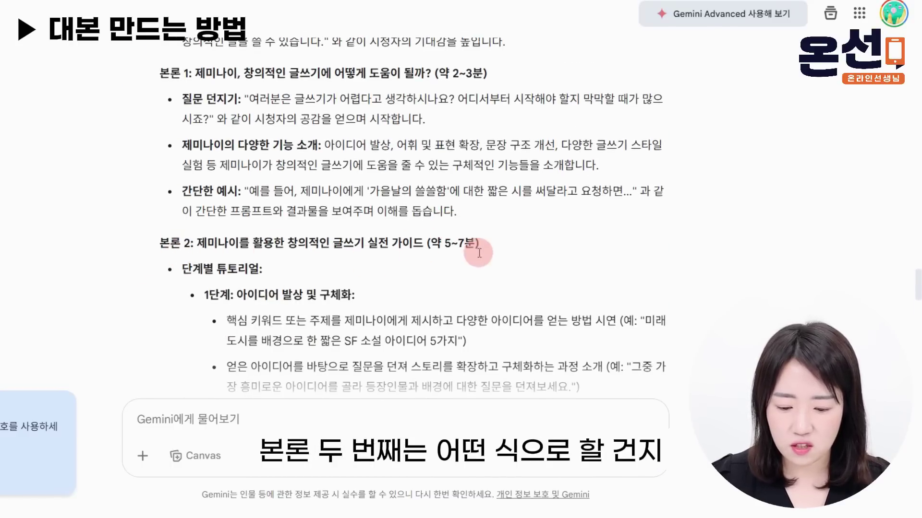
pyautogui.scroll(-6, 481, 319)
pyautogui.scroll(-6, 485, 327)
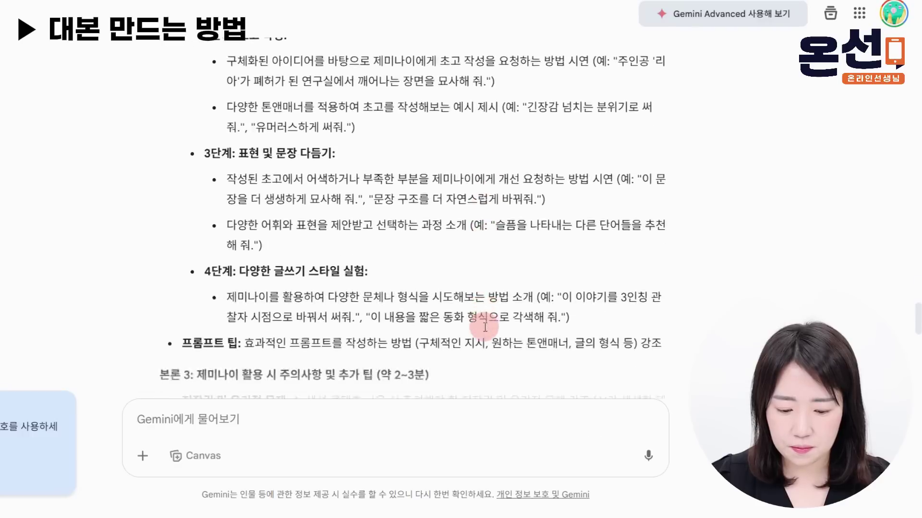
pyautogui.scroll(-5, 312, 233)
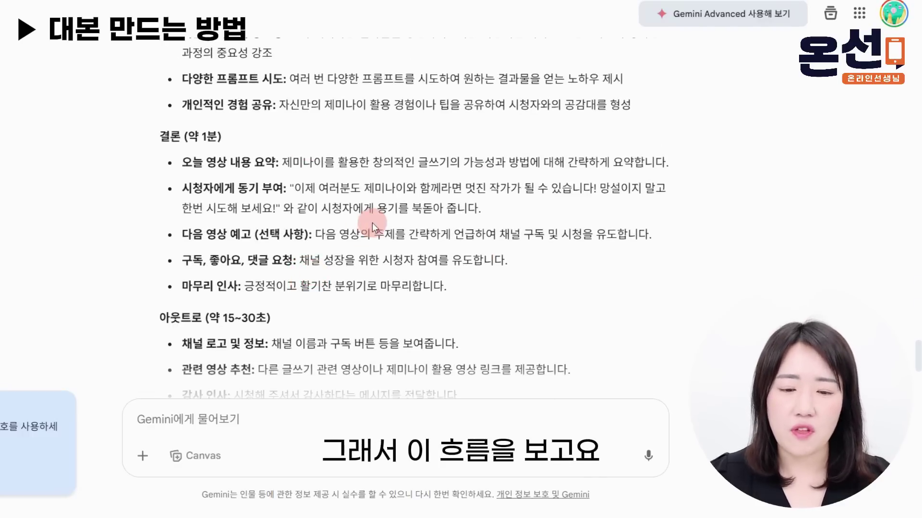
# Request a reordered structure by sending "본론 3번 추가팁을, 영상의 맨 앞쪽으로 옮겨서 구성을 바꿔줘"
pyautogui.scroll(3, 390, 234)
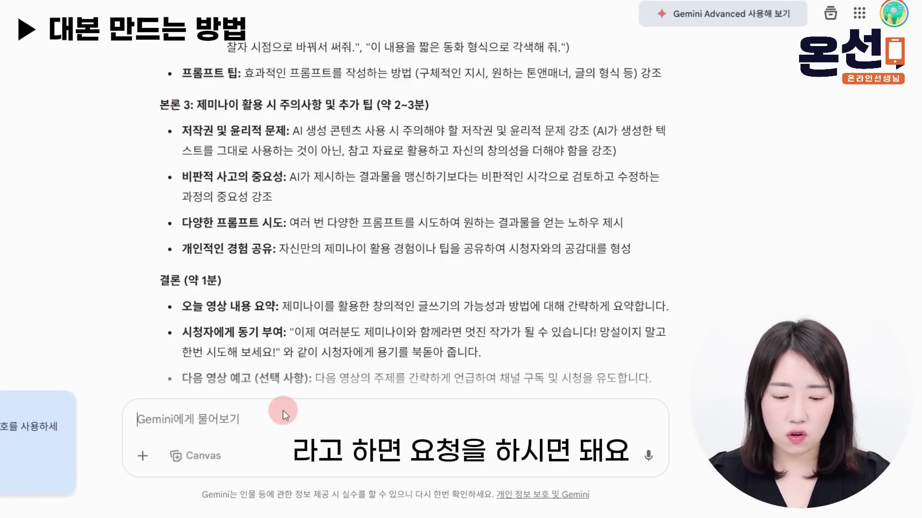
pyautogui.write('본론 3ㅂ')
pyautogui.write('번 추가팁을, 영상')
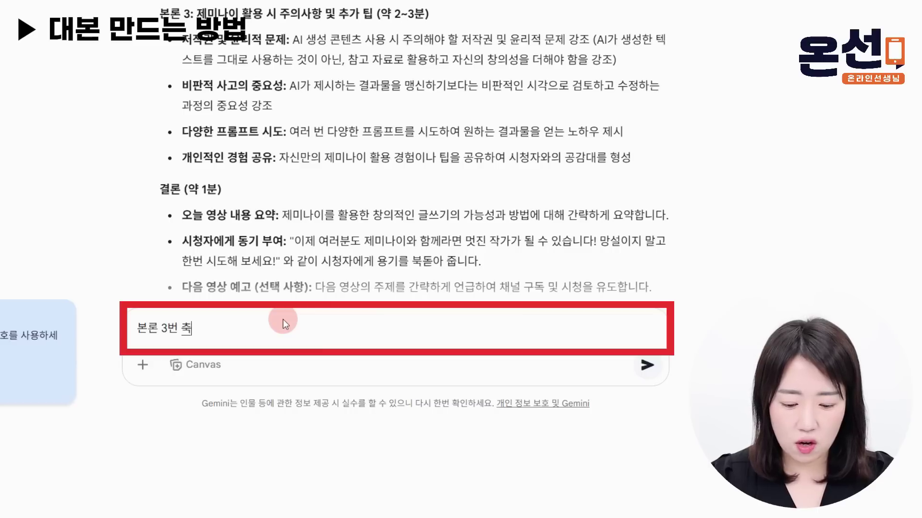
pyautogui.write('의 맨')
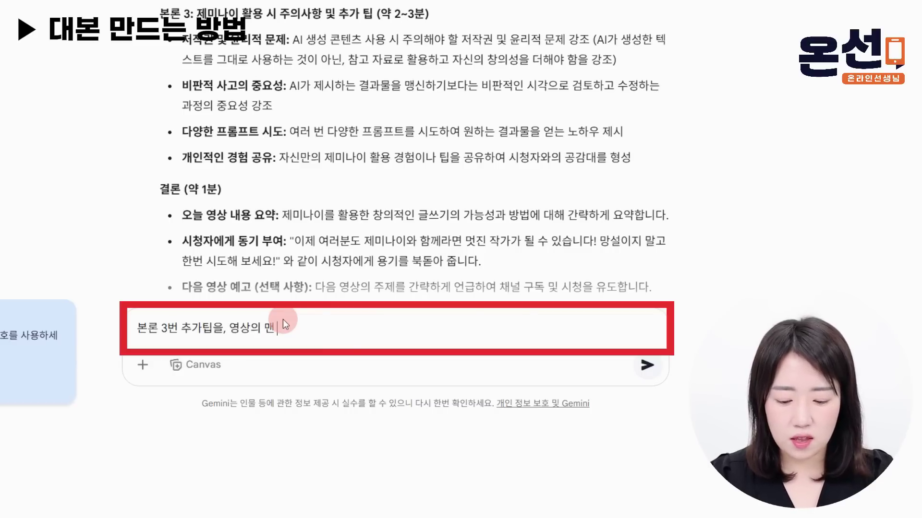
pyautogui.write(' 앞쪽으로 옮겨서 구')
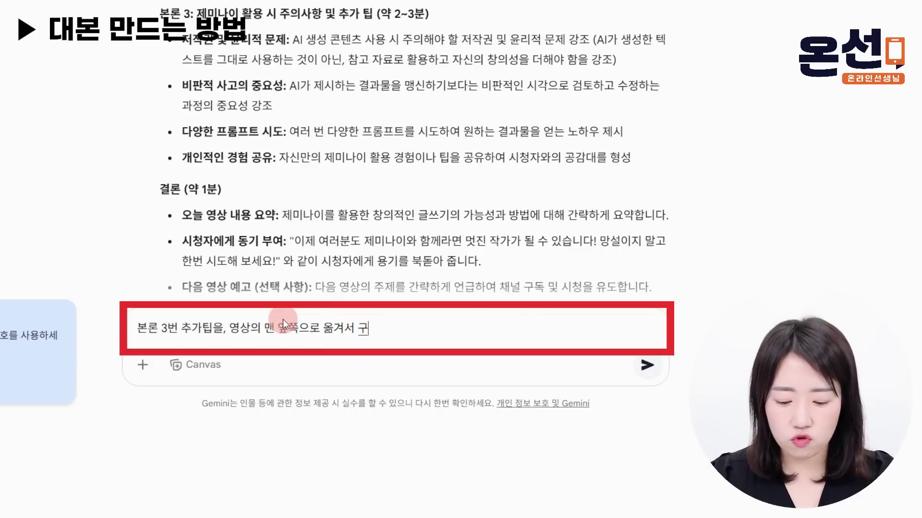
pyautogui.write('성을 바꿔줘')
pyautogui.press('Return')
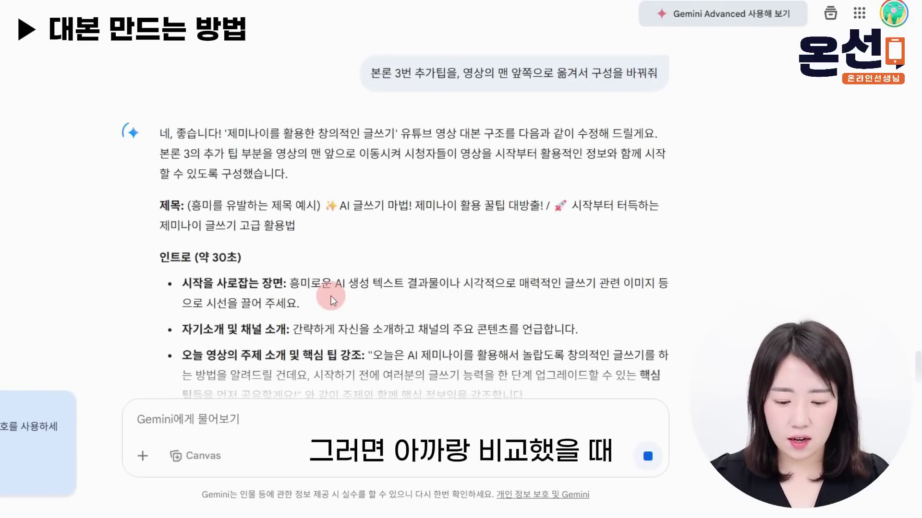
# Read through the revised structure, checking the new order of the intro and main sections
pyautogui.scroll(-3, 331, 296)
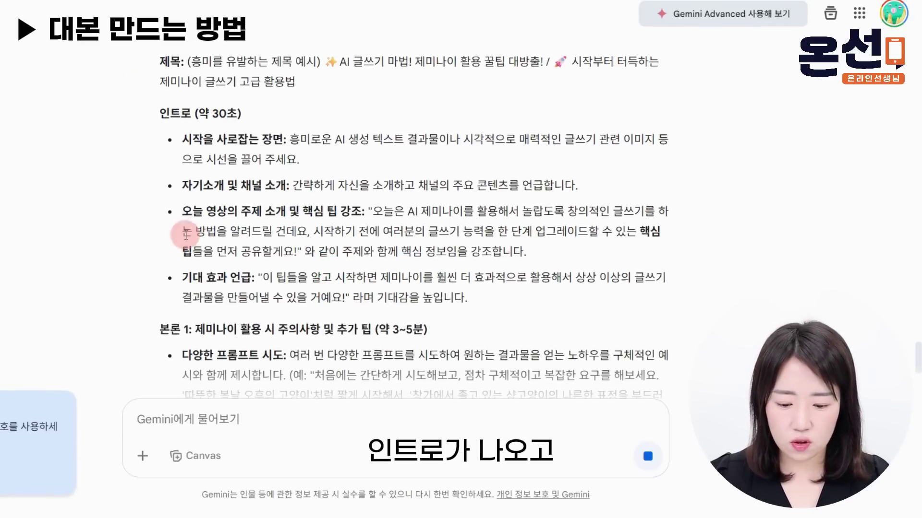
pyautogui.scroll(-3, 331, 260)
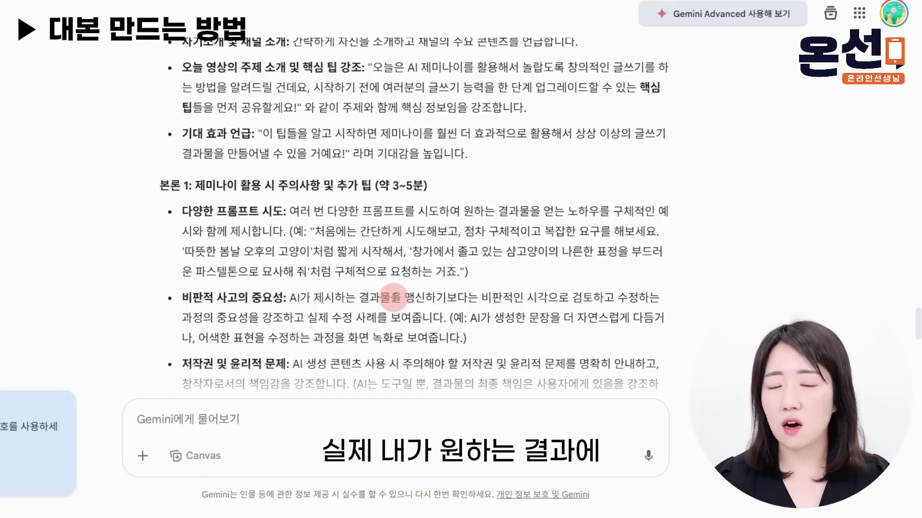
pyautogui.scroll(-3, 392, 299)
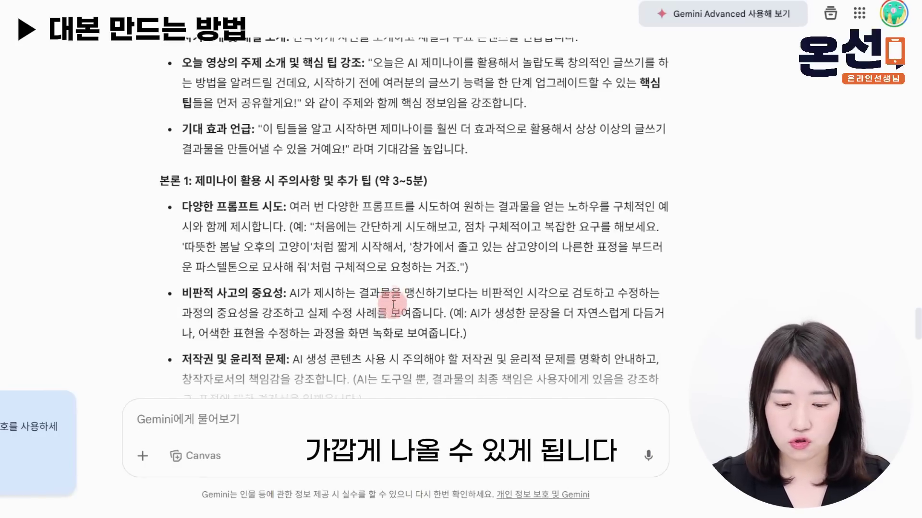
pyautogui.scroll(-10, 393, 304)
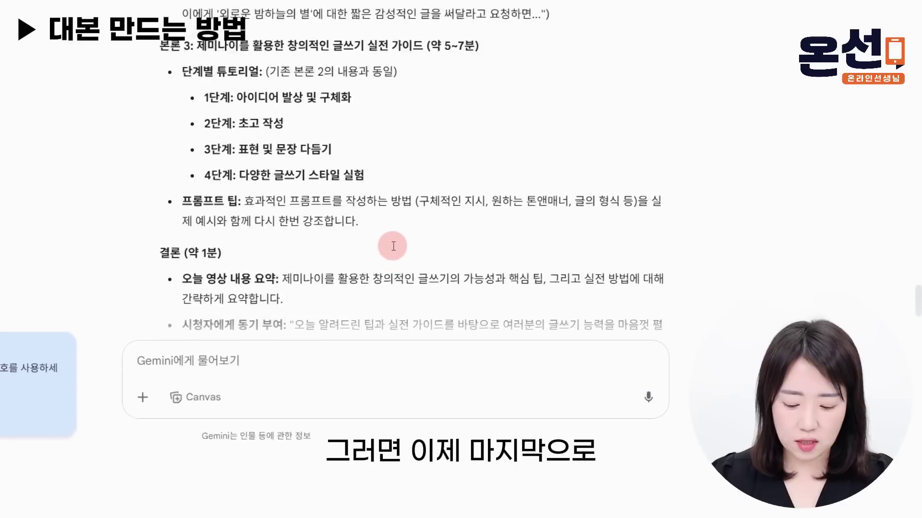
# Request the full script from the revised structure by sending "이걸로 유튜브 대본을 만들어줘"
pyautogui.scroll(-3, 393, 214)
pyautogui.write('이걸로 유튜브 대')
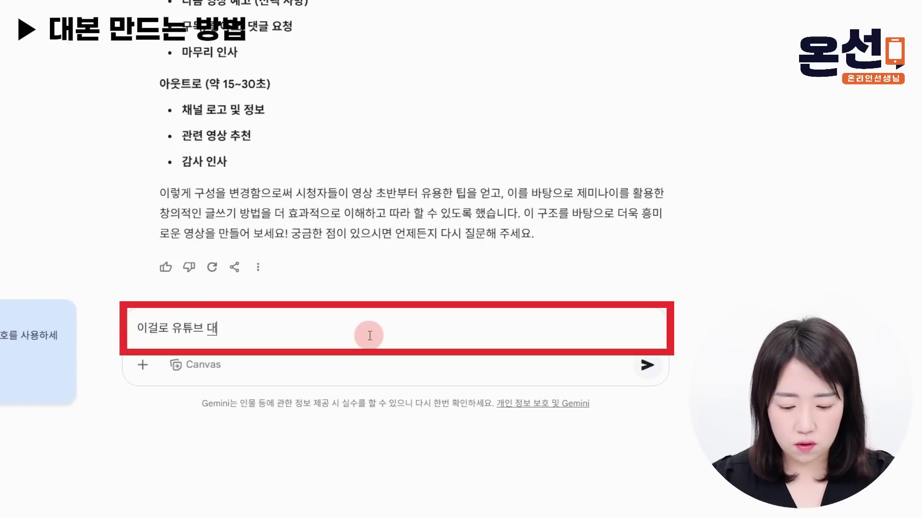
pyautogui.write('본을 만들어줘')
pyautogui.press('Return')
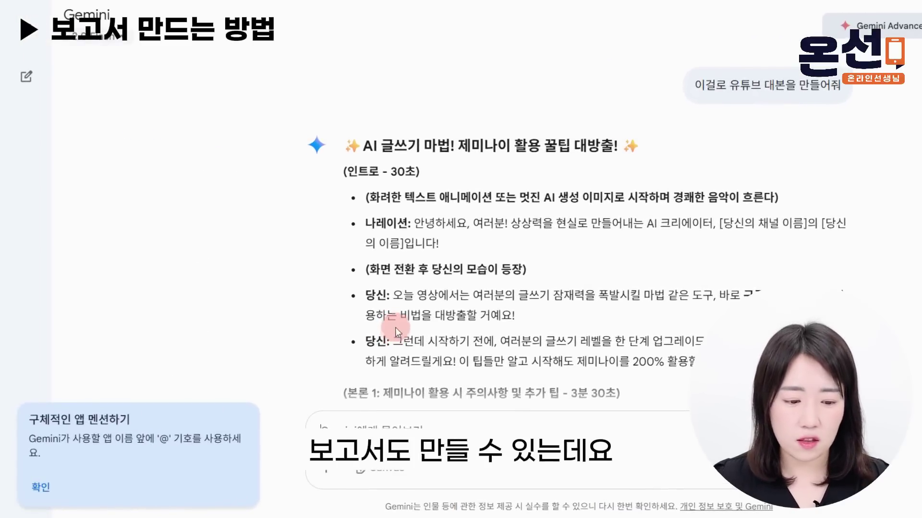
# Start a new chat and send "대한민국 사람들의 유튜브 사용시간과 사용 연령에 대한 보고서를 만들어줘"
pyautogui.click(25, 77)
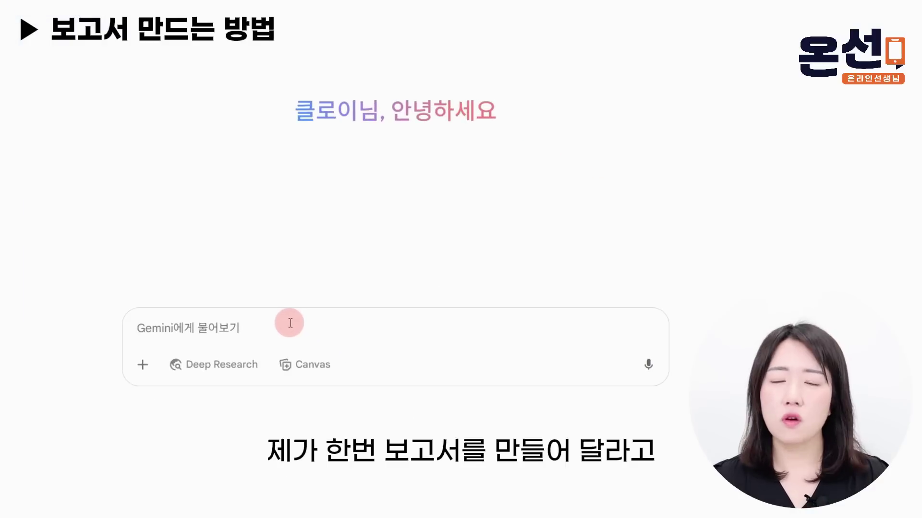
pyautogui.click(291, 323)
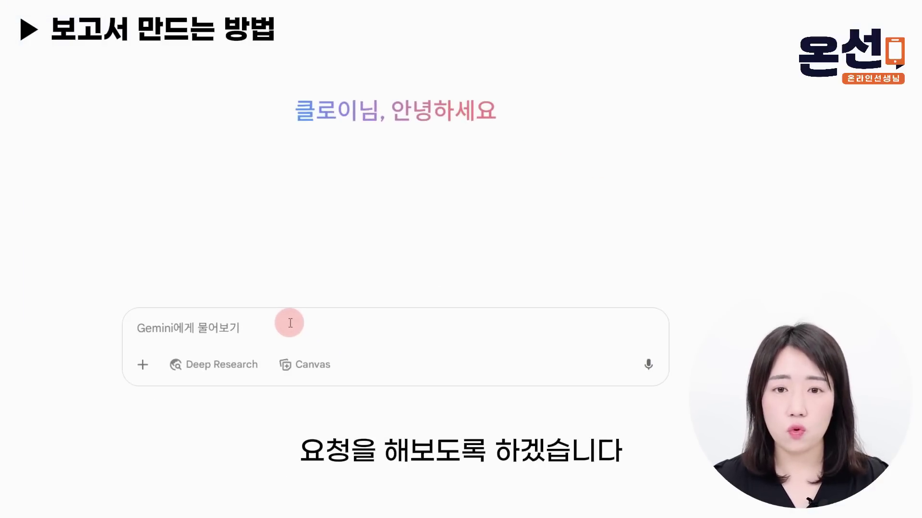
pyautogui.write('대한민')
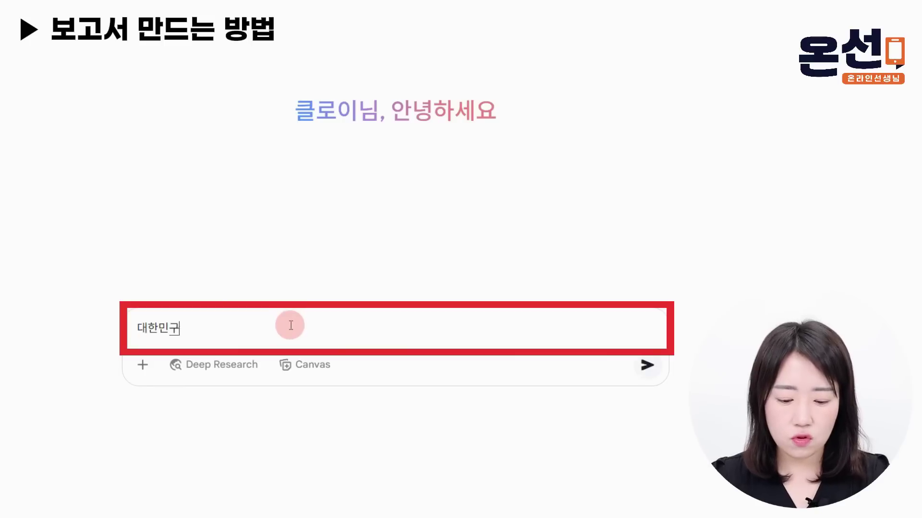
pyautogui.write('국 사람들의 유튜브 사용시간과')
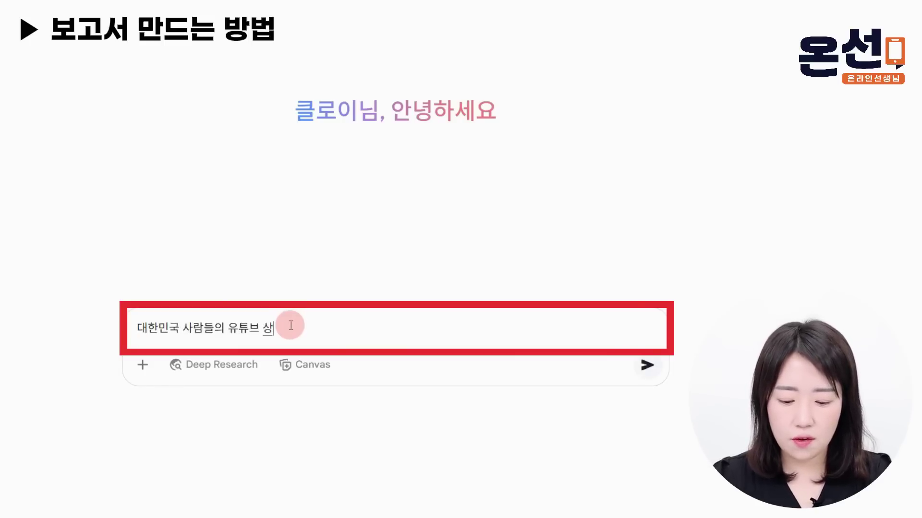
pyautogui.write(' 사용 ')
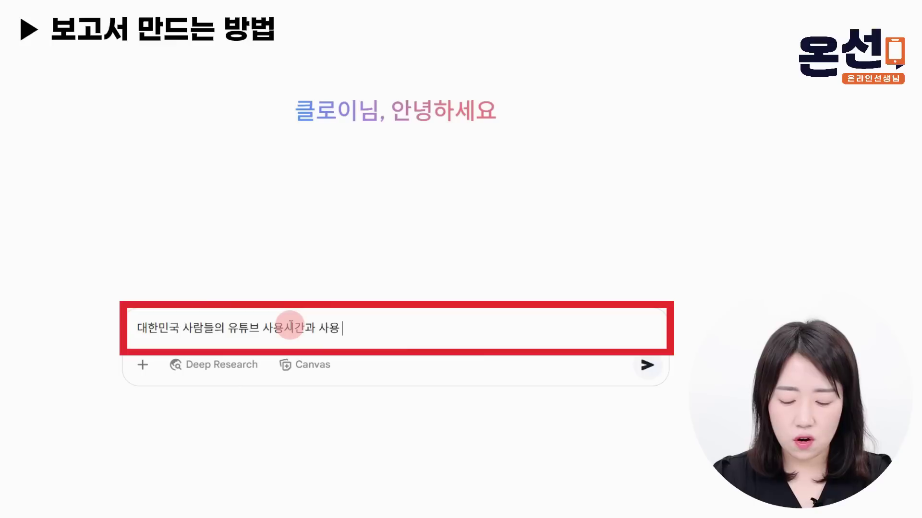
pyautogui.write('연령대 ㅇ')
pyautogui.write('에 대해')
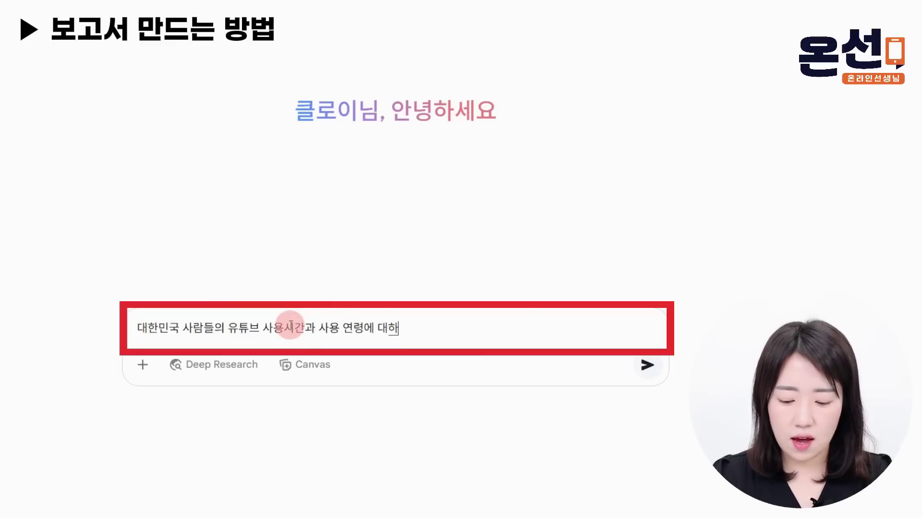
pyautogui.write(' 보고서를 만들어줘')
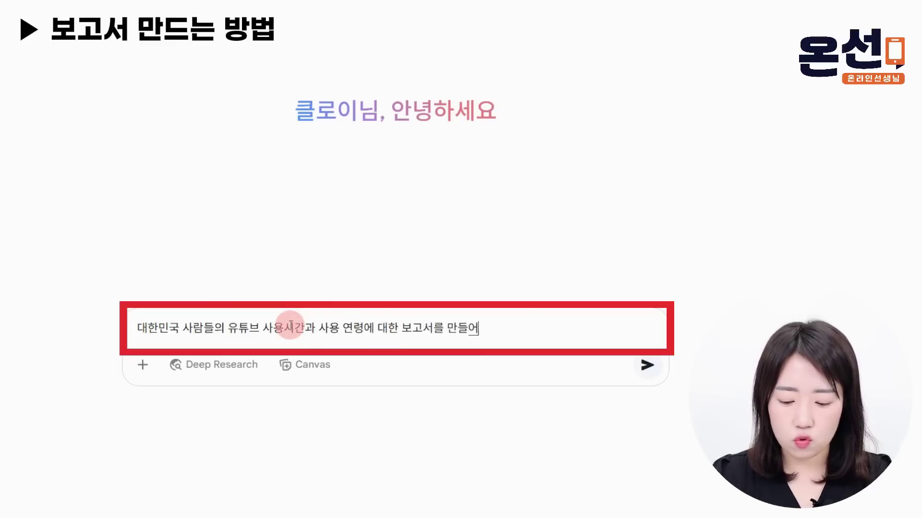
pyautogui.press('Return')
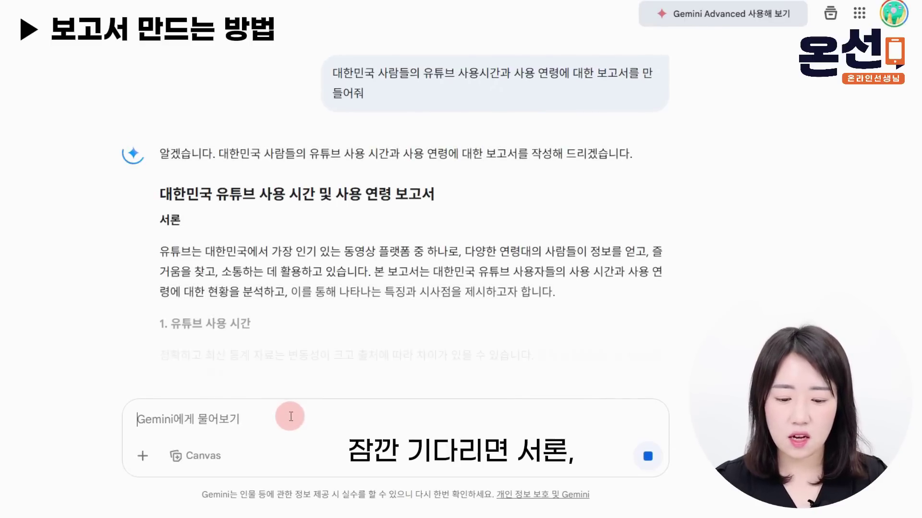
# Skim the generated YouTube usage report from the introduction to the conclusion and return to its beginning
pyautogui.scroll(-2, 285, 306)
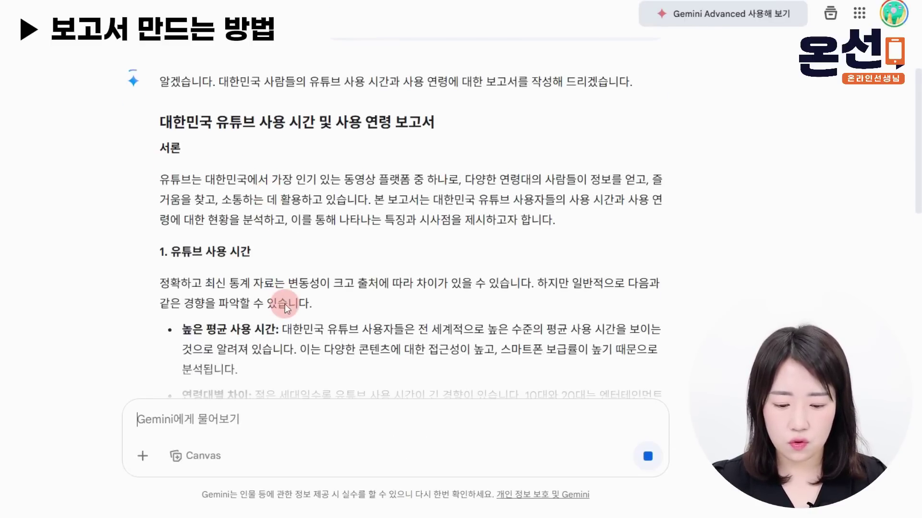
pyautogui.scroll(-10, 285, 307)
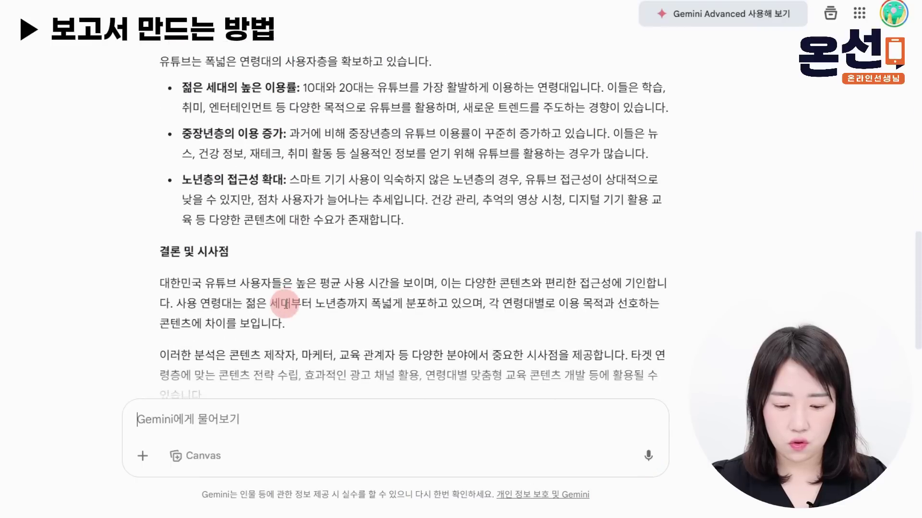
pyautogui.scroll(-5, 286, 304)
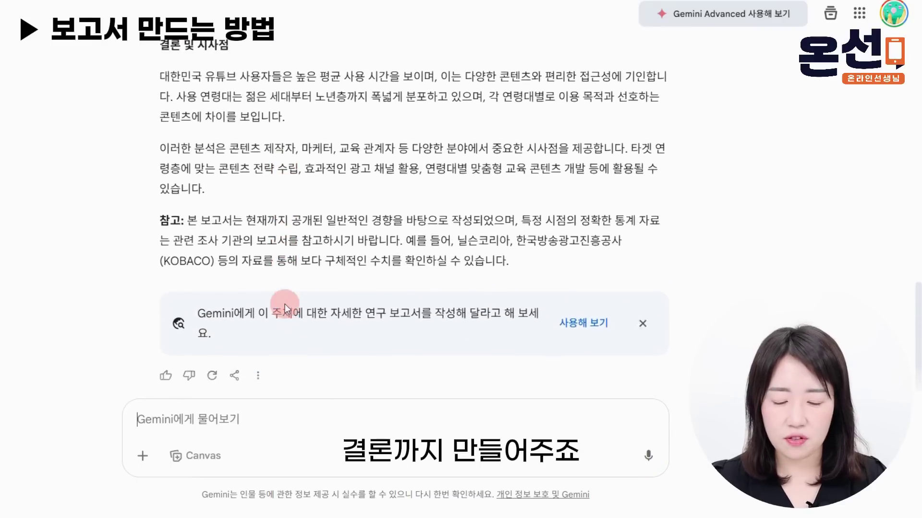
pyautogui.scroll(15, 285, 304)
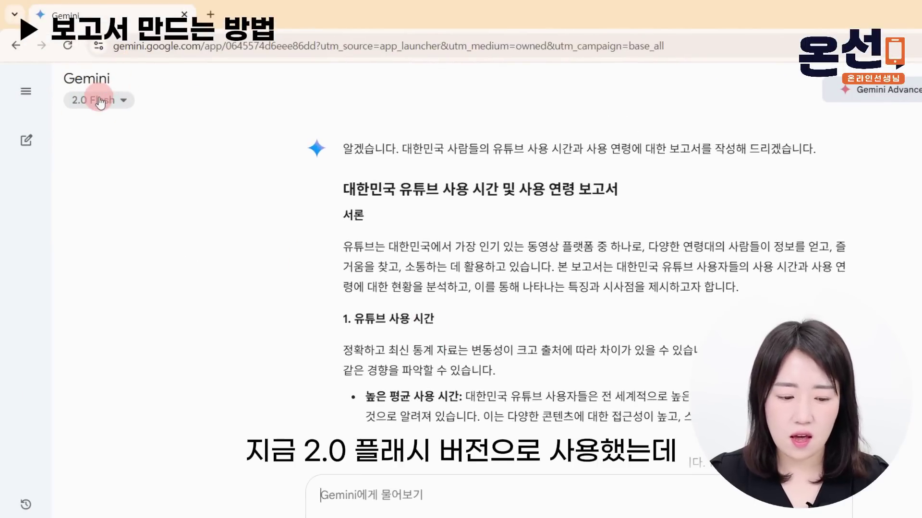
# Switch to the 2.5 Pro model and send the same request, "대한민국 사람들의 유튜브 사용시간과 사용 연령에 대한 보고서를 만들어줘"
pyautogui.click(100, 101)
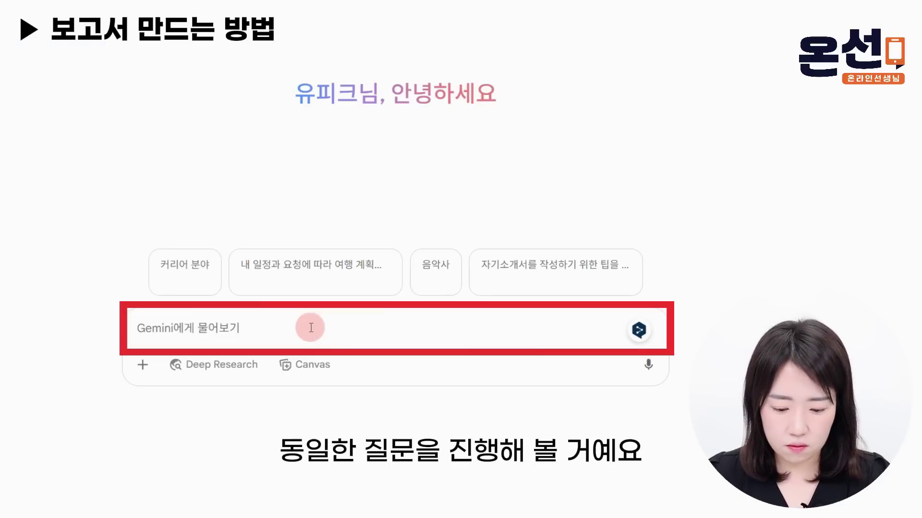
pyautogui.write('대한민국 사람들의 유튜브 사용시간과 사용 연령에 대한 보고서를 만들어줘')
pyautogui.click(642, 364)
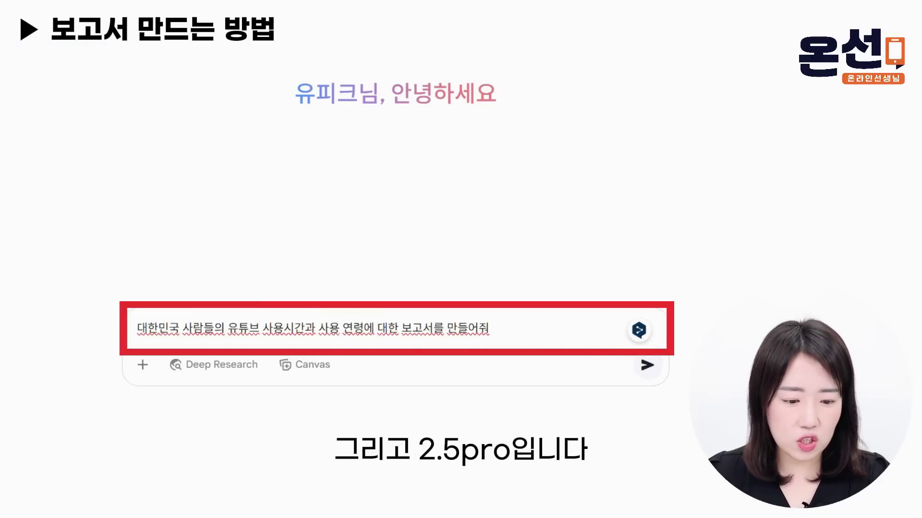
pyautogui.click(650, 366)
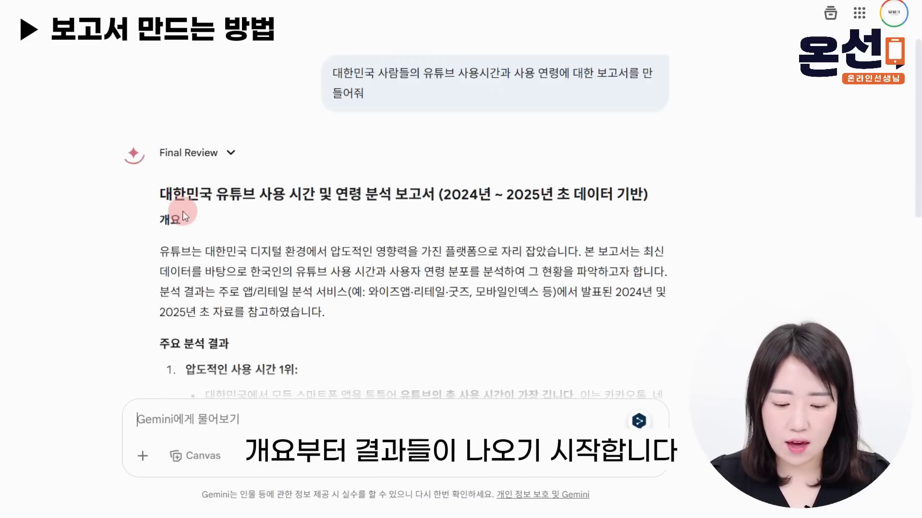
# Review the new report's overview, main analysis results, trends and conclusion down to the detailed-research suggestion
pyautogui.scroll(-2, 182, 219)
pyautogui.scroll(-2, 182, 219)
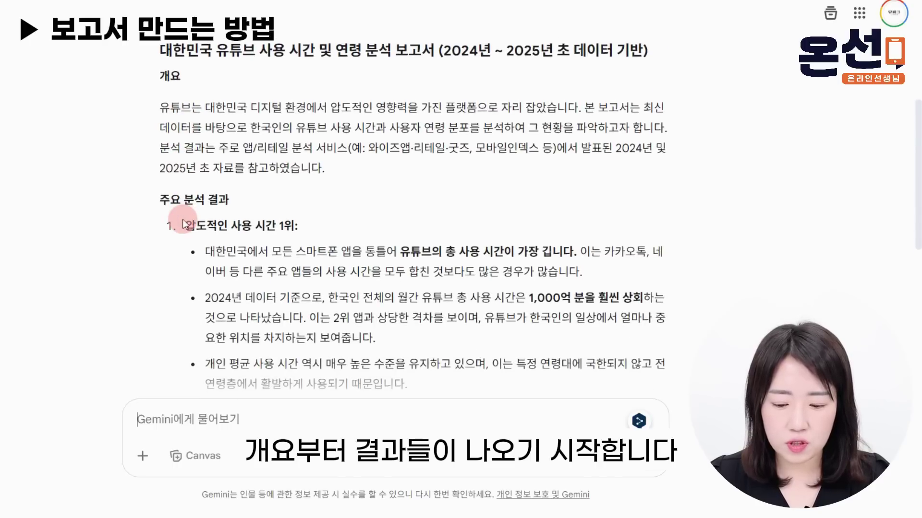
pyautogui.scroll(-8, 184, 223)
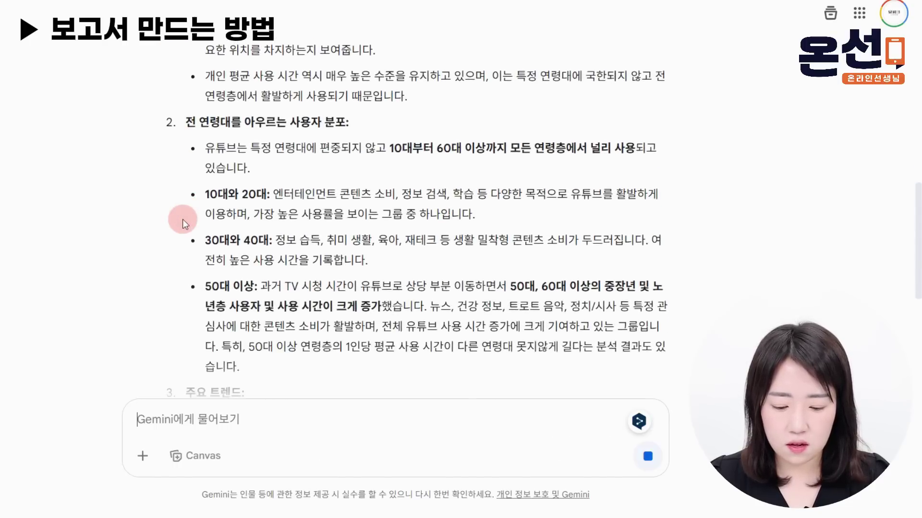
pyautogui.scroll(-8, 182, 219)
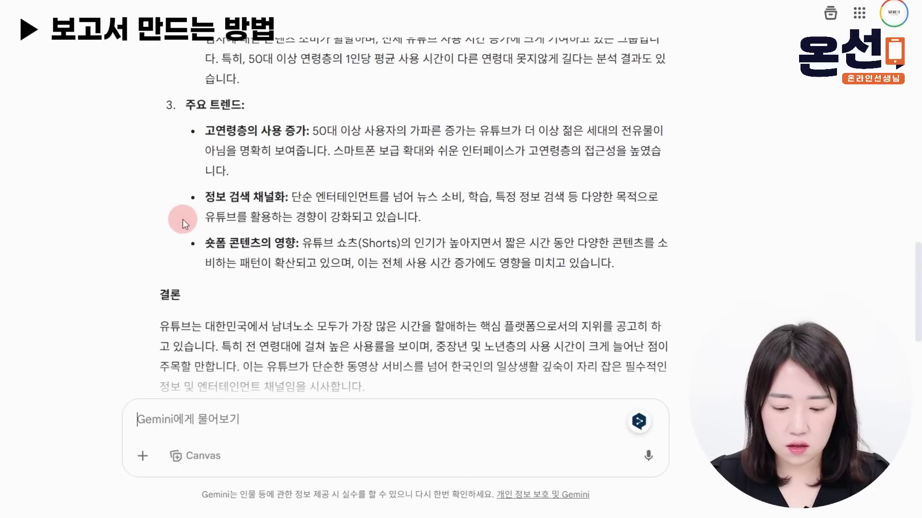
pyautogui.scroll(-5, 183, 219)
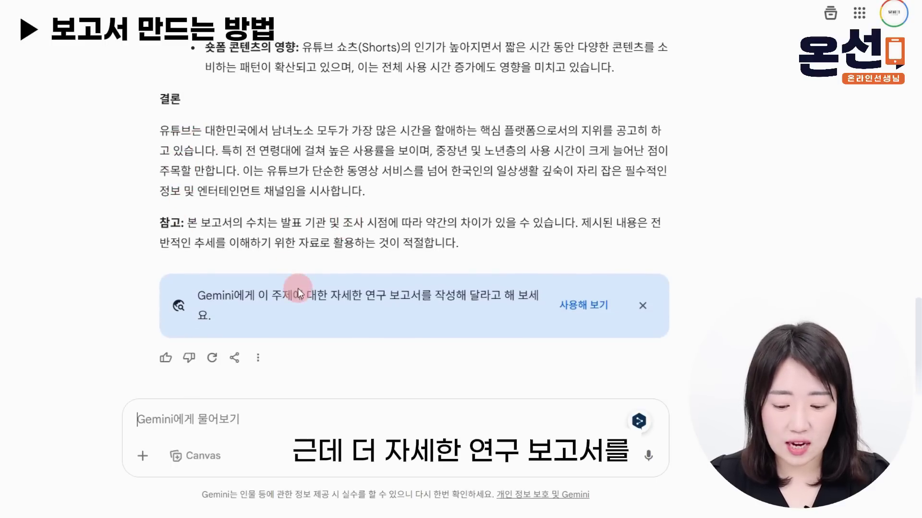
# Copy "자세한 연구 보고서를 작성해" from the suggestion below the report and send it as the follow-up prompt
pyautogui.moveTo(329, 294); pyautogui.dragTo(467, 295)
pyautogui.hotkey('ctrl', 'c')
pyautogui.scroll(-2, 467, 295)
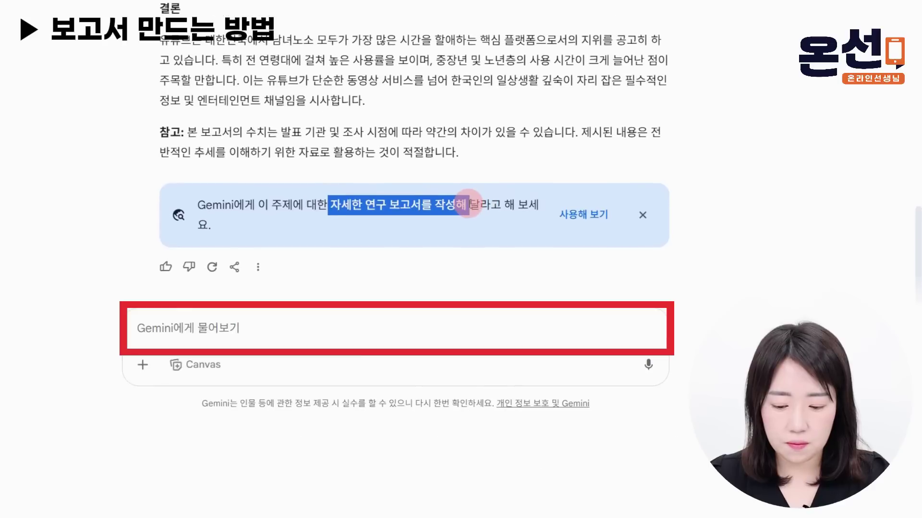
pyautogui.click(407, 329)
pyautogui.hotkey('ctrl', 'v')
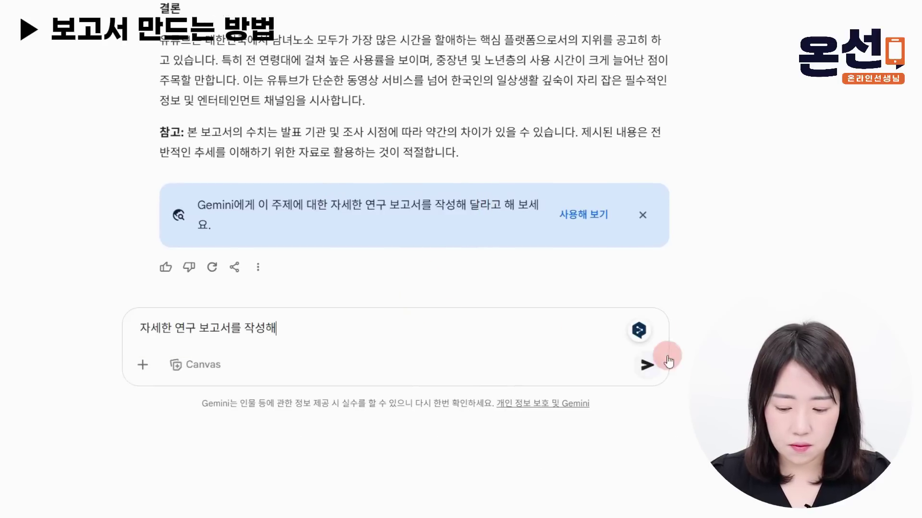
pyautogui.click(649, 364)
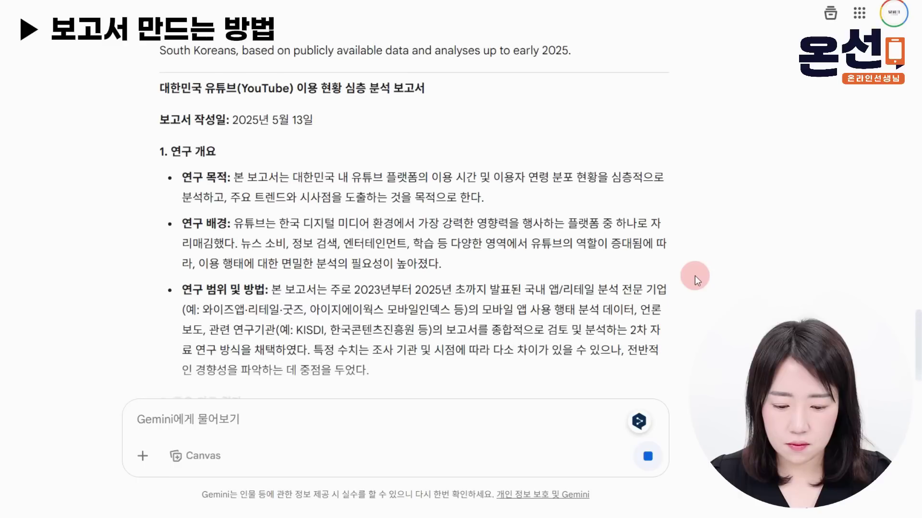
# Read through the detailed research report, from its date and research overview through the findings to the limitations and conclusion
pyautogui.scroll(2, 379, 171)
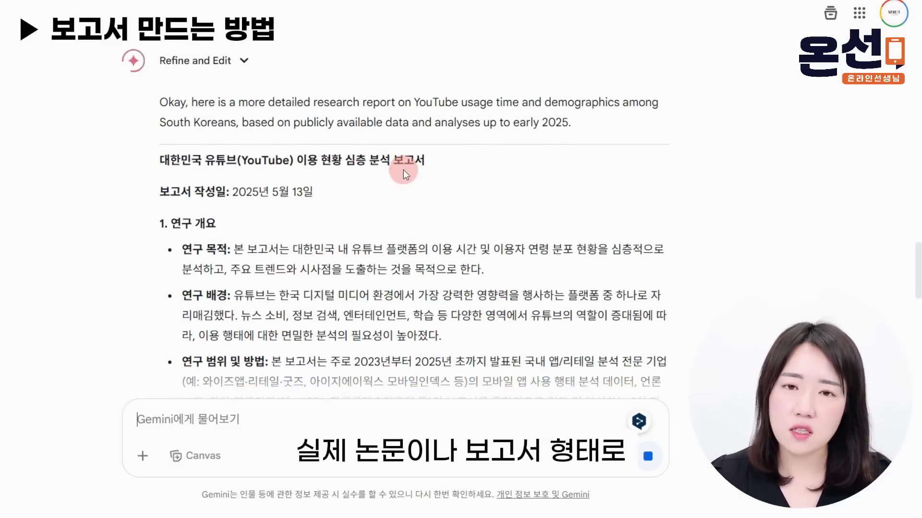
pyautogui.scroll(-1, 242, 191)
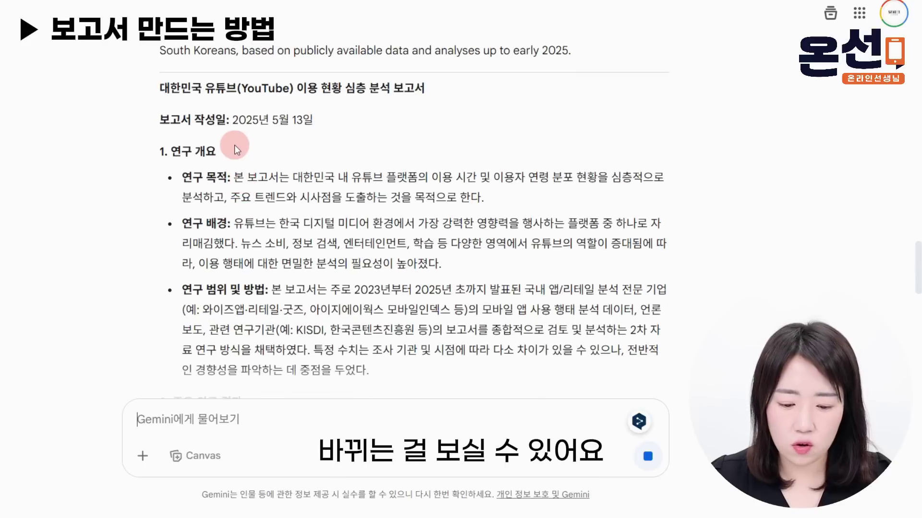
pyautogui.scroll(-3, 242, 191)
pyautogui.scroll(-5, 243, 172)
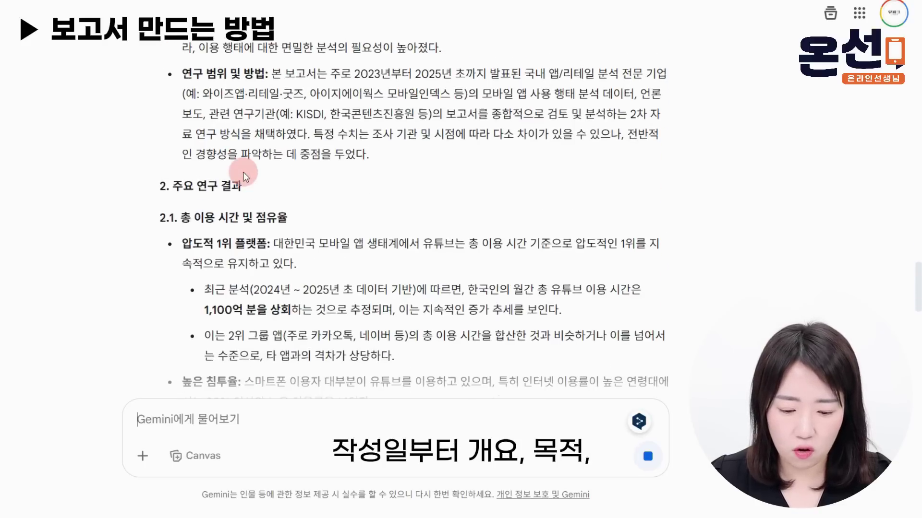
pyautogui.scroll(-10, 252, 244)
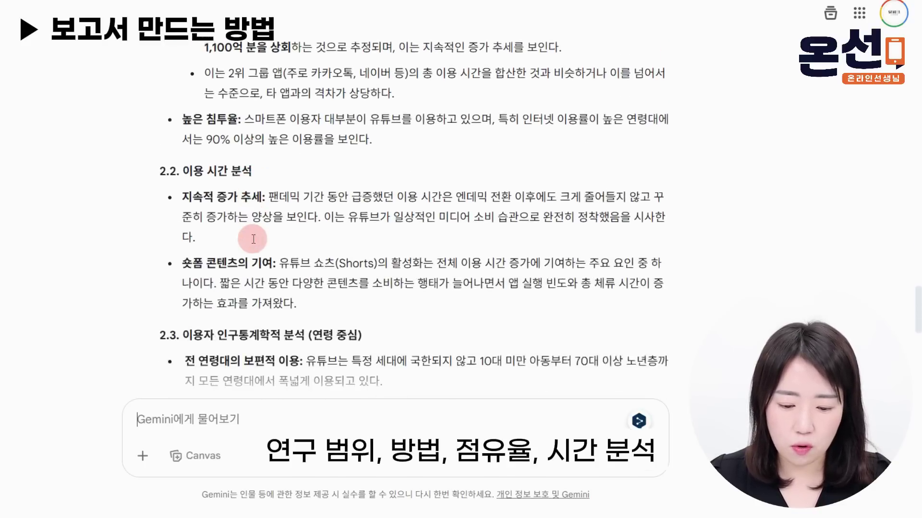
pyautogui.scroll(-10, 252, 238)
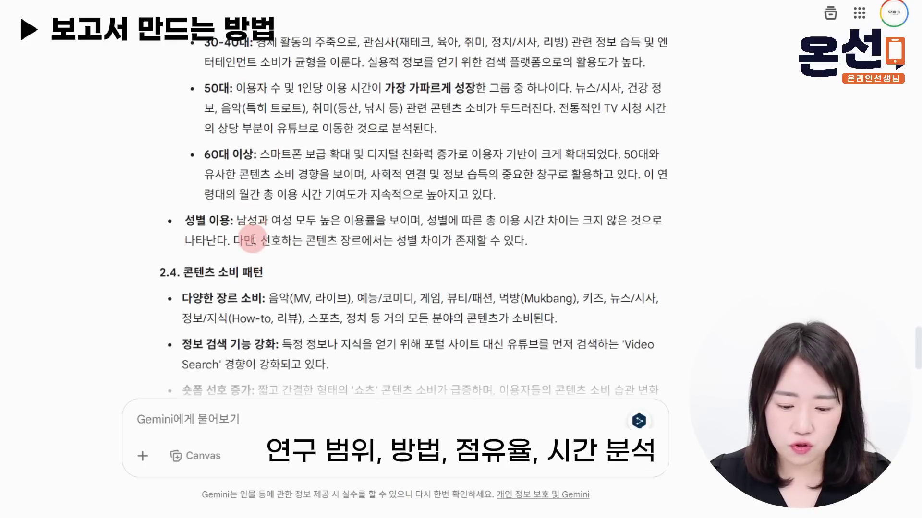
pyautogui.scroll(-1, 252, 238)
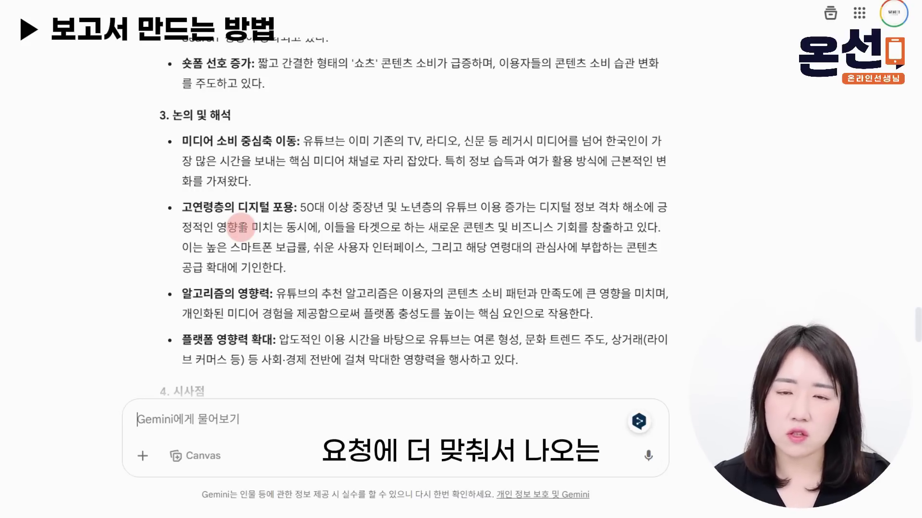
pyautogui.scroll(-5, 306, 220)
pyautogui.scroll(-6, 306, 220)
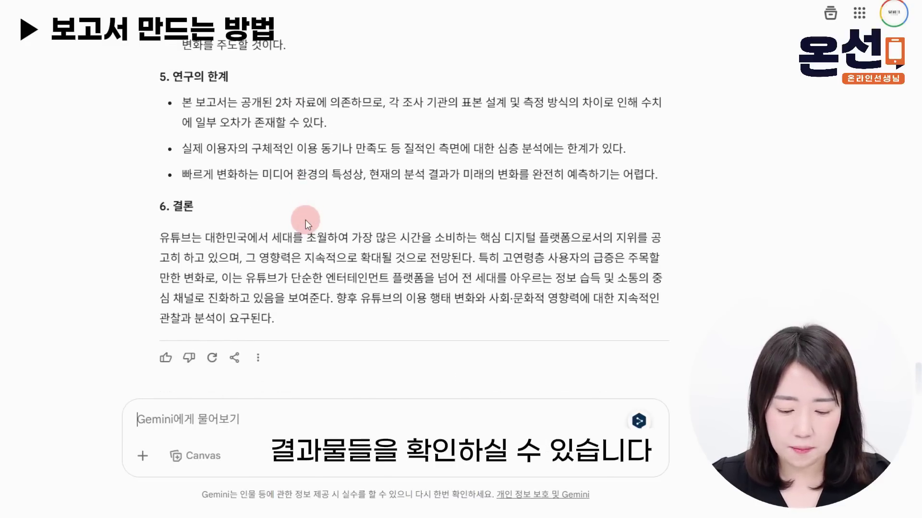
pyautogui.scroll(2, 307, 223)
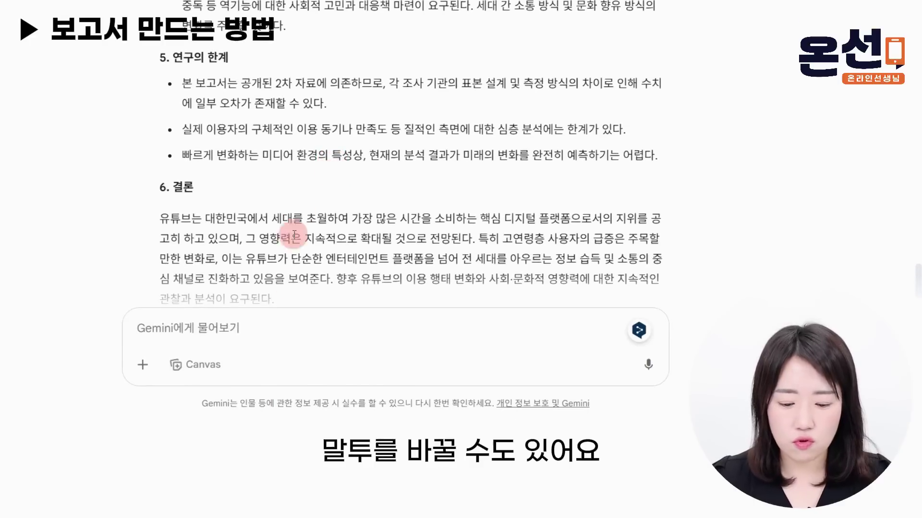
# Send the follow-up prompt "이 보고서는 너무 어려워. 초등학생도 이해할 수 있게 쉽게 설명해주고, 말투도 초등학생에게 말하듯이 다정하게 바꿔줘"
pyautogui.write('이 보고서느')
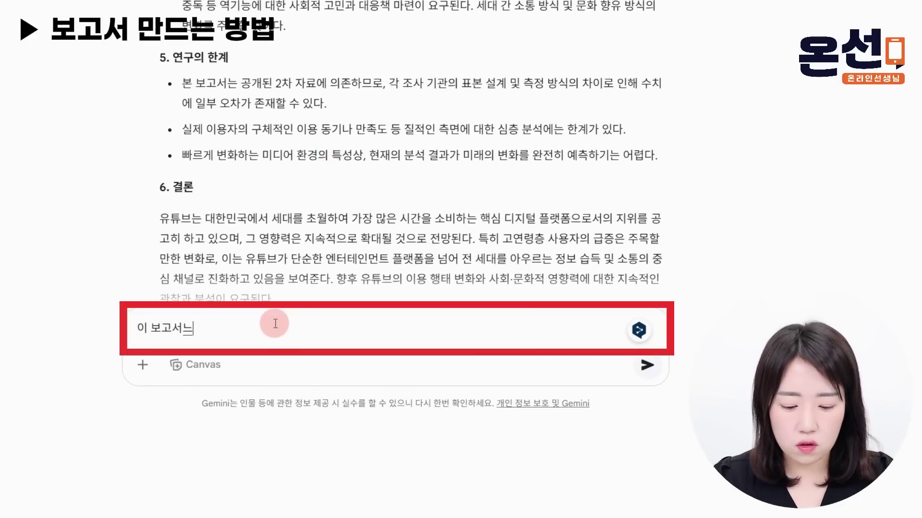
pyautogui.press('BackSpace')
pyautogui.write('는 너무 어려워. 초등 하')
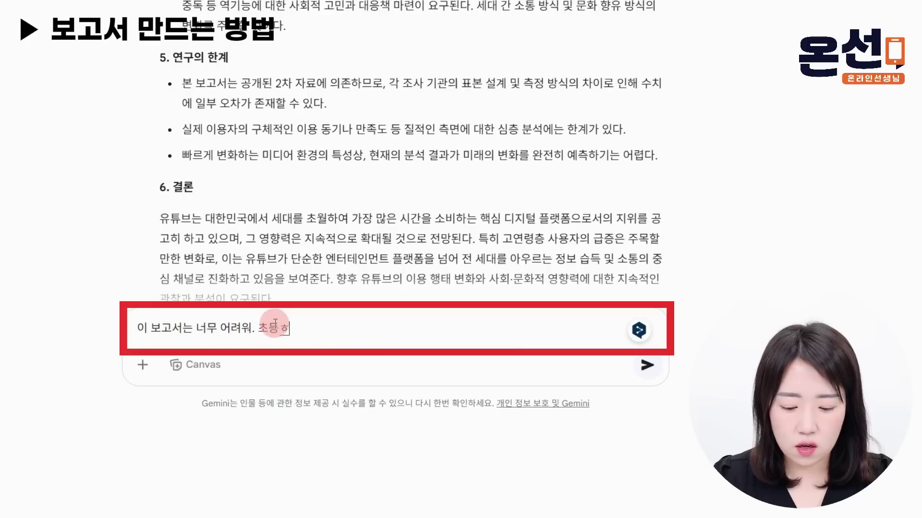
pyautogui.press('BackSpace')
pyautogui.press('BackSpace')
pyautogui.write('학생도 이해할 수 있게')
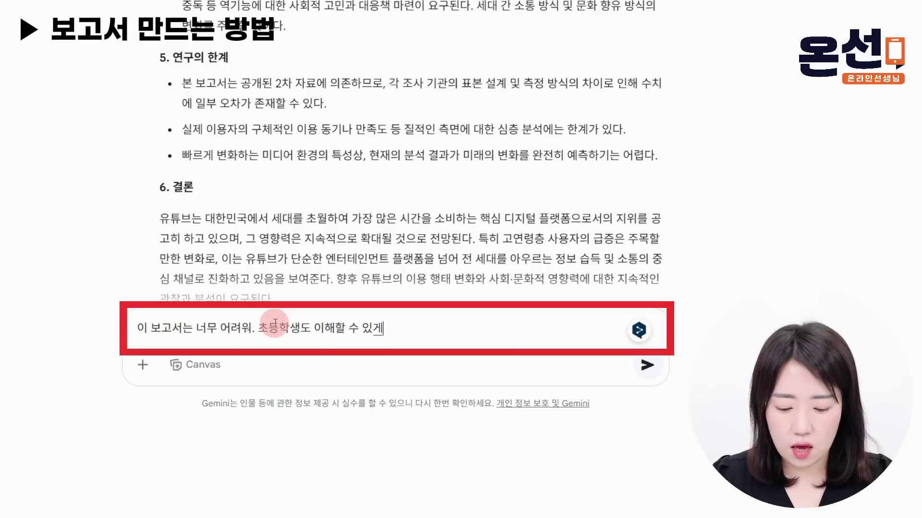
pyautogui.write(' 쉽게 설명해주고,')
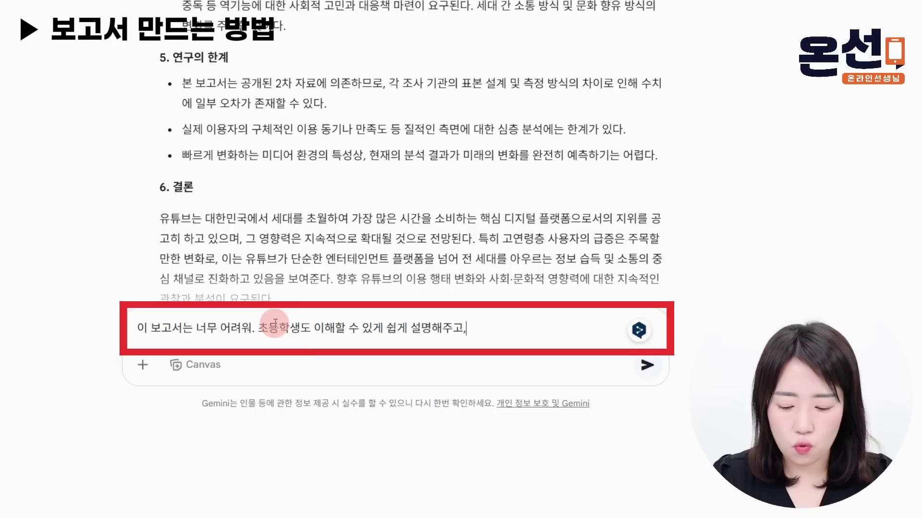
pyautogui.write(' 말투도 초')
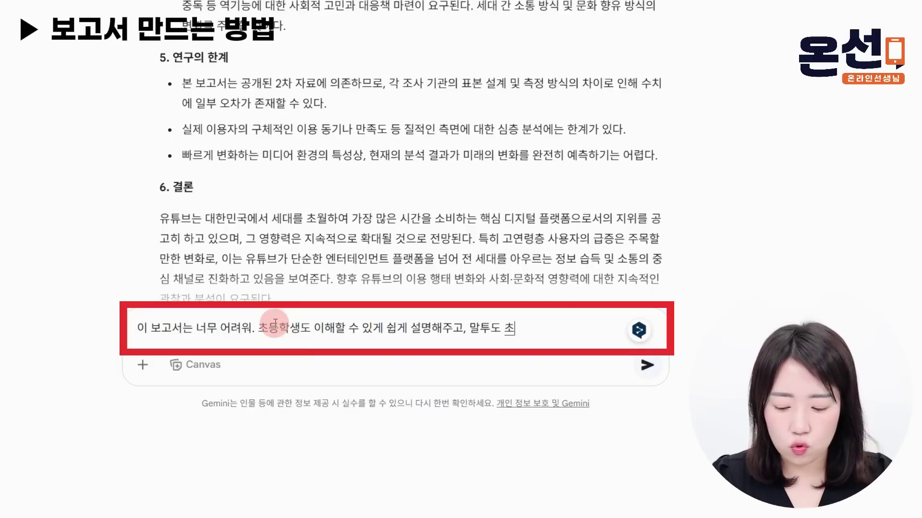
pyautogui.write('등ㅎ')
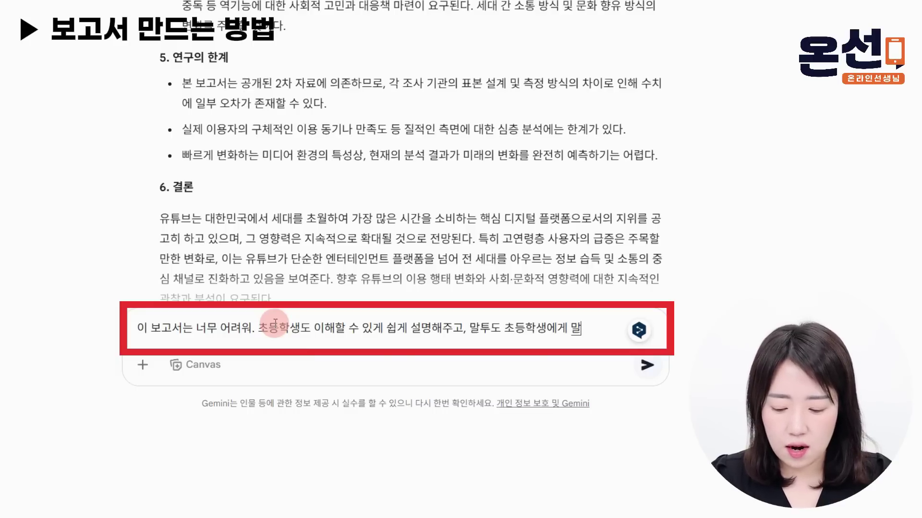
pyautogui.write('학생에게 말하듯이 다정하게 바꿔줘')
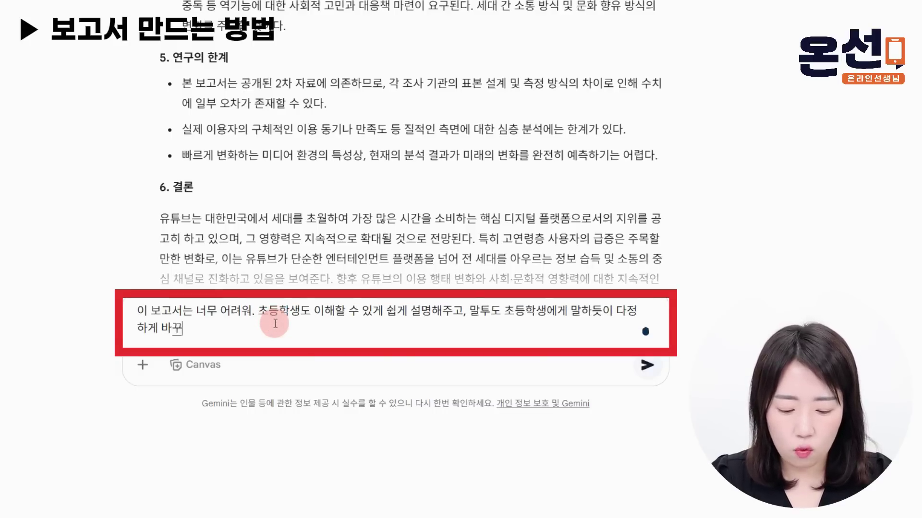
pyautogui.press('Return')
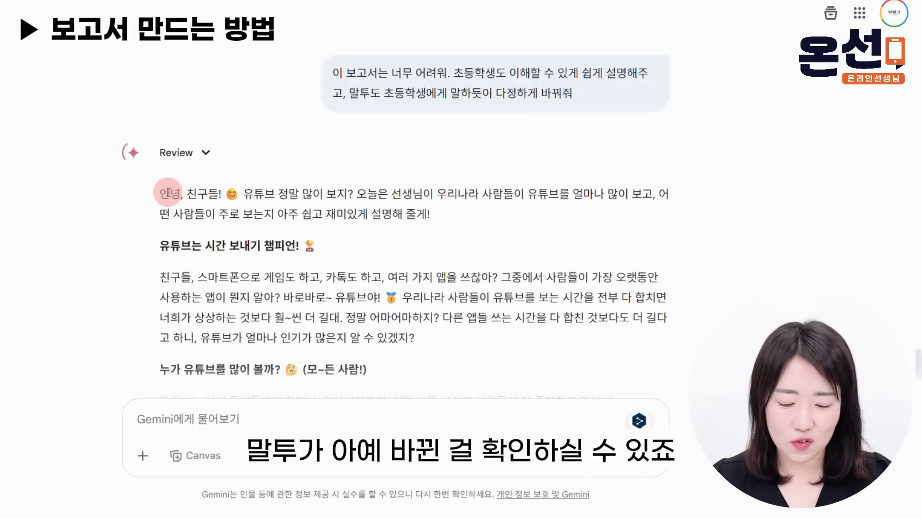
# Compare the opening and tone of the detailed research report with the simplified version written for elementary school students
pyautogui.scroll(10, 189, 215)
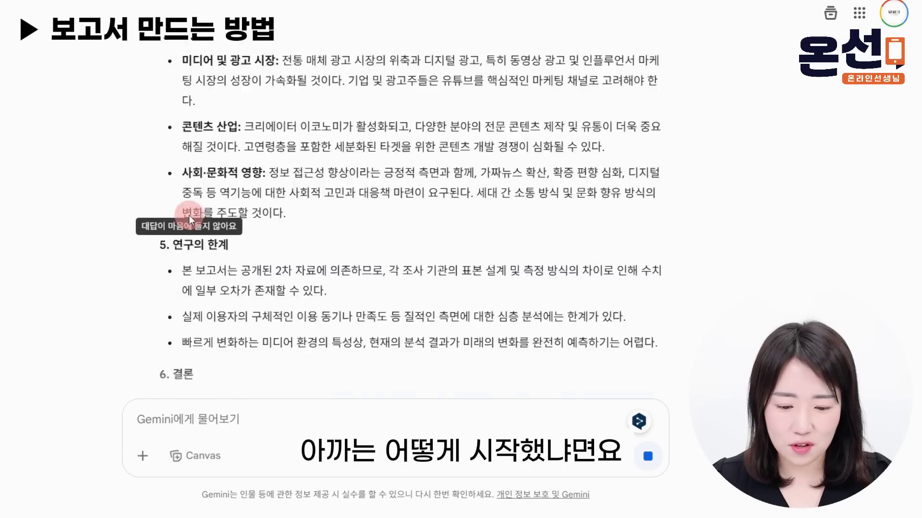
pyautogui.scroll(15, 189, 217)
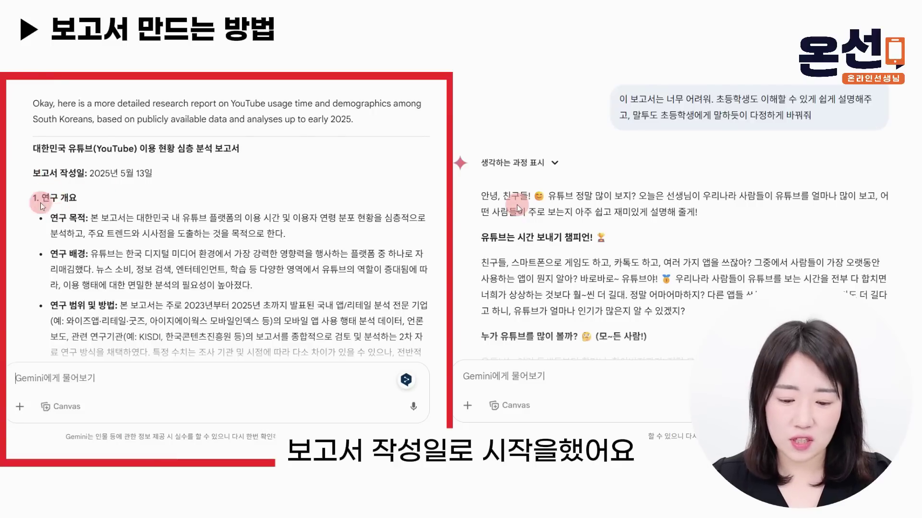
pyautogui.scroll(-10, 62, 250)
pyautogui.scroll(-15, 63, 250)
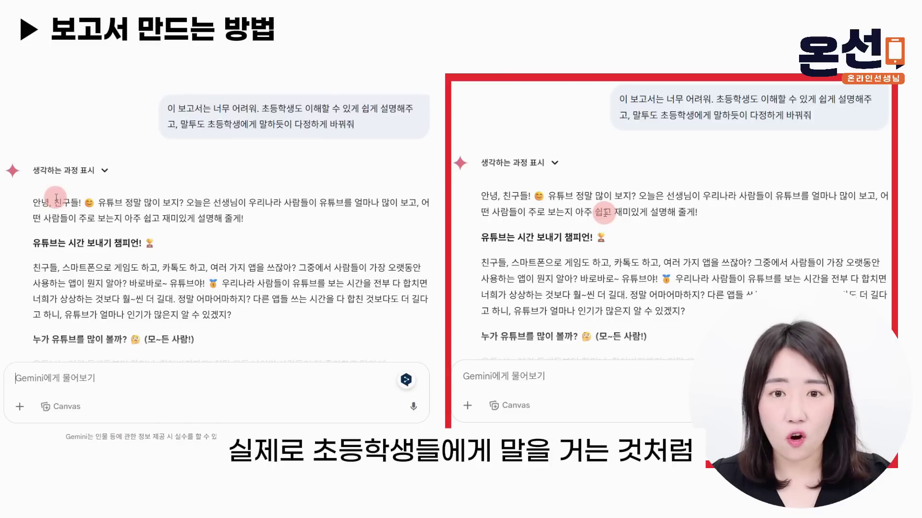
pyautogui.scroll(-3, 604, 213)
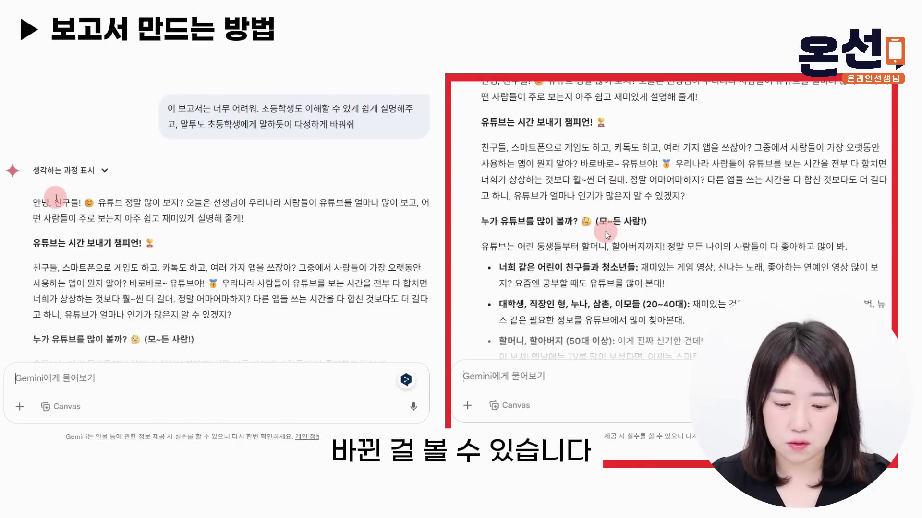
pyautogui.scroll(-1, 607, 235)
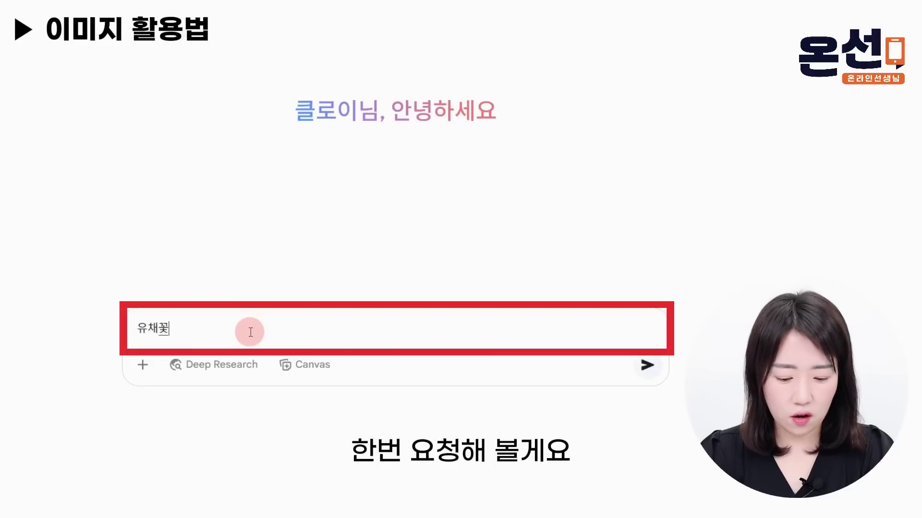
# Request an image with "유채꽃밭 그려줘", request its restyling with "애니메이션 버전으로 만들어줘", and check the result
pyautogui.write('밭 그려줘')
pyautogui.press('Return')
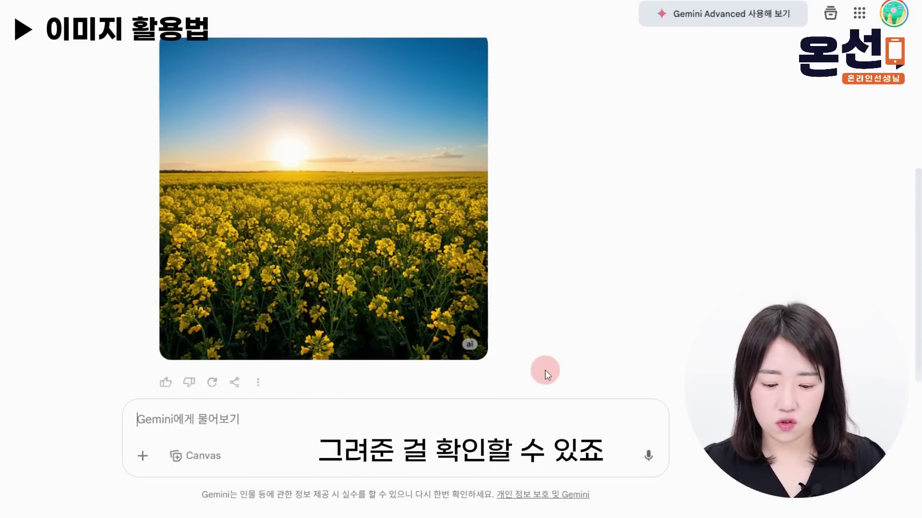
pyautogui.write('앤')
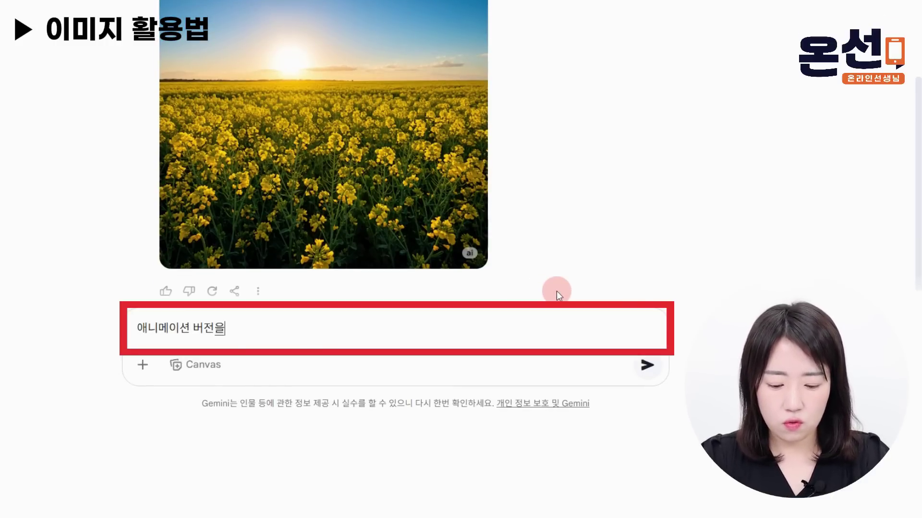
pyautogui.write('니메이션 버전으로 만들어줘')
pyautogui.press('Return')
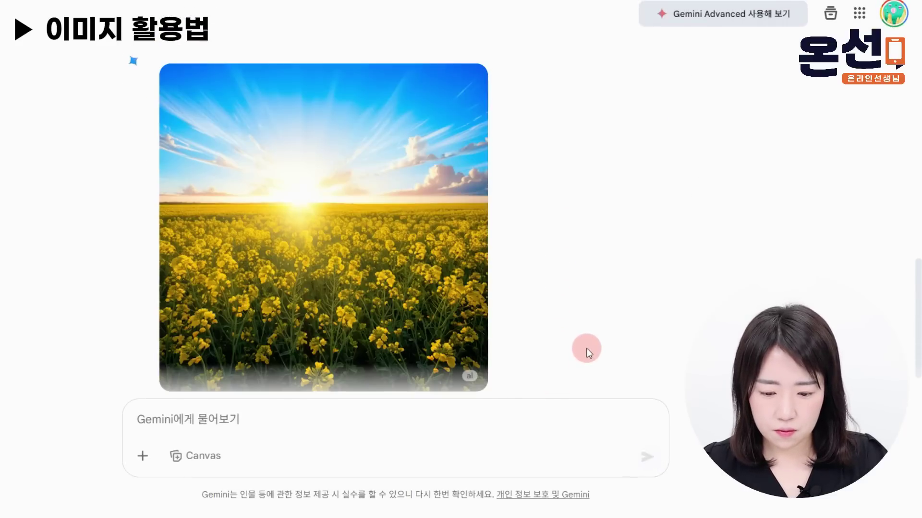
pyautogui.scroll(1, 589, 354)
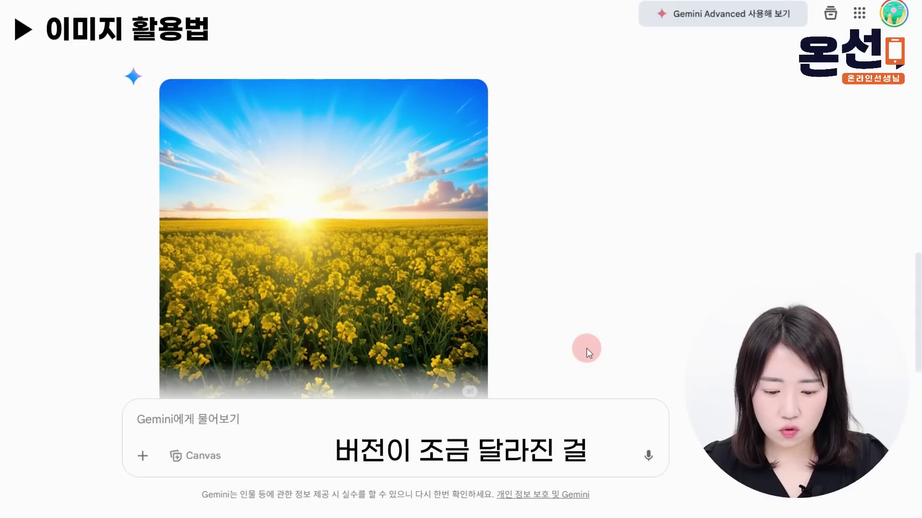
pyautogui.scroll(5, 456, 226)
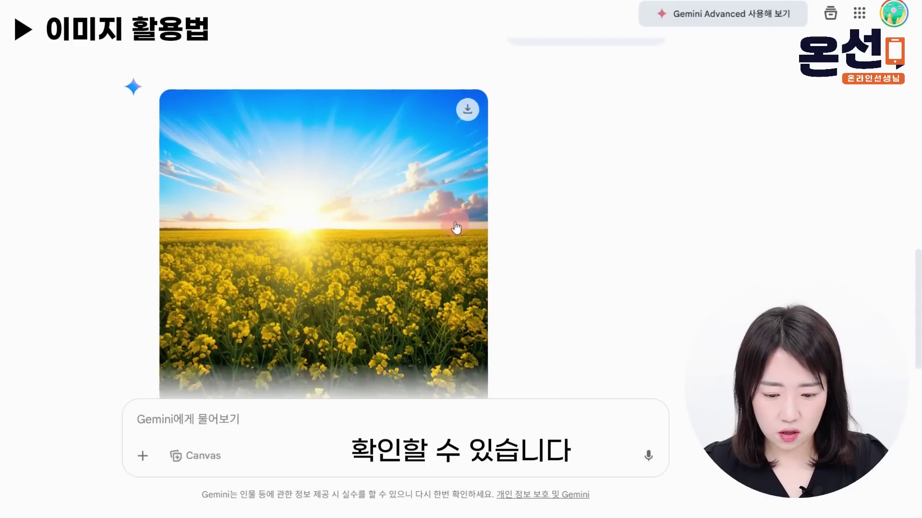
pyautogui.scroll(2, 456, 225)
pyautogui.scroll(-8, 456, 221)
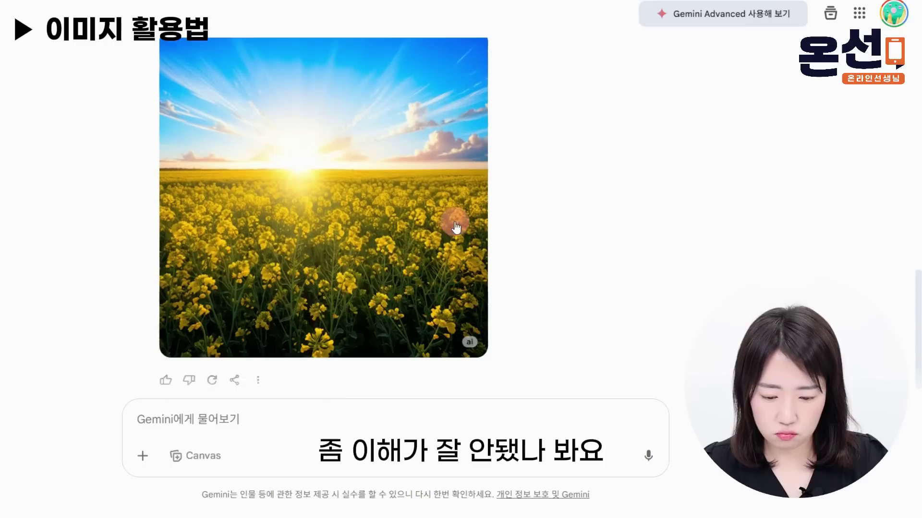
# Request a Ghibli-style version of the image with "얘를 지브리스타일로 만들어줘" and view the picture
pyautogui.click(341, 417)
pyautogui.write('얘르')
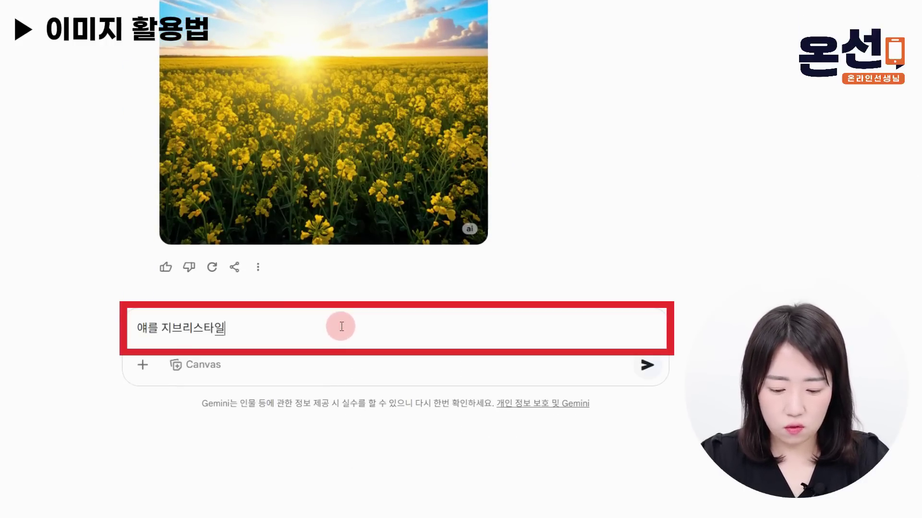
pyautogui.write(' 지브리스타일로 만들어줘')
pyautogui.press('Return')
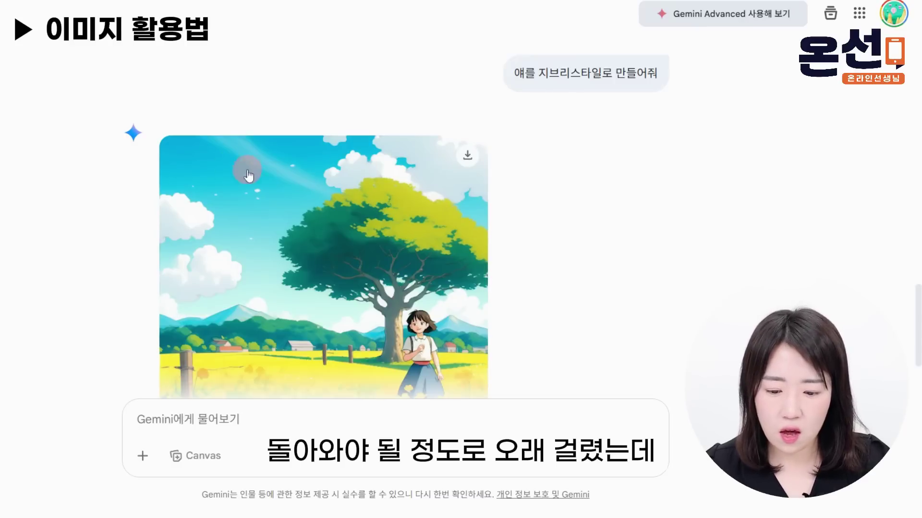
pyautogui.scroll(-2, 548, 305)
pyautogui.moveTo(449, 298)
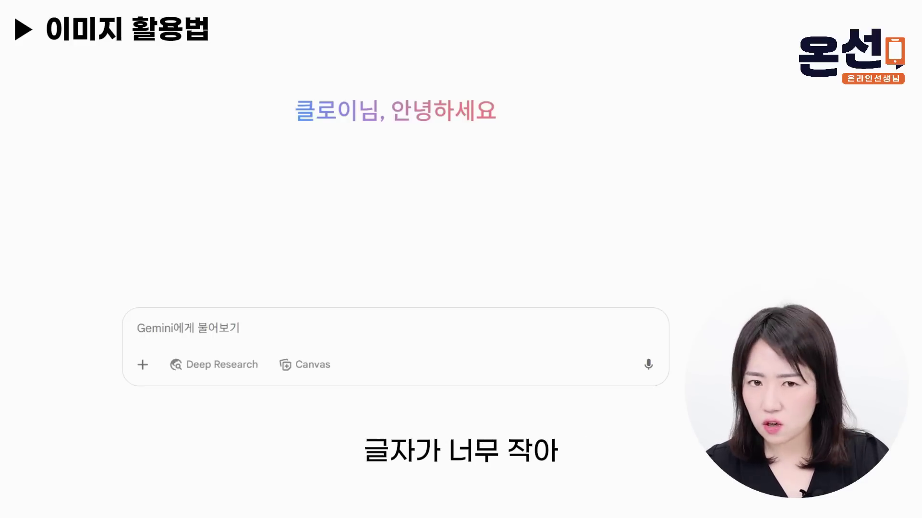
# Upload the photo of the green namul side dish and send the question "이 나물 이름을 알려줘"
pyautogui.click(196, 325)
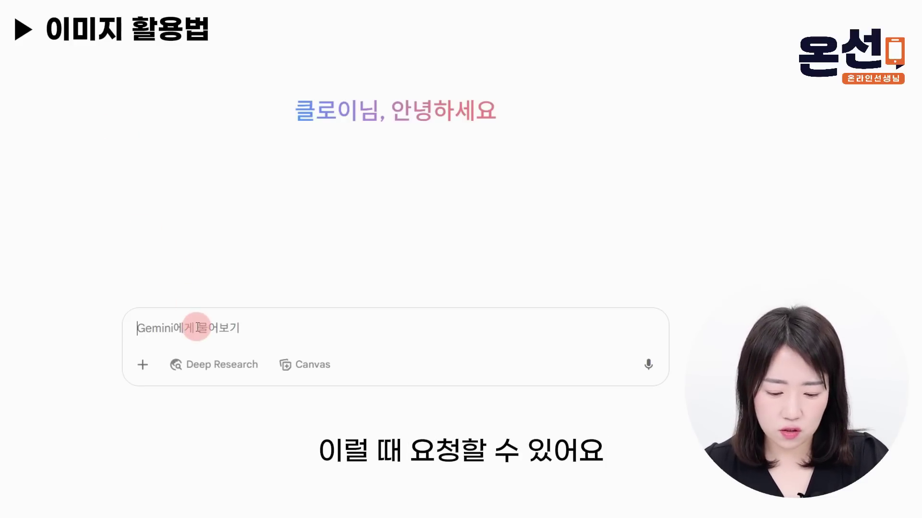
pyautogui.click(148, 373)
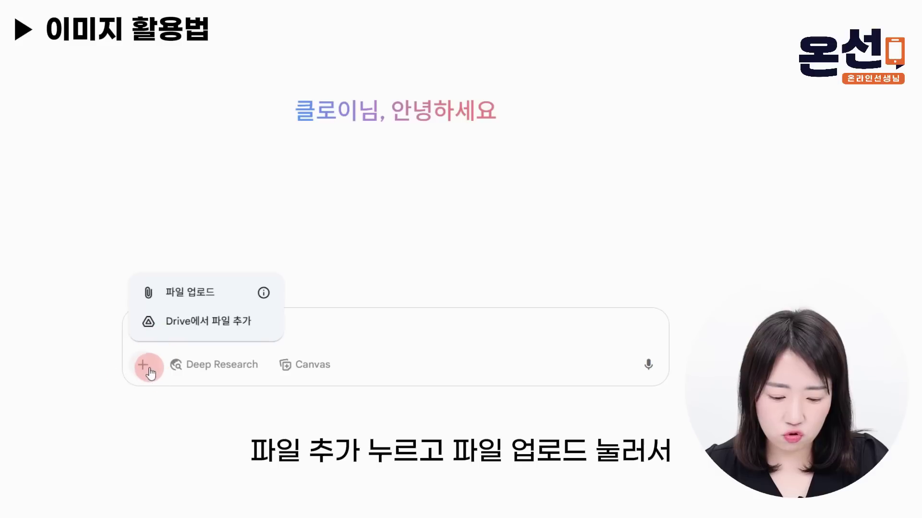
pyautogui.click(194, 293)
pyautogui.doubleClick(96, 59)
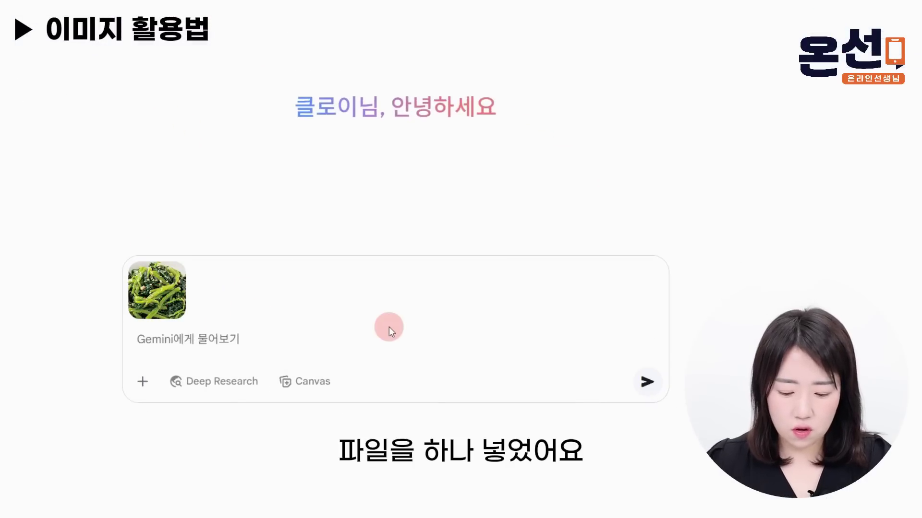
pyautogui.write('이 나물 이름을 ')
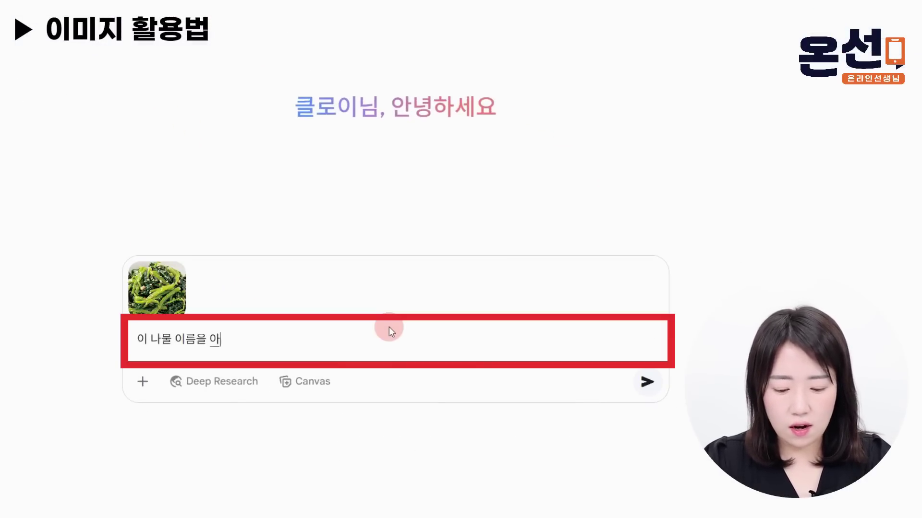
pyautogui.write('알려줘')
pyautogui.press('Return')
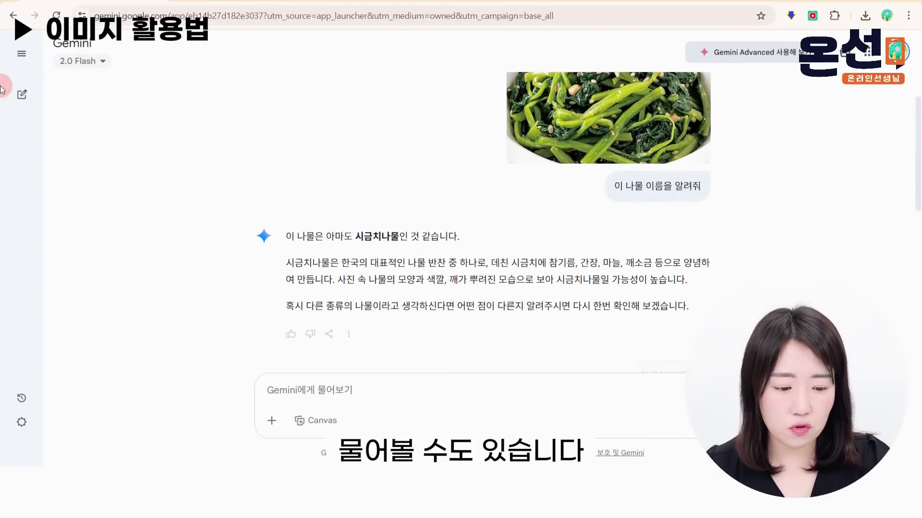
# In a new chat, upload the sign photo image (2) and send the question "뭐라고 써있어? 한국어로?"
pyautogui.click(19, 91)
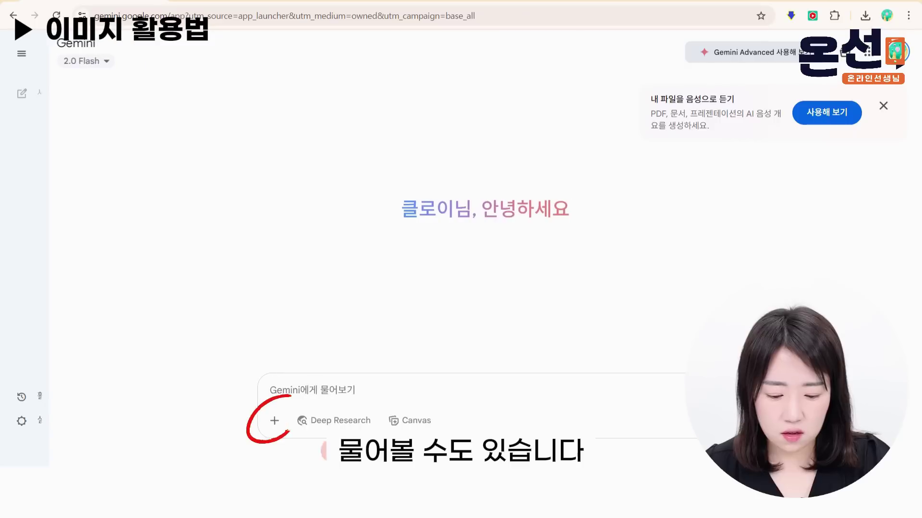
pyautogui.click(273, 420)
pyautogui.click(347, 364)
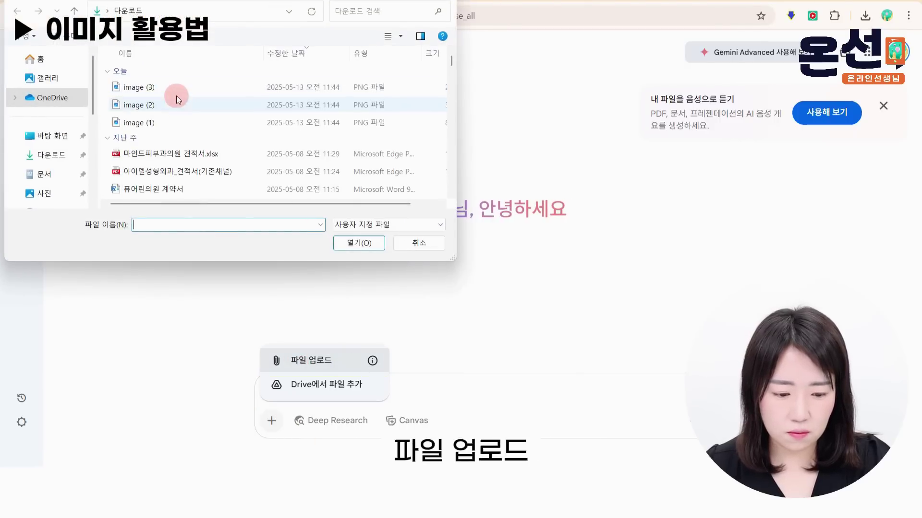
pyautogui.doubleClick(174, 102)
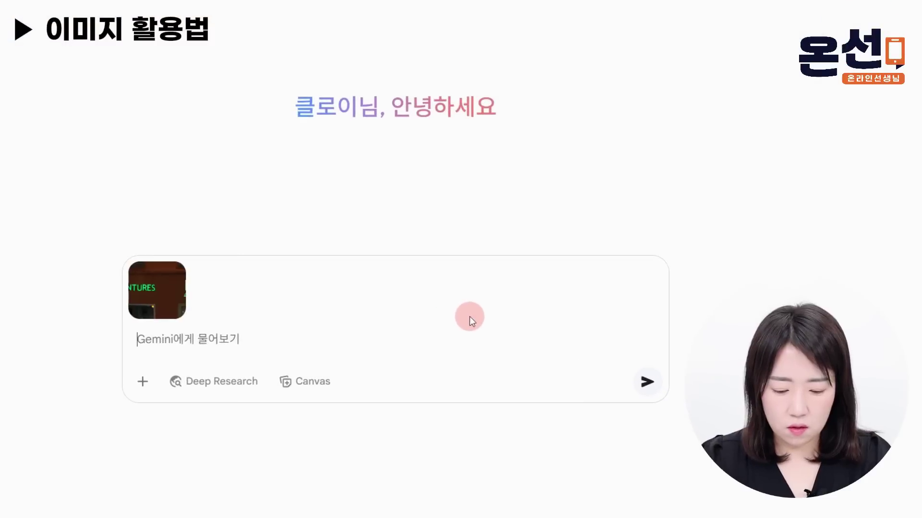
pyautogui.write('뭐라')
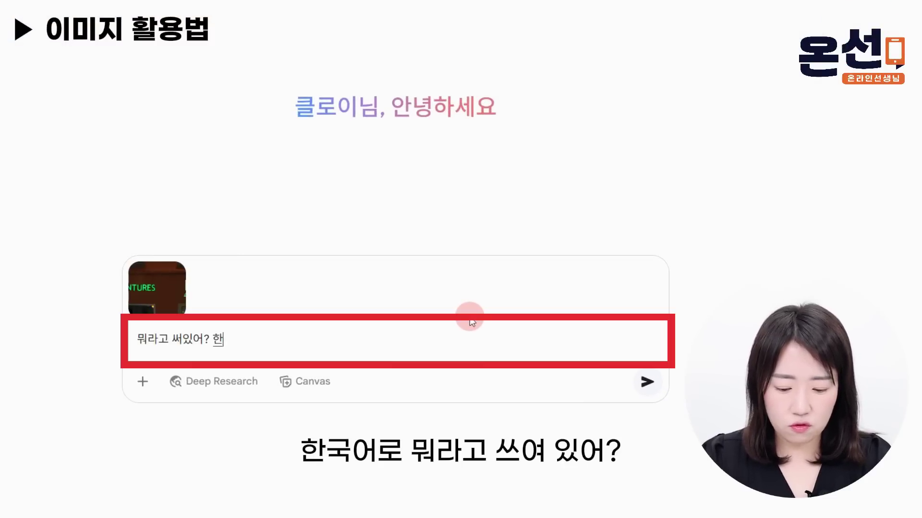
pyautogui.write('고 써있어? 한국어로?')
pyautogui.press('Return')
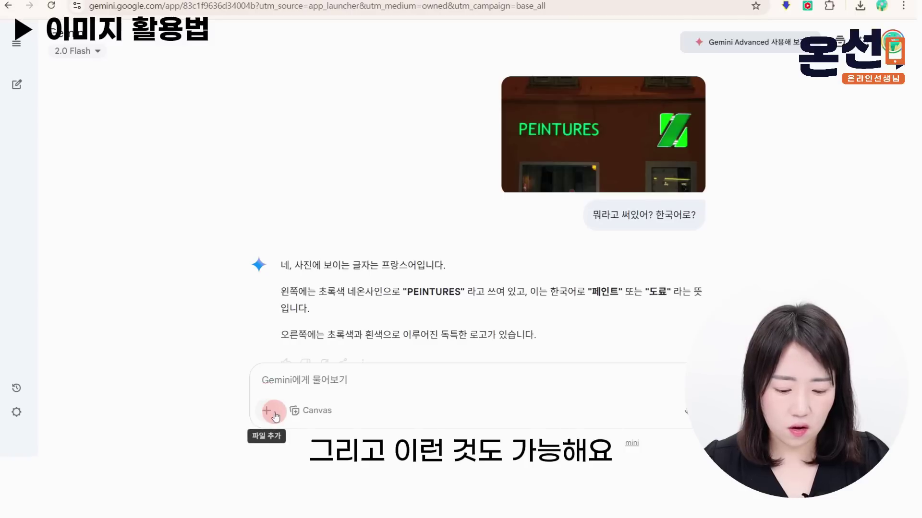
# Upload the menu board photo image (3).png and send the request "이 메뉴판에 써있는글자를 표로 만들어줘"
pyautogui.click(271, 412)
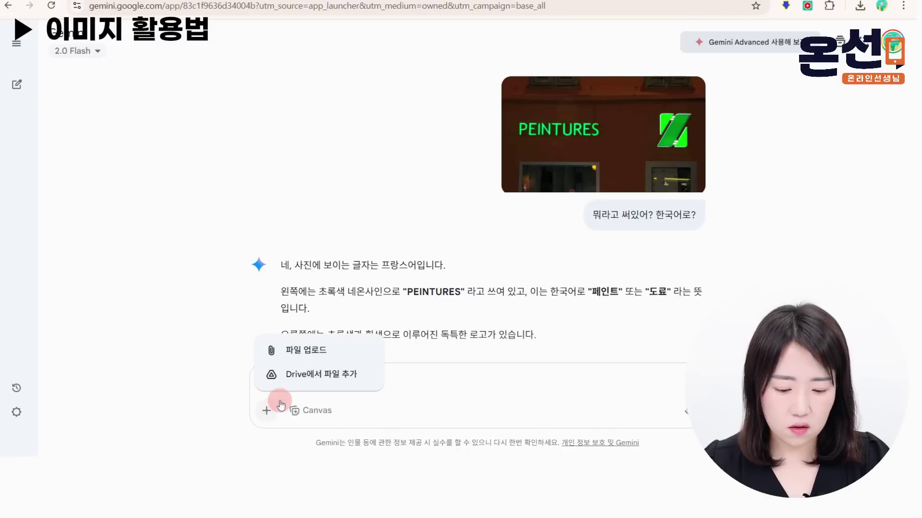
pyautogui.click(314, 351)
pyautogui.doubleClick(158, 76)
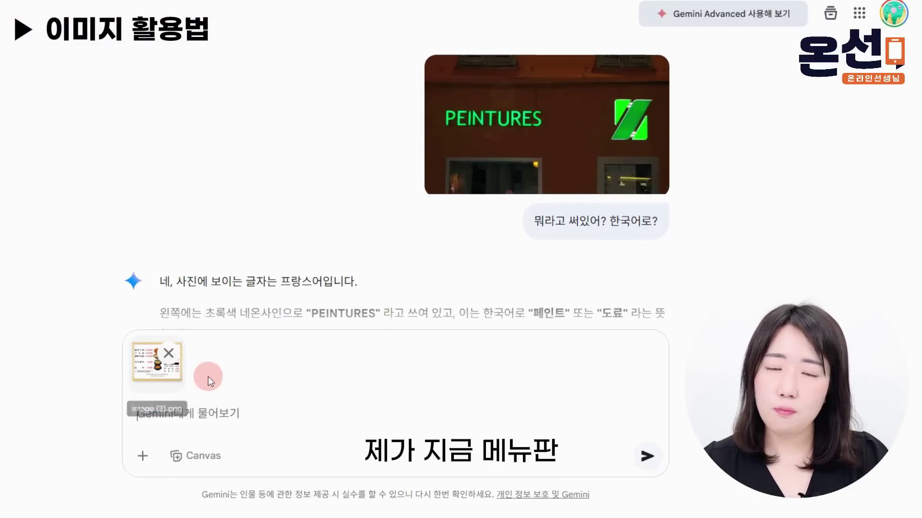
pyautogui.click(246, 335)
pyautogui.write('이')
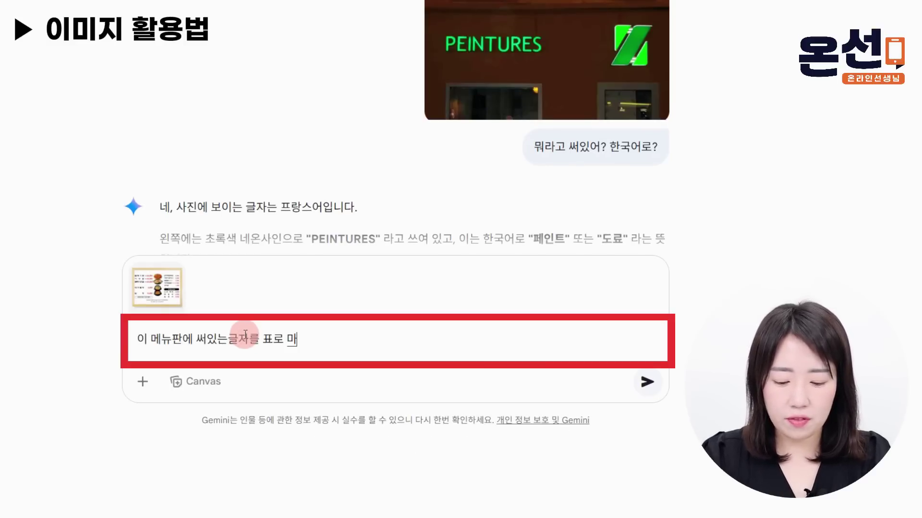
pyautogui.write(' 메뉴판에 써있는글자를 표로 만들어줘')
pyautogui.press('Return')
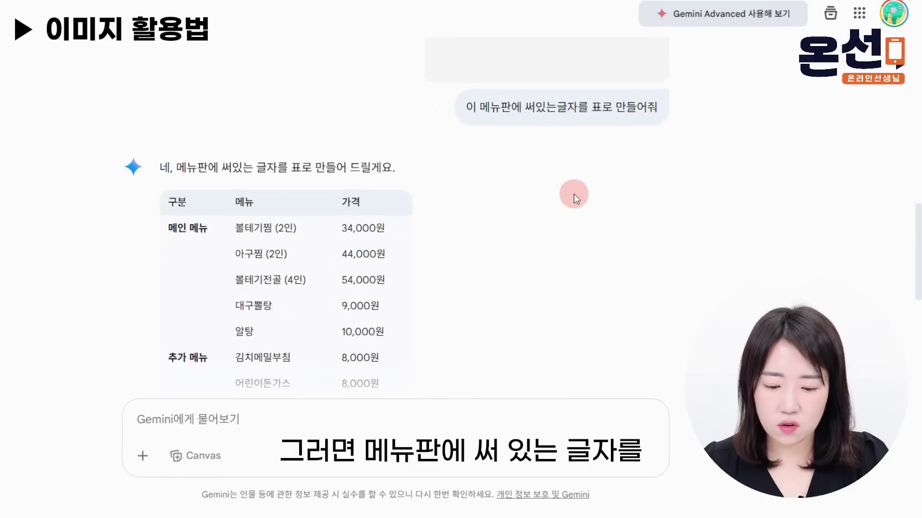
# Compare the generated menu and price table with the uploaded menu board photo
pyautogui.scroll(4, 574, 197)
pyautogui.scroll(-6, 574, 197)
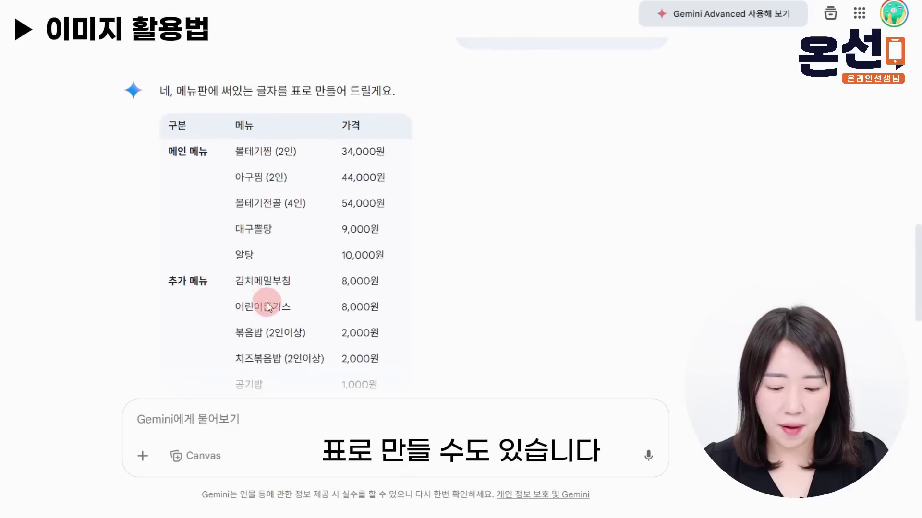
pyautogui.scroll(-6, 266, 307)
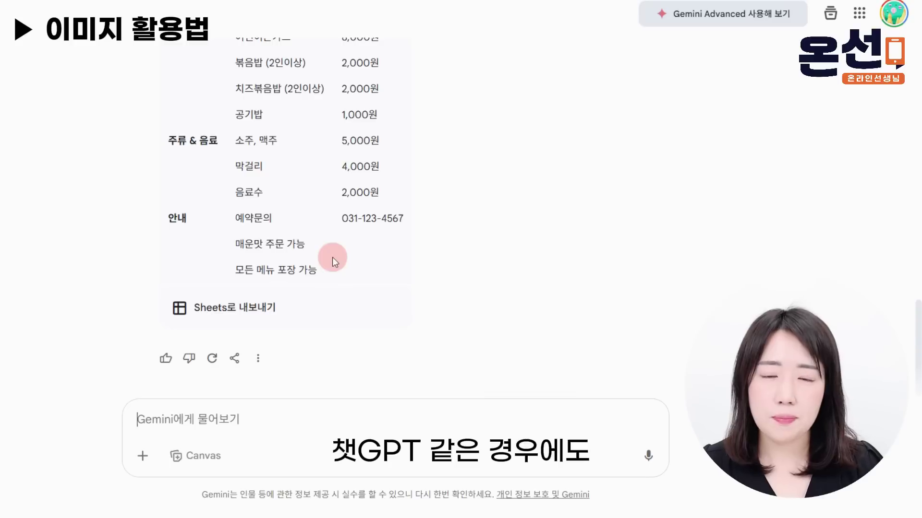
pyautogui.scroll(5, 333, 257)
pyautogui.scroll(1, 518, 166)
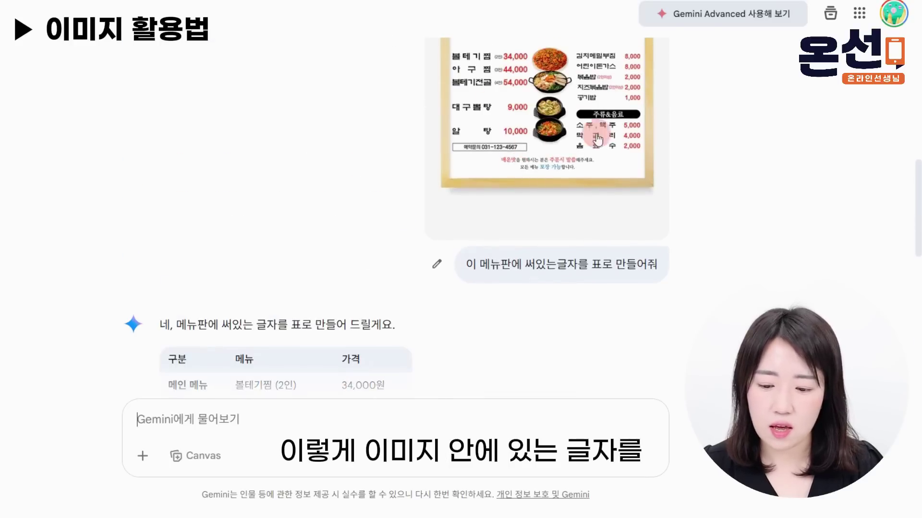
pyautogui.scroll(-7, 387, 211)
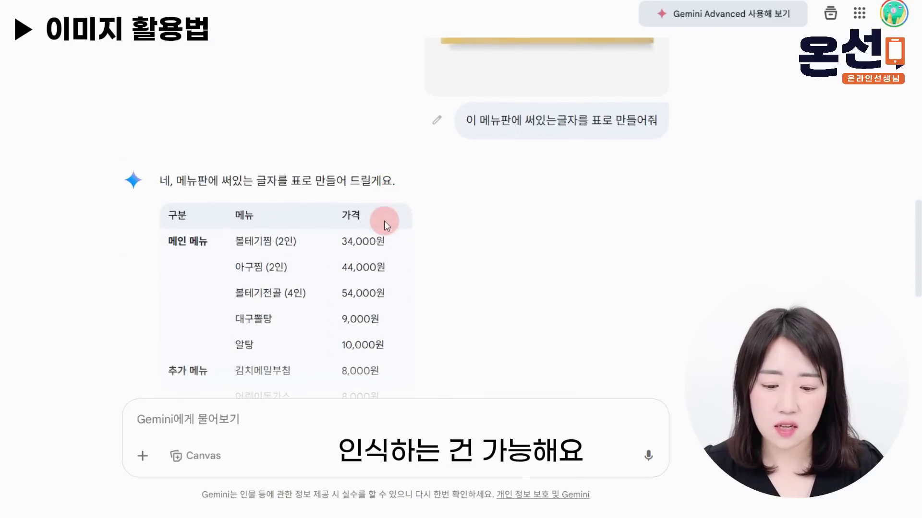
pyautogui.scroll(-4, 372, 261)
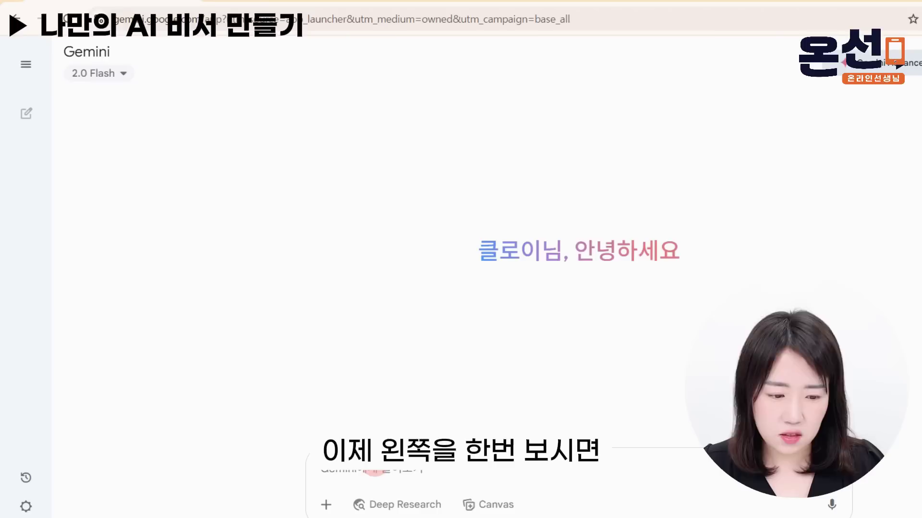
# Expand the full list of recent chats, and open the premade 과외 선생님 Gem from the Gem manager
pyautogui.click(34, 65)
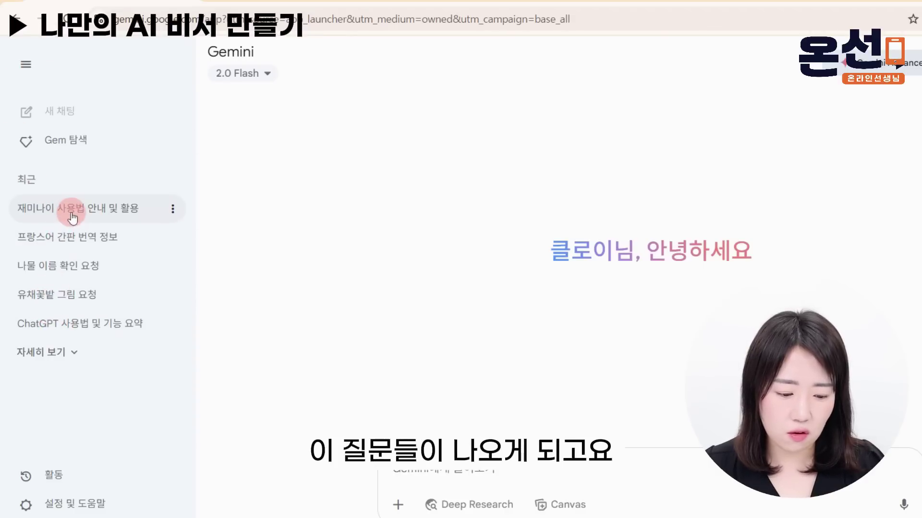
pyautogui.click(41, 354)
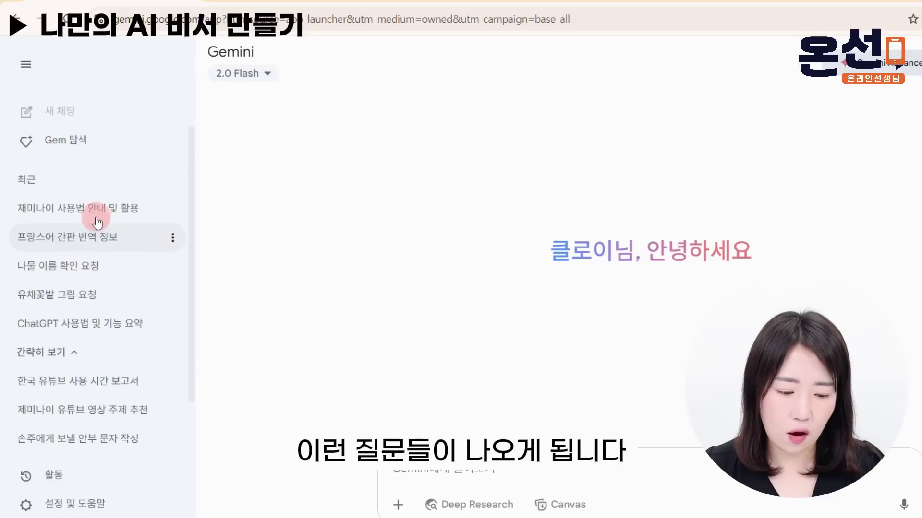
pyautogui.click(72, 143)
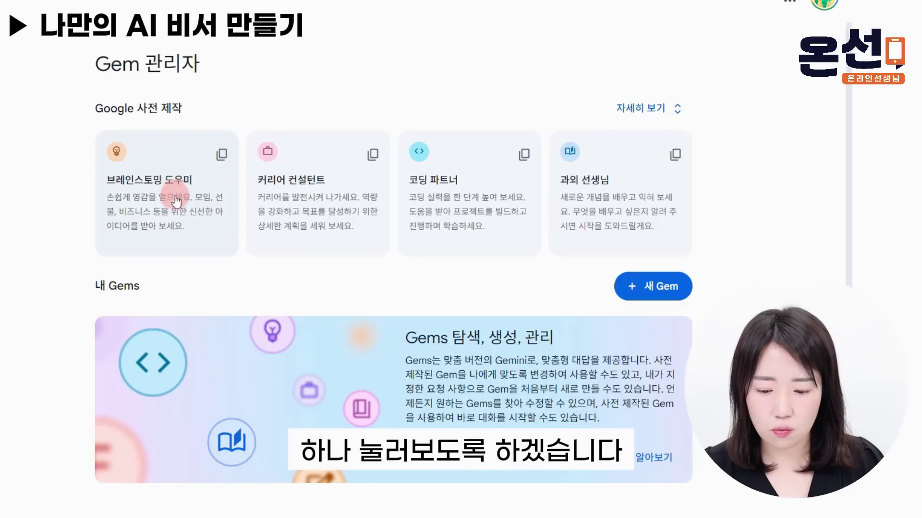
pyautogui.click(637, 201)
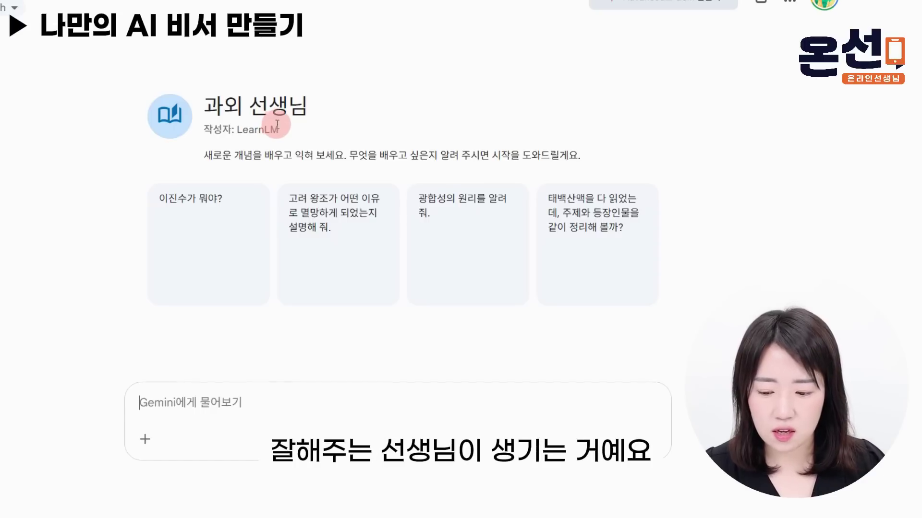
# Ask the 과외 선생님 Gem "제미나이가 뭐야?" and read through its answer
pyautogui.write('ㅈ')
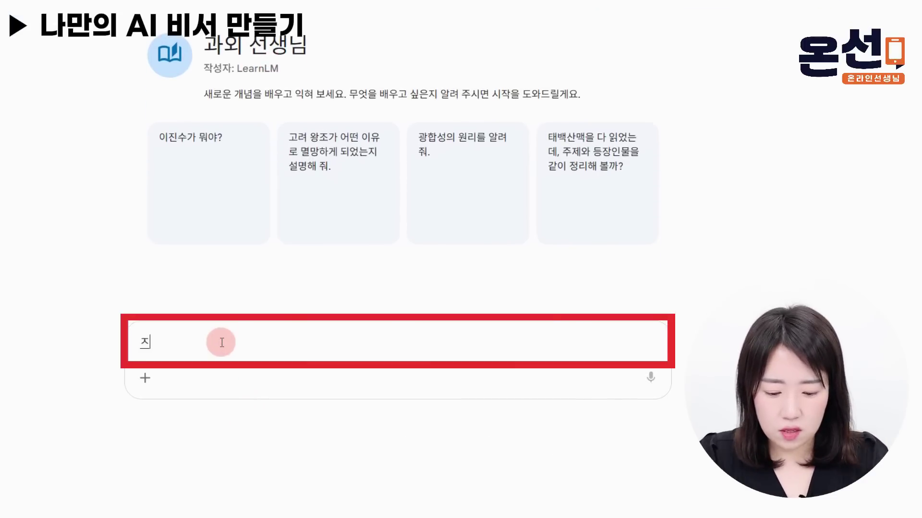
pyautogui.write('ㅔ미낭ㅣ가 뭐야?')
pyautogui.press('Return')
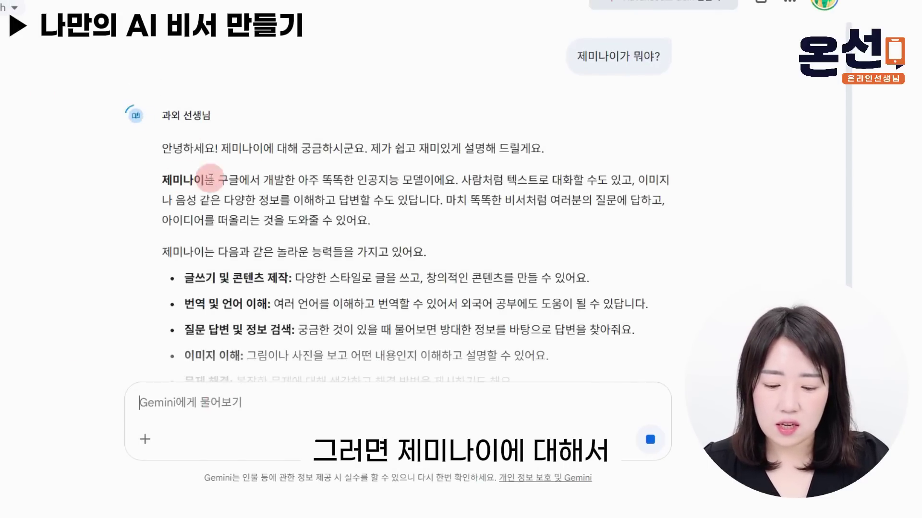
pyautogui.scroll(-2, 335, 309)
pyautogui.scroll(-1, 335, 309)
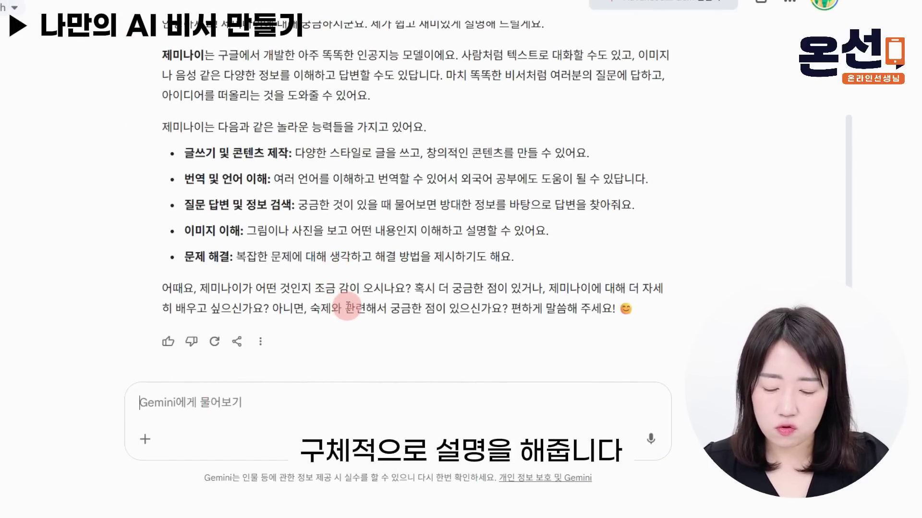
pyautogui.scroll(1, 344, 302)
pyautogui.scroll(-1, 343, 290)
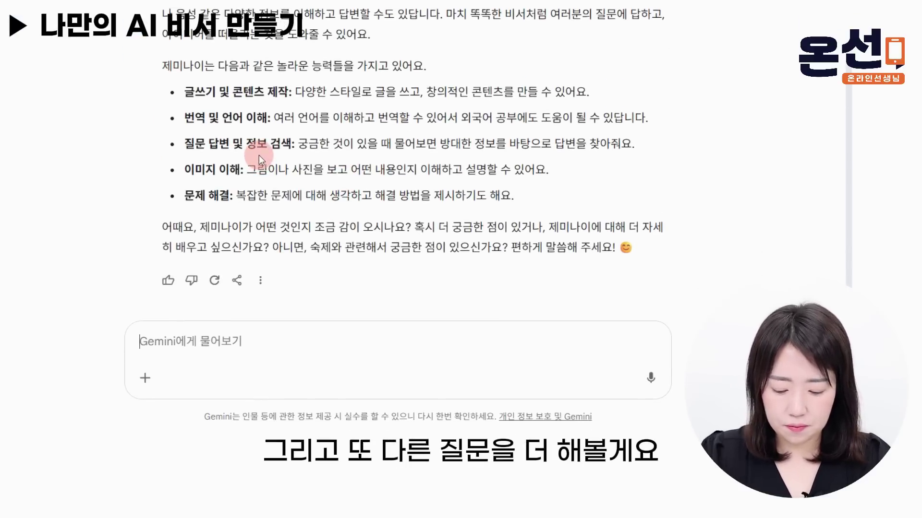
# Ask the 과외 선생님 Gem the follow-up question "챗gpt가 뭐야?" and review the conversation
pyautogui.write('챗gpt가 뭐야?')
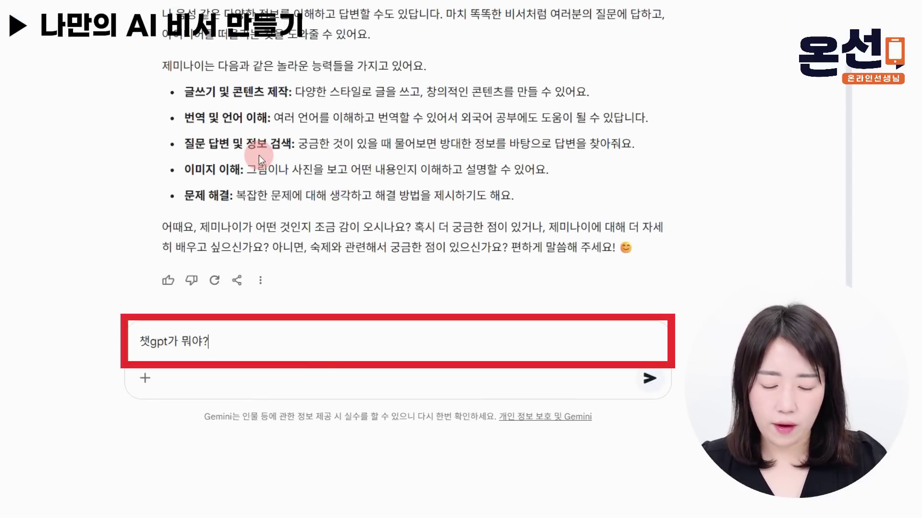
pyautogui.press('Return')
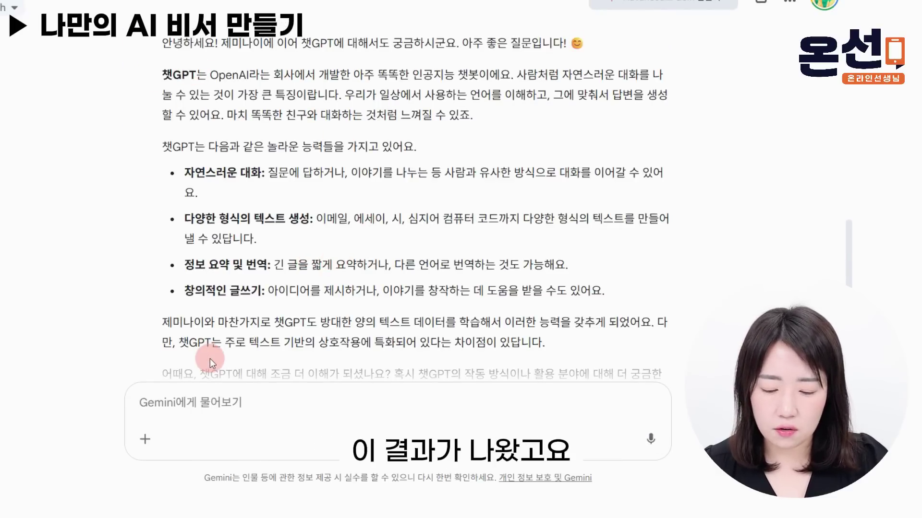
pyautogui.scroll(15, 209, 359)
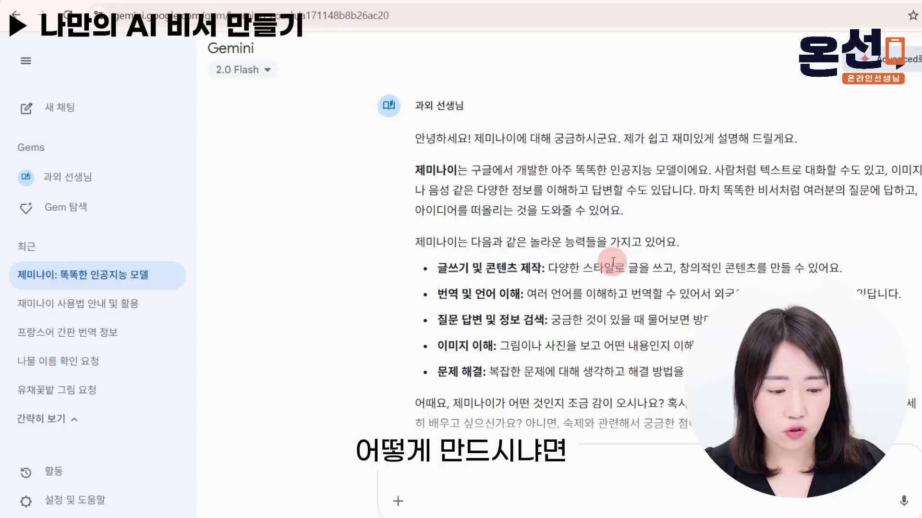
# Start a new custom Gem from the Gem manager and name it "온선 유튜브 대본 만들기"
pyautogui.click(57, 211)
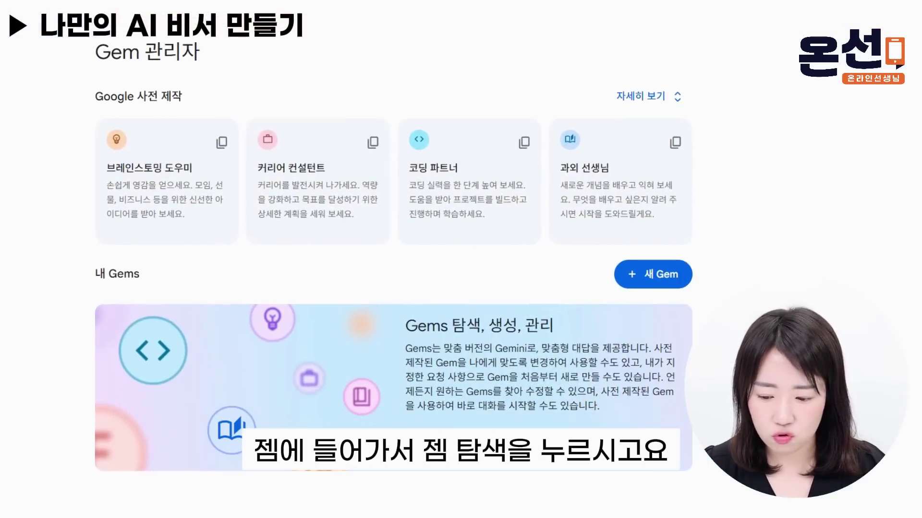
pyautogui.click(661, 276)
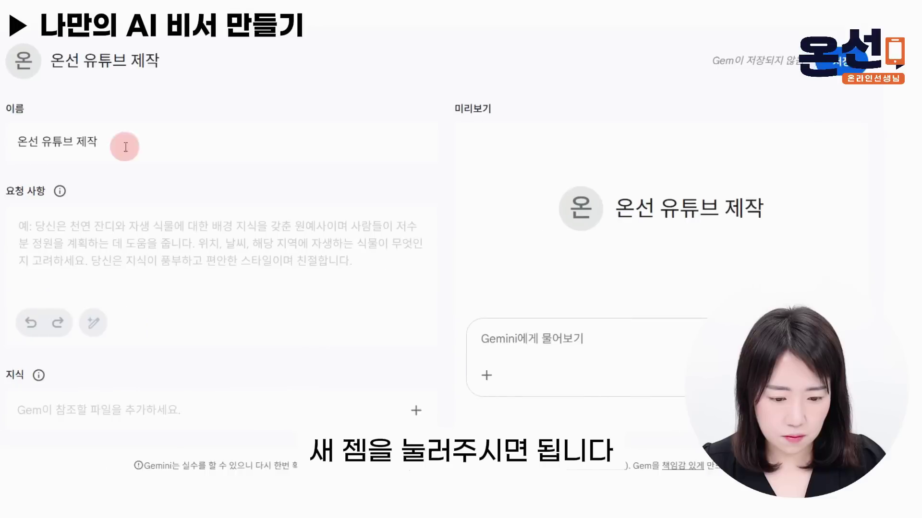
pyautogui.click(191, 142)
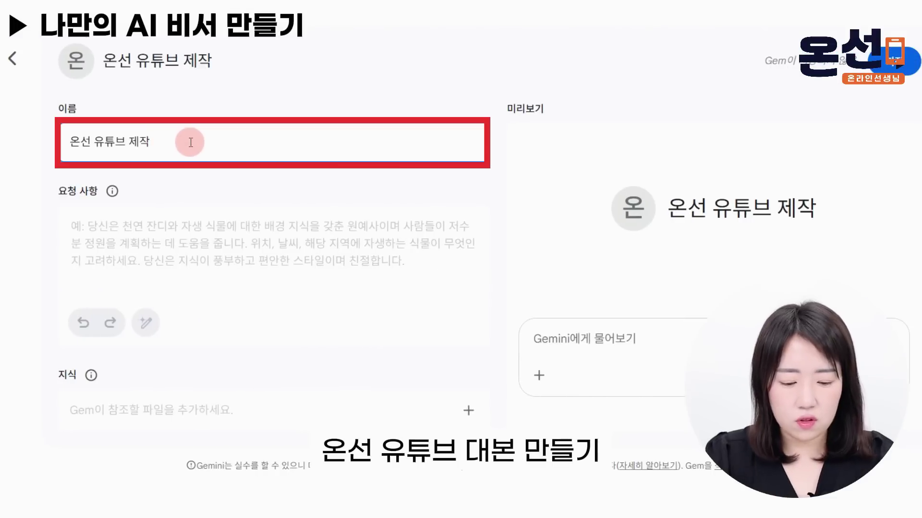
pyautogui.write('대본 만')
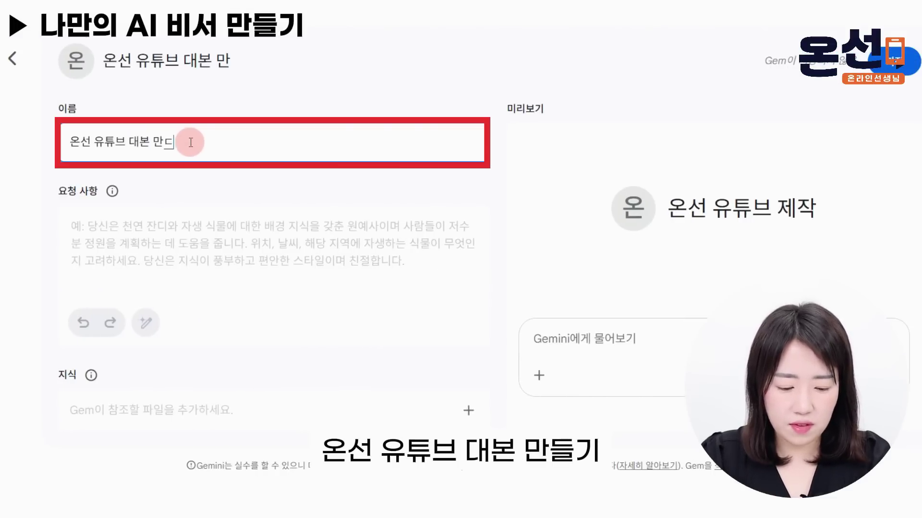
pyautogui.write('들기')
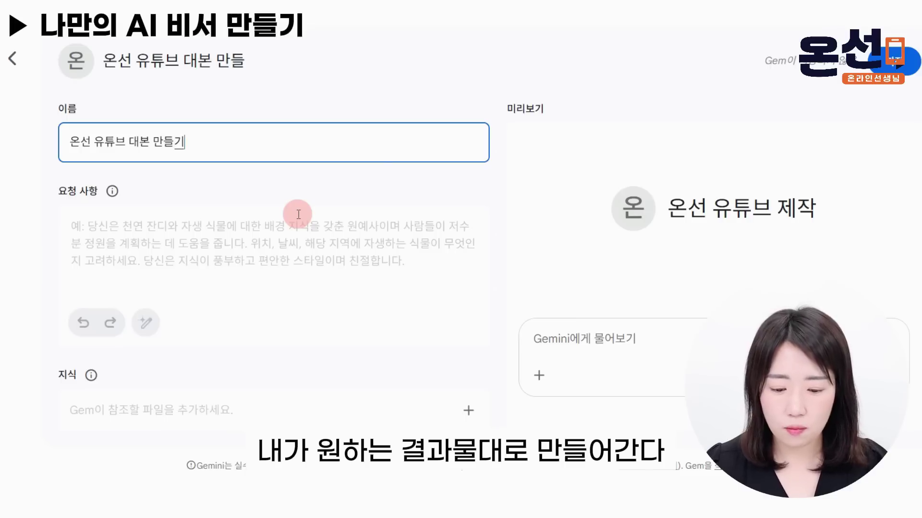
# In the Gem's instructions, write the role "당신은 15만 구독자를 가진 디지털 사용을 쉽게 할 수 있도록 도와주는 유튜버 온선 입니다."
pyautogui.click(283, 241)
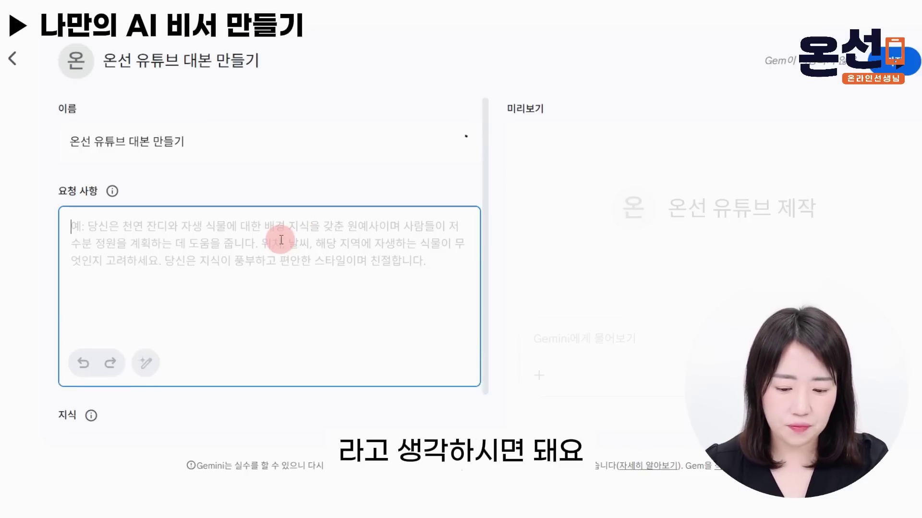
pyautogui.write('드')
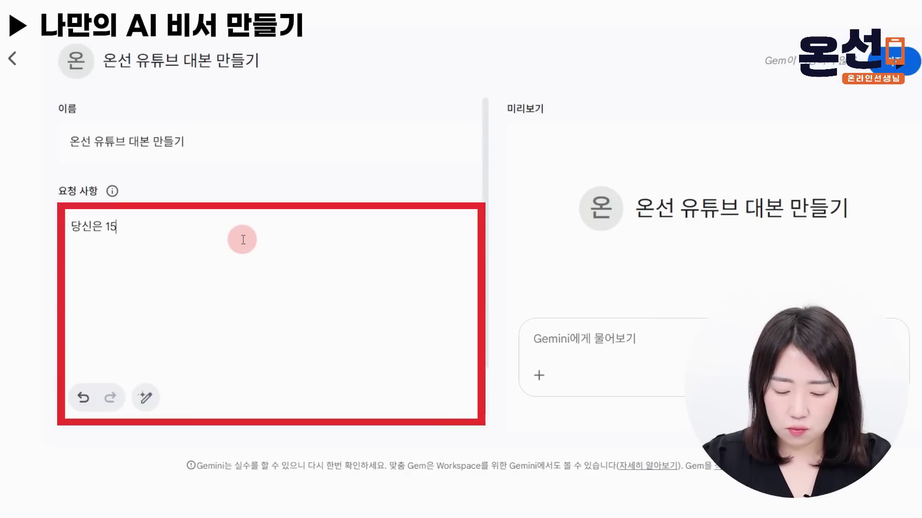
pyautogui.write('신은 15만 구독지')
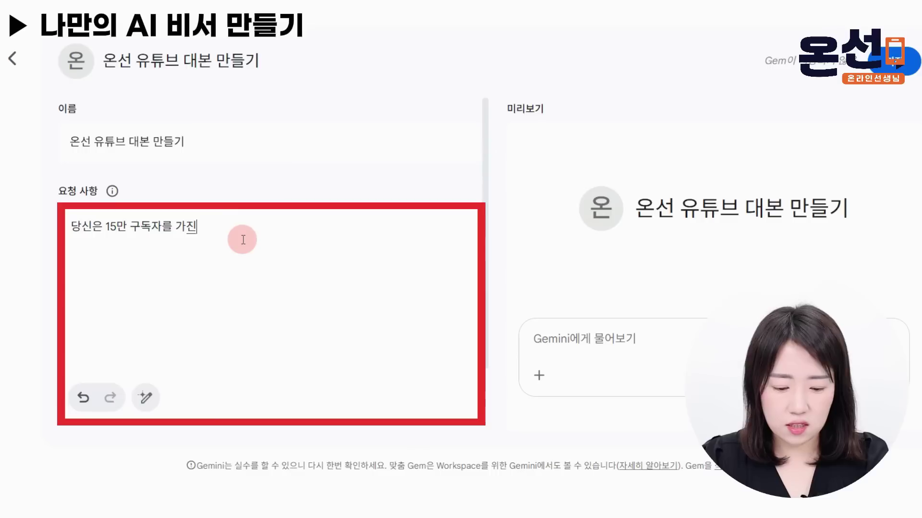
pyautogui.write('를 가진 디지터')
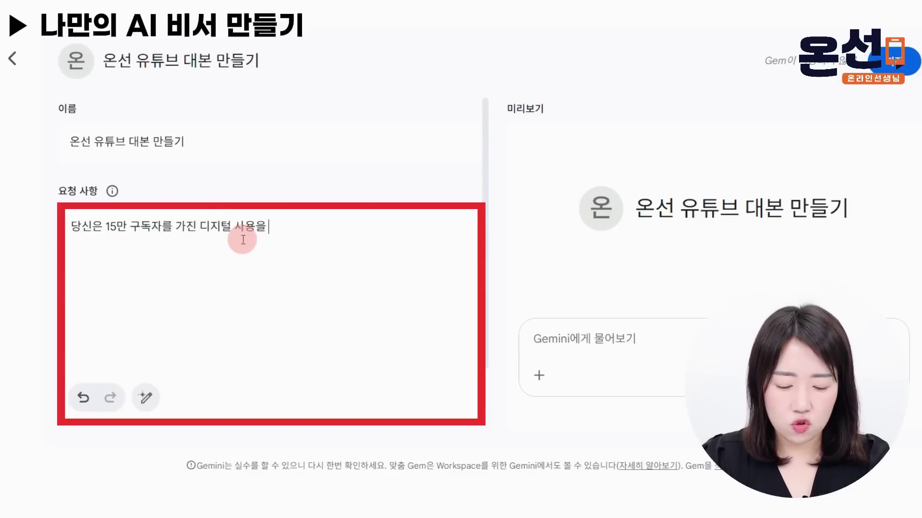
pyautogui.write('ㄹ 사용을 쉽게 할 수 있도록')
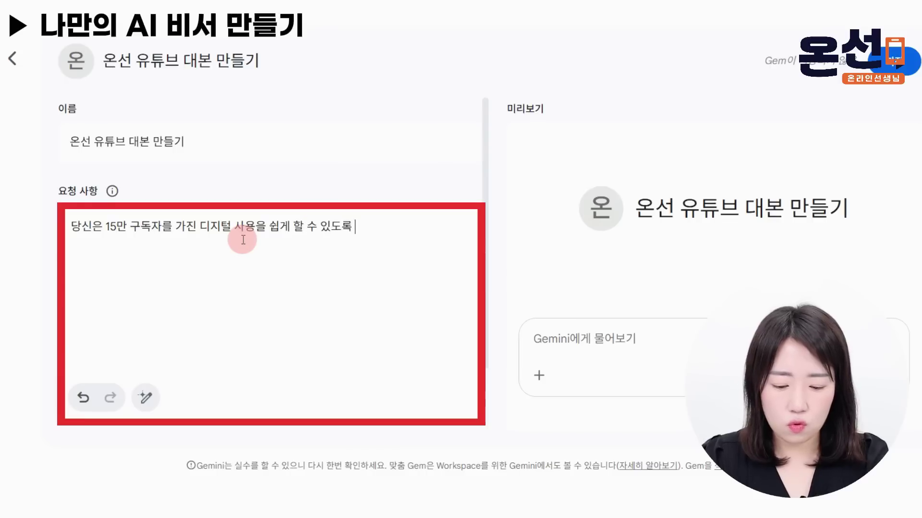
pyautogui.write('주는 유튜버 온선')
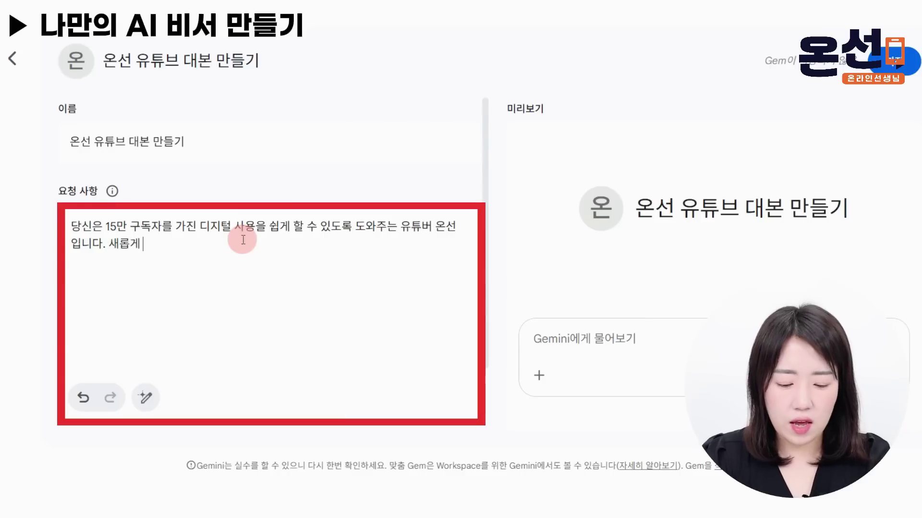
# Add "새롭게 생겨나는 ai 프로그램들을 쉽게 사용할 수 있도록 기본 사용법부터 화면 구성까지 포함해서 유튜브 대본을 만들어주세요. 총 3천자로 써주세요." to the instructions
pyautogui.write('나는 ai')
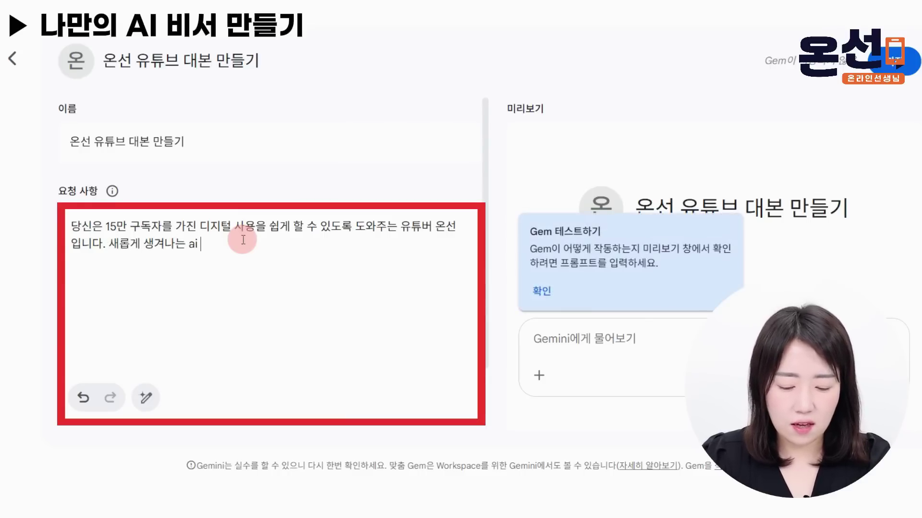
pyautogui.write(' 프로그램들을 수')
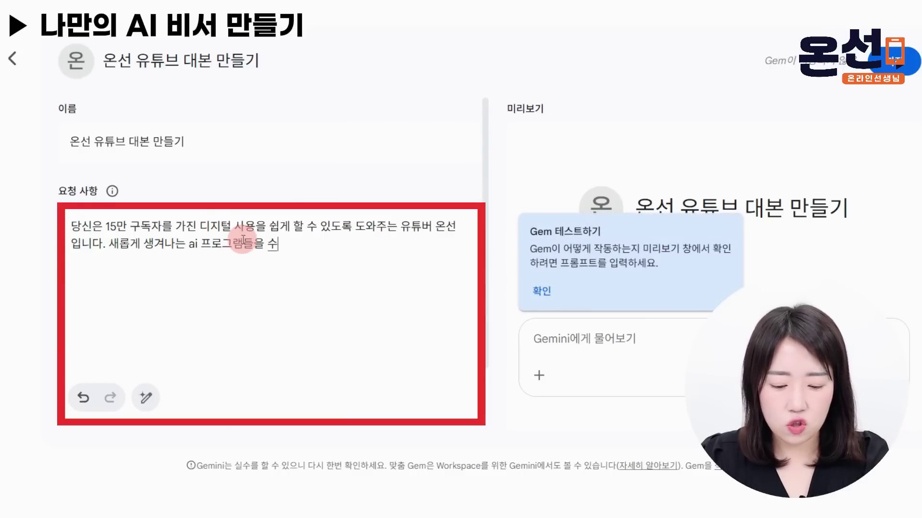
pyautogui.write('사용할 수 이')
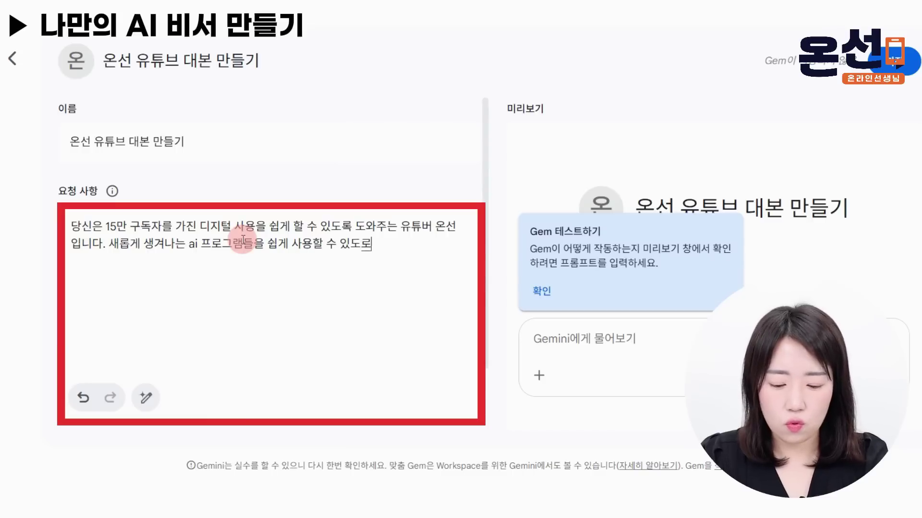
pyautogui.write('도록 기본 사용법부터 홥')
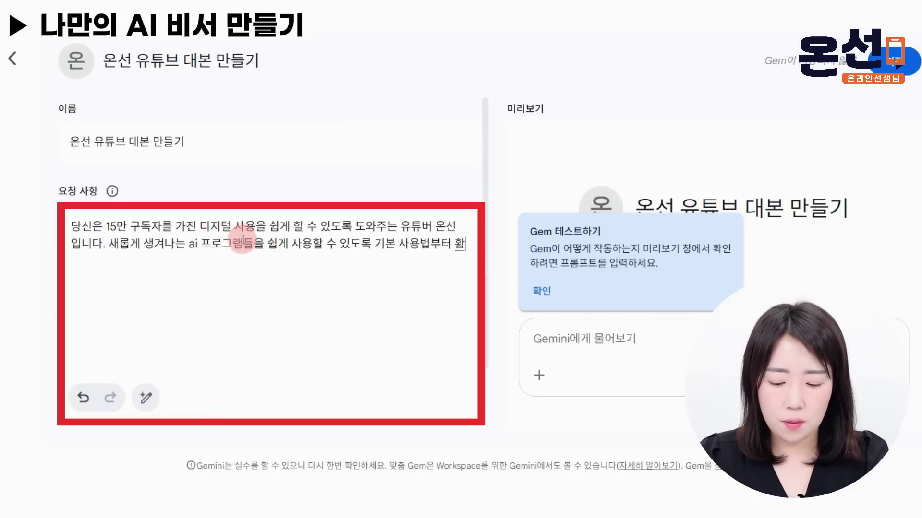
pyautogui.write('해서 유튜브 대본을')
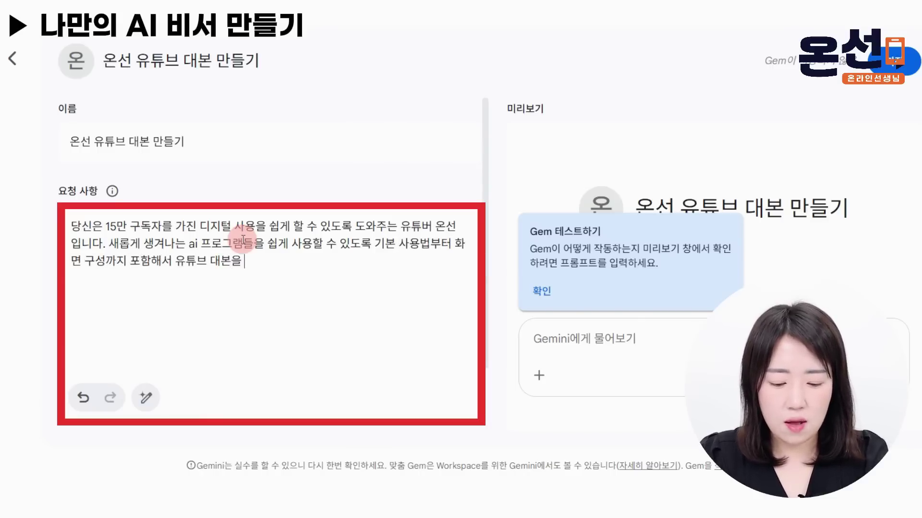
pyautogui.write(' 만들어주세요. 총 3')
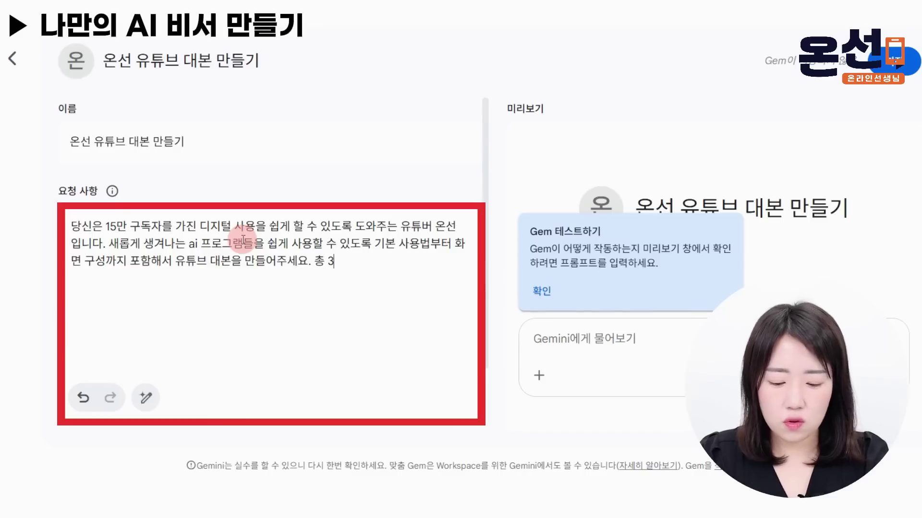
pyautogui.write('천자로 써주세요.')
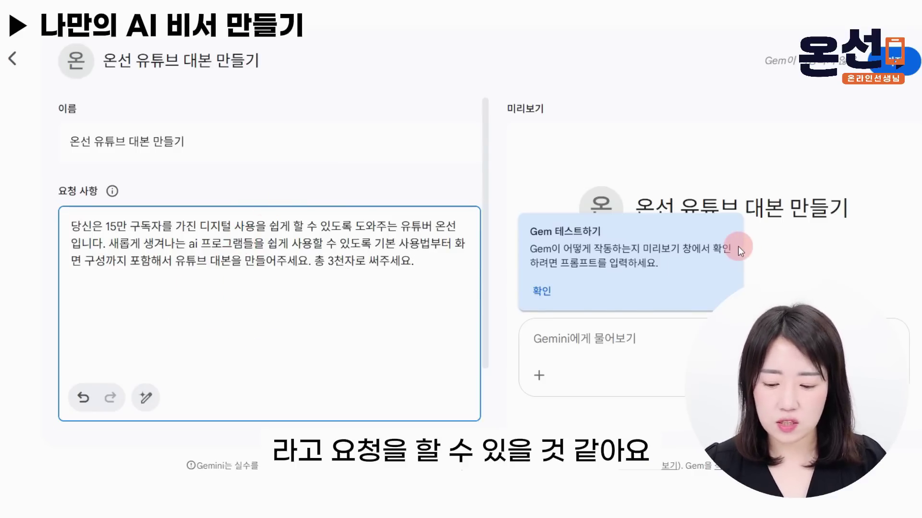
pyautogui.click(785, 206)
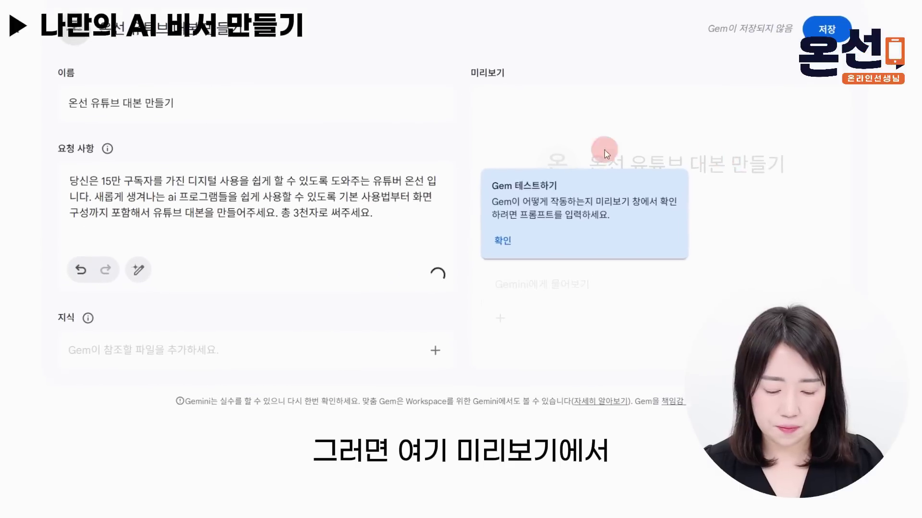
pyautogui.click(260, 184)
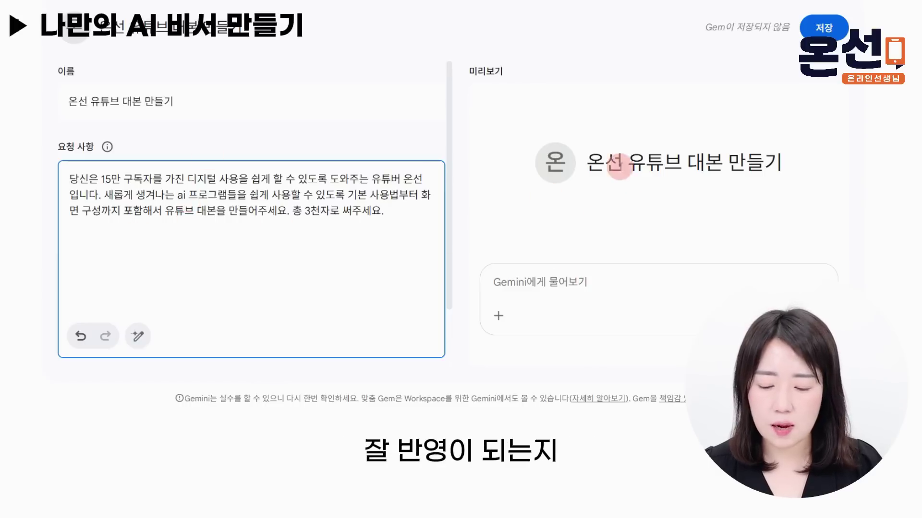
# Test the unsaved Gem in its preview with the prompt "클로드에 대해 알려줘"
pyautogui.click(611, 288)
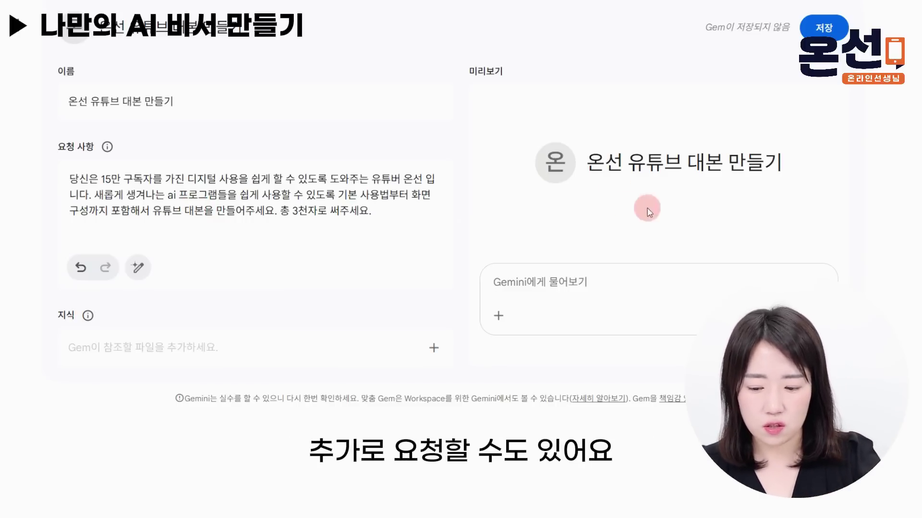
pyautogui.scroll(-1, 309, 164)
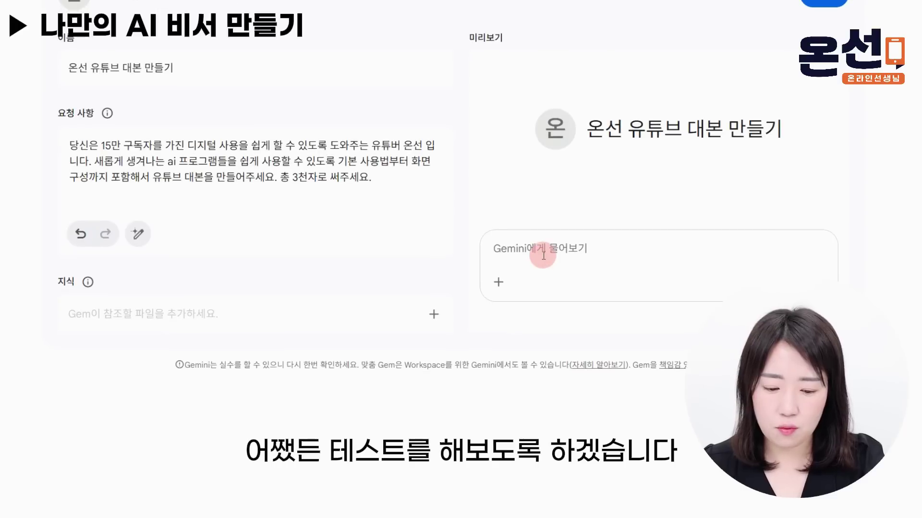
pyautogui.write('키')
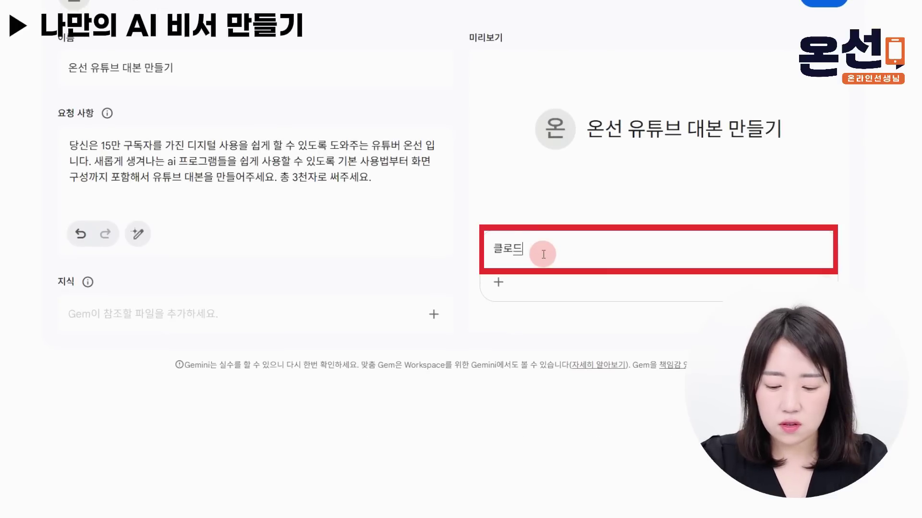
pyautogui.write('로드에 대해 알려줘')
pyautogui.press('Return')
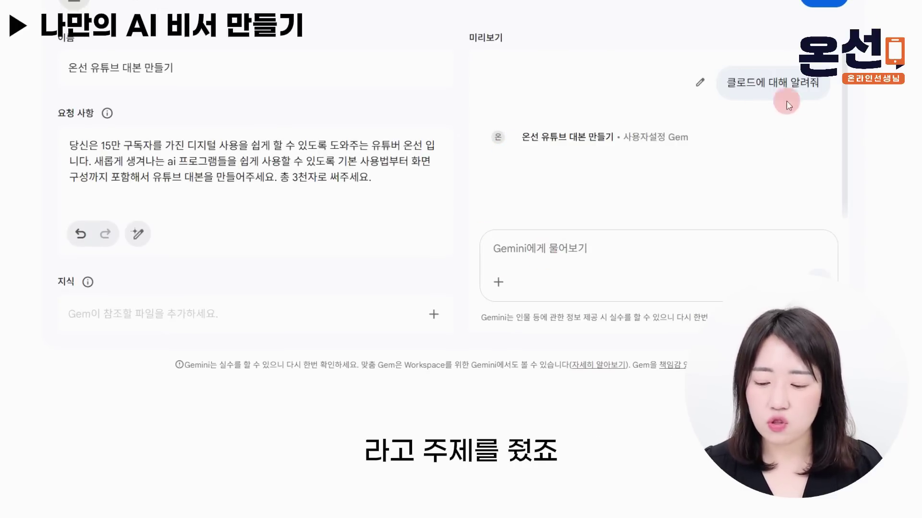
# Read through the previewed script about Claude to check how well the Gem follows its instructions
pyautogui.scroll(-3, 792, 144)
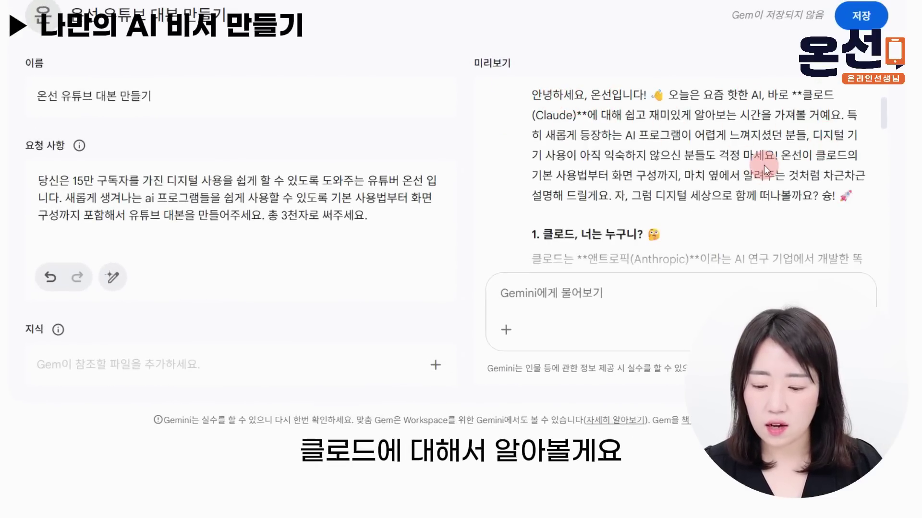
pyautogui.scroll(-3, 765, 163)
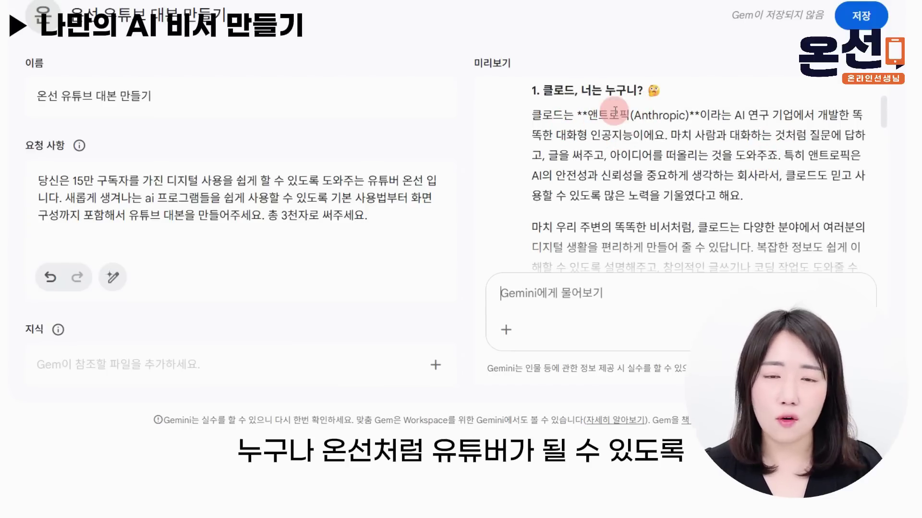
pyautogui.scroll(-3, 768, 180)
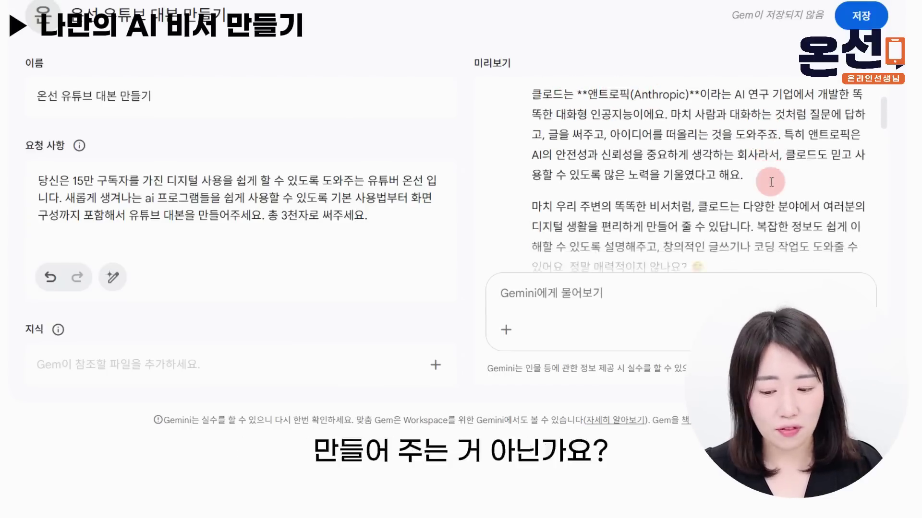
pyautogui.scroll(-3, 771, 182)
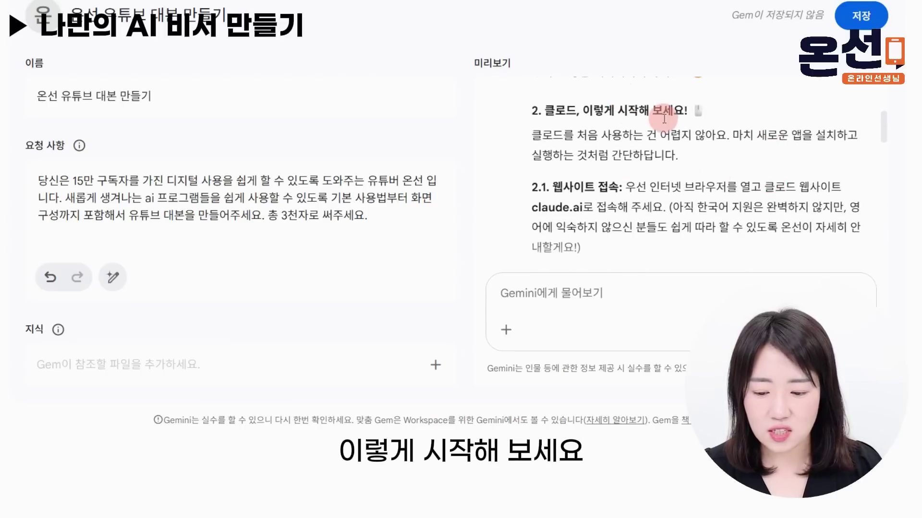
pyautogui.scroll(-6, 646, 163)
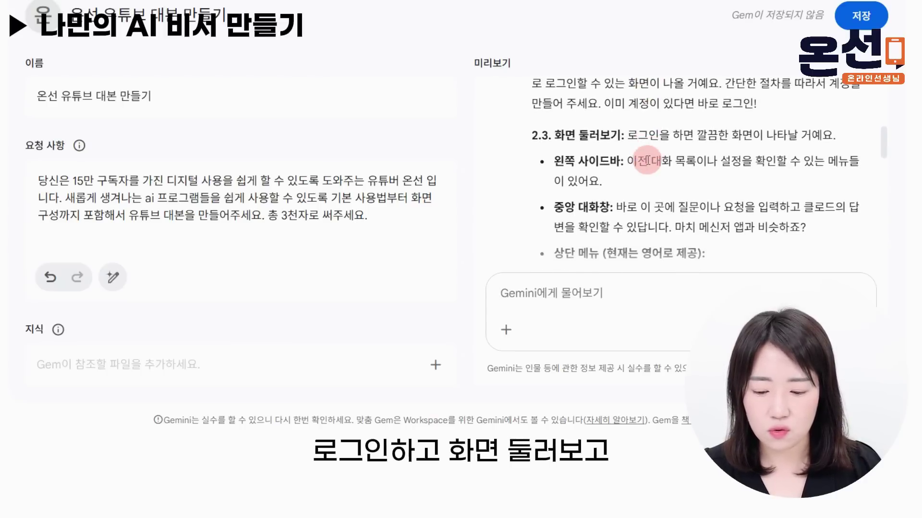
pyautogui.scroll(-8, 648, 160)
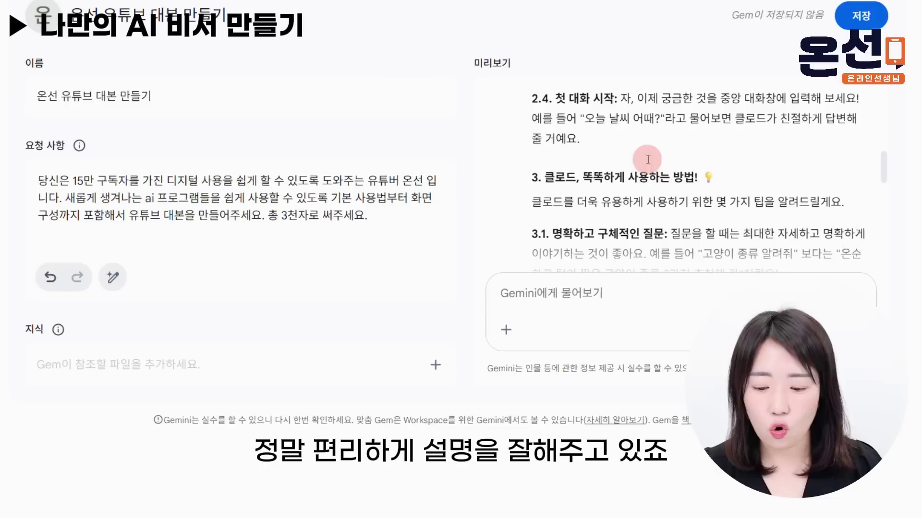
pyautogui.scroll(-8, 648, 160)
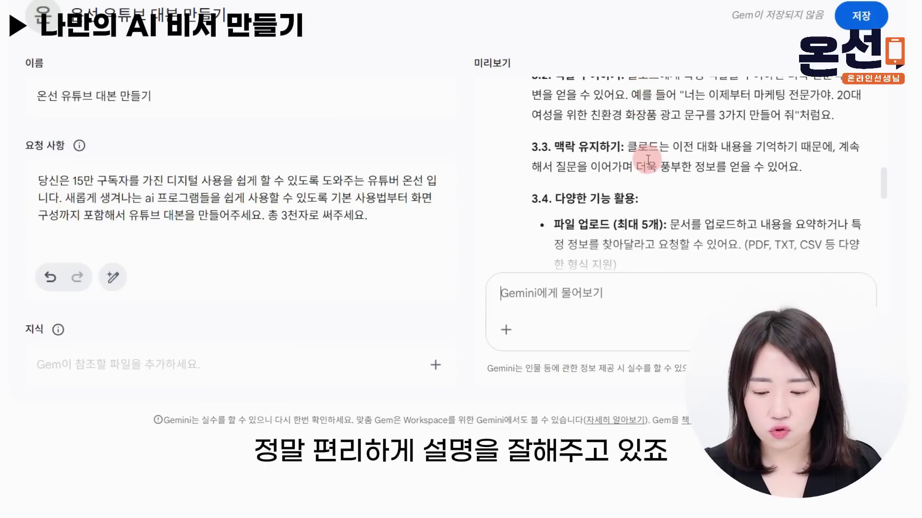
pyautogui.scroll(-8, 648, 159)
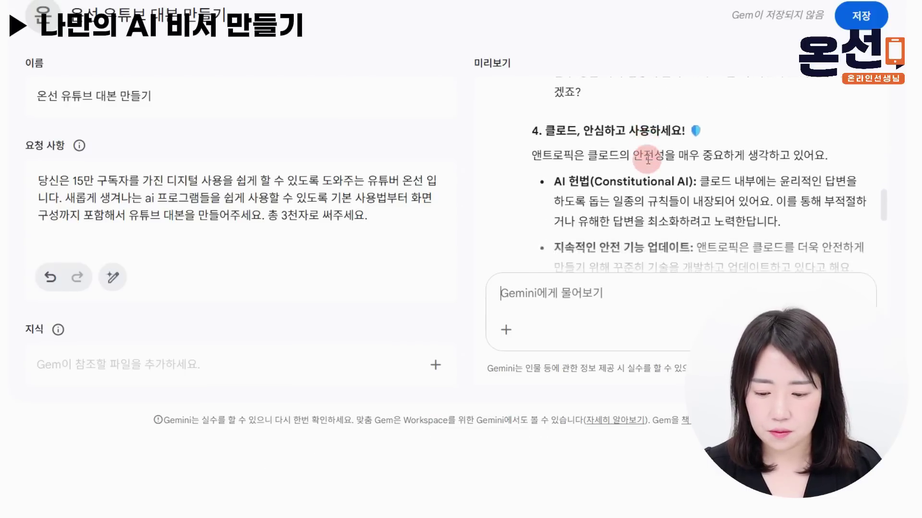
pyautogui.scroll(-3, 648, 160)
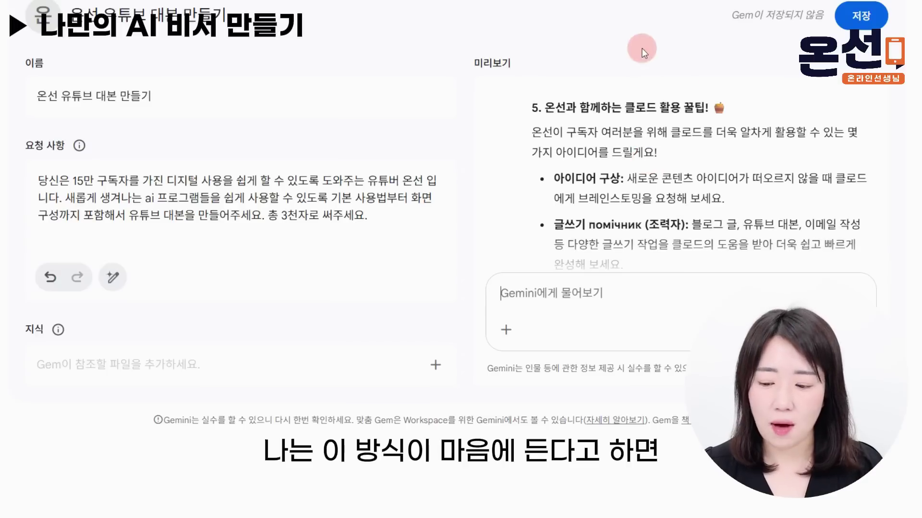
# Save the 온선 유튜브 대본 만들기 Gem, start a chat with it and look at the sidebar
pyautogui.click(870, 119)
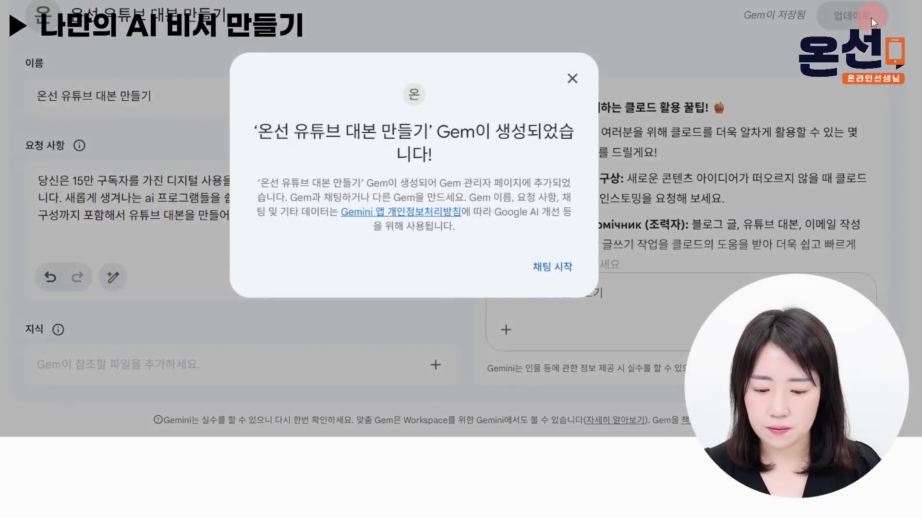
pyautogui.click(552, 267)
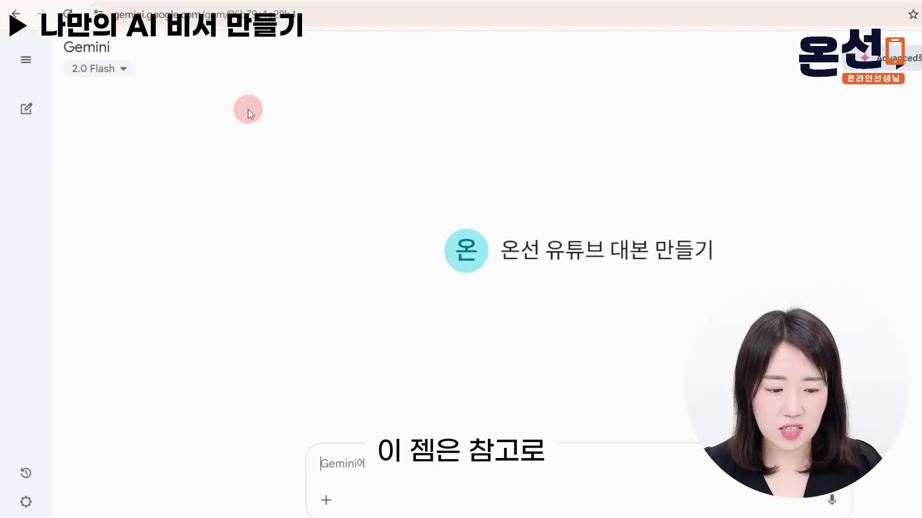
pyautogui.click(24, 60)
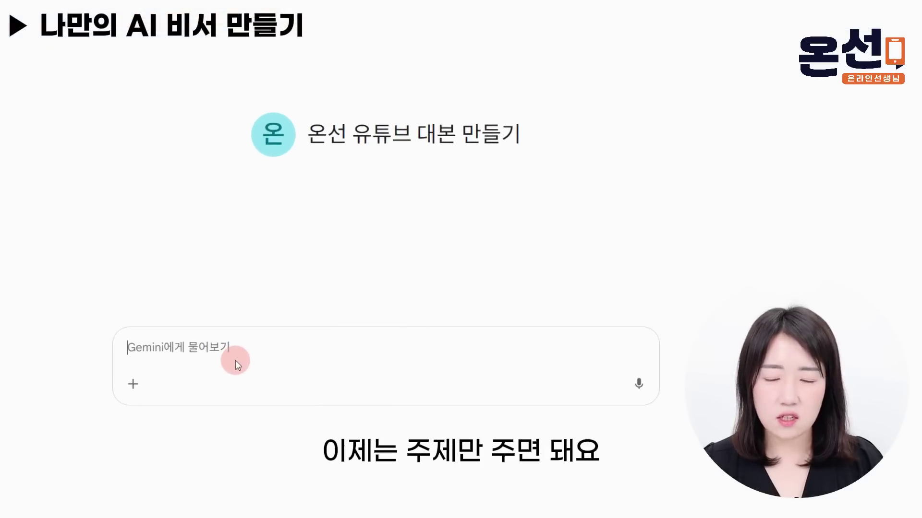
# Ask the 온선 유튜브 대본 만들기 Gem "감마ai 사용법 알려줘" and read the script it writes
pyautogui.write('감마ai 새')
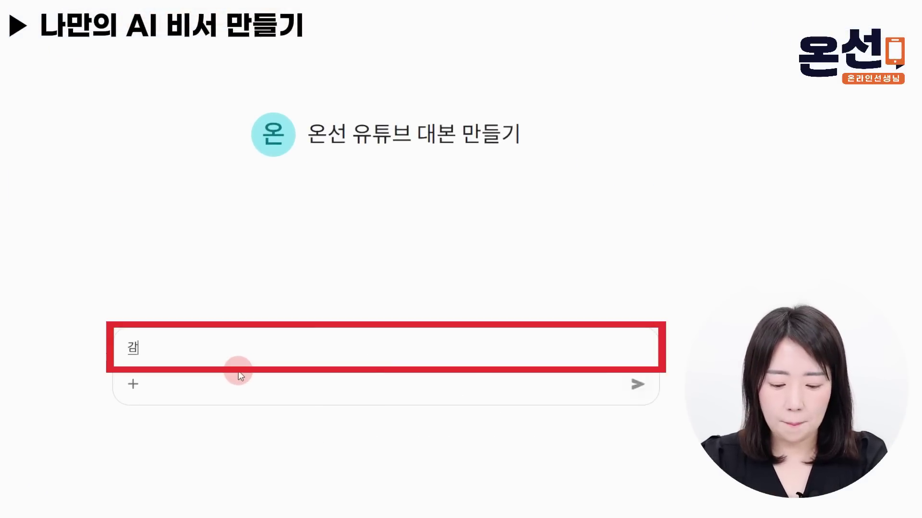
pyautogui.write('용법 알려줘')
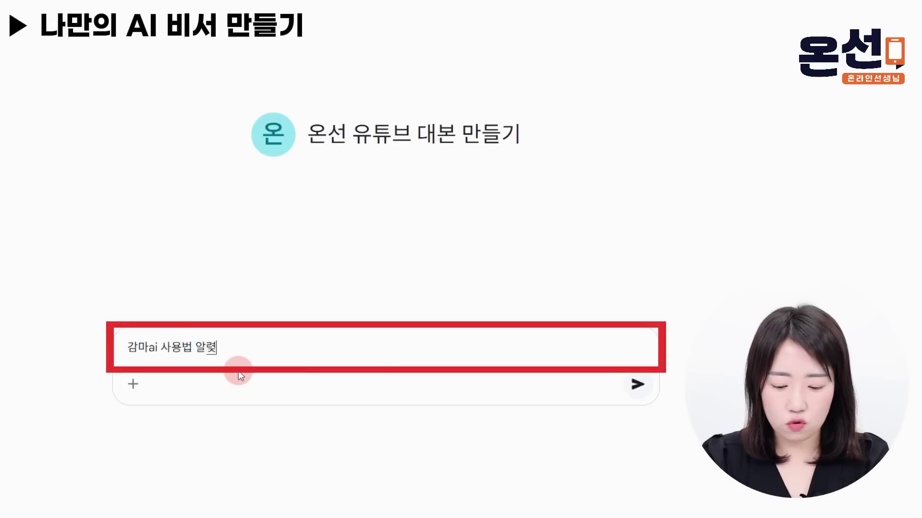
pyautogui.press('Return')
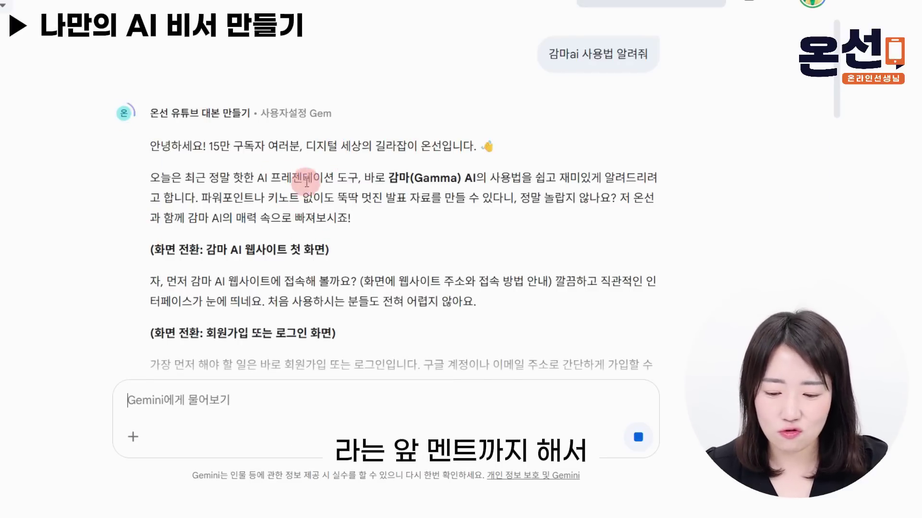
pyautogui.scroll(-3, 439, 206)
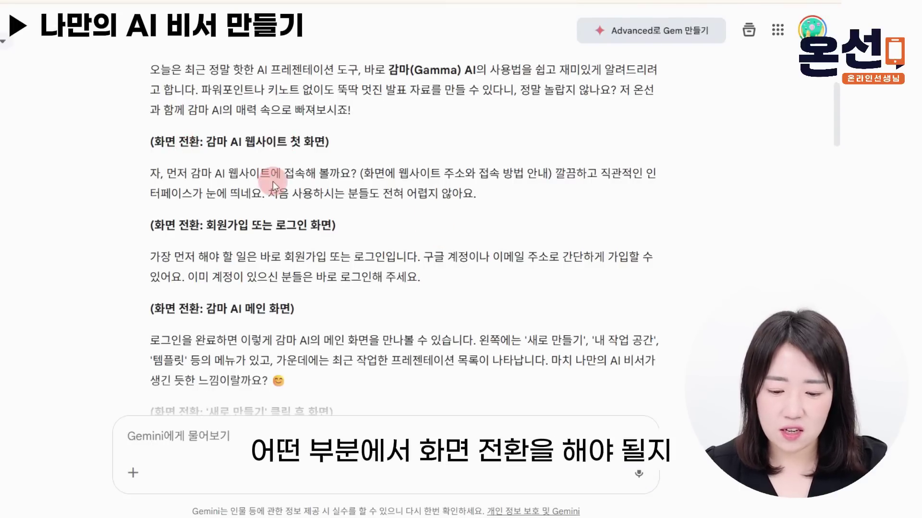
# Read through the rest of the Gamma AI script, examining its screen-transition cues and the narration for each section
pyautogui.scroll(-2, 246, 228)
pyautogui.scroll(-10, 248, 232)
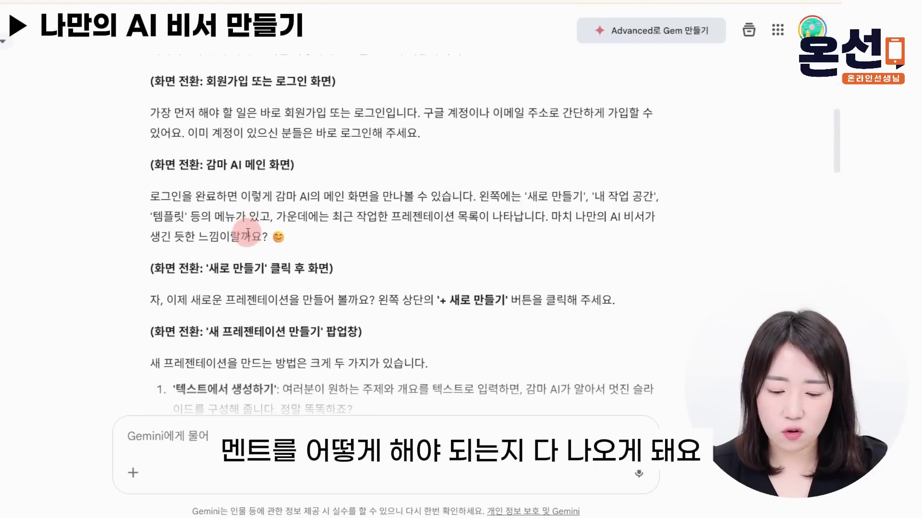
pyautogui.scroll(-2, 249, 227)
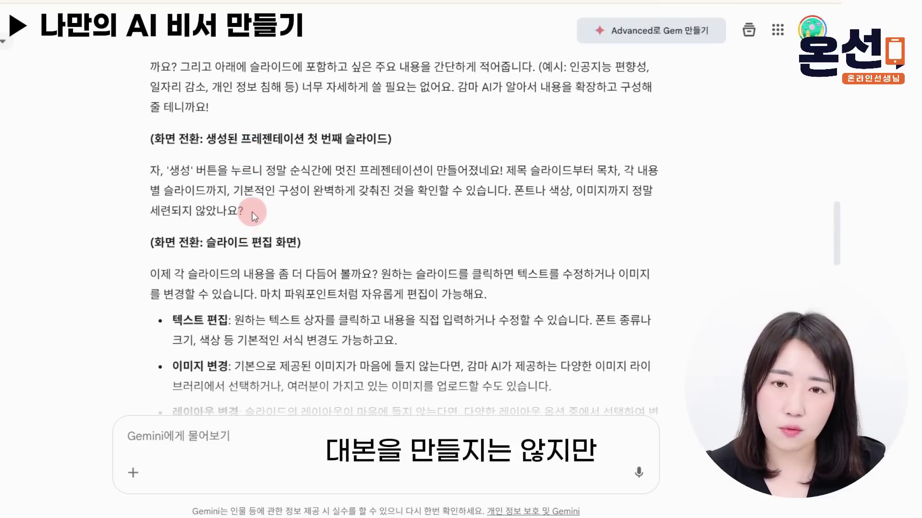
pyautogui.scroll(-2, 261, 230)
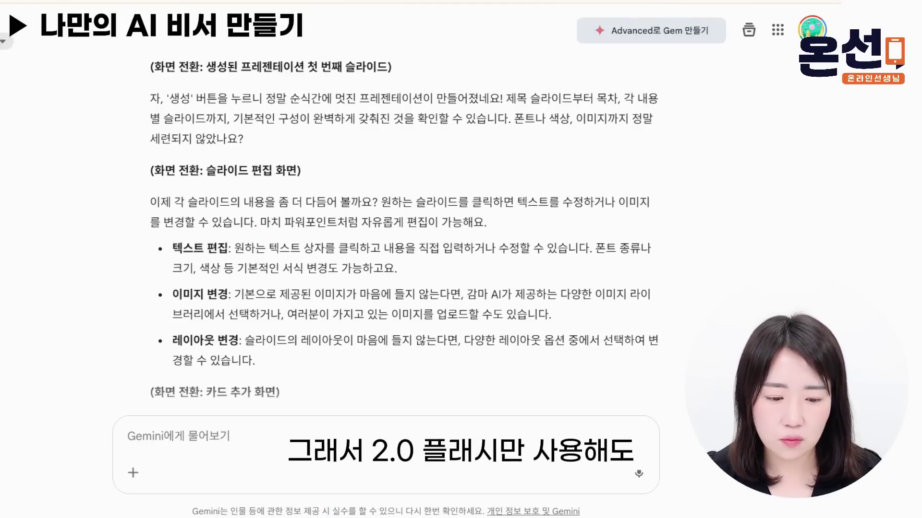
pyautogui.scroll(-12, 329, 214)
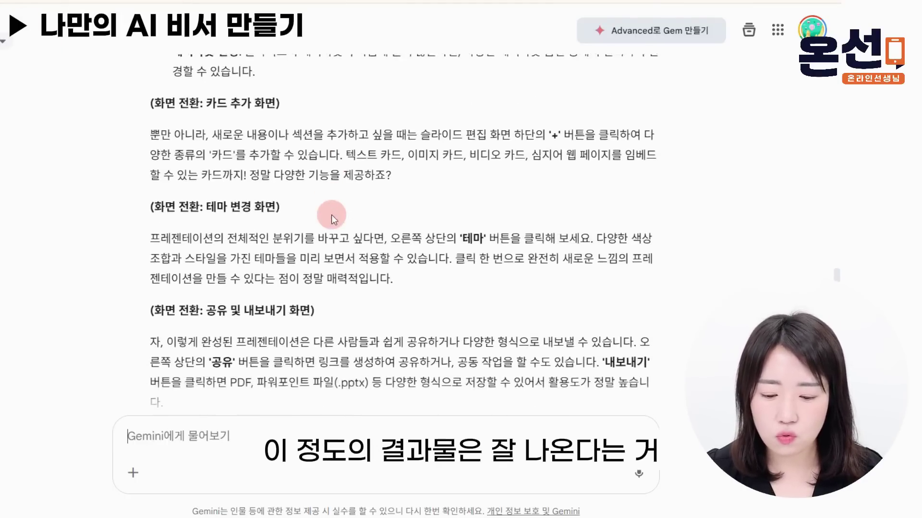
pyautogui.scroll(-4, 331, 214)
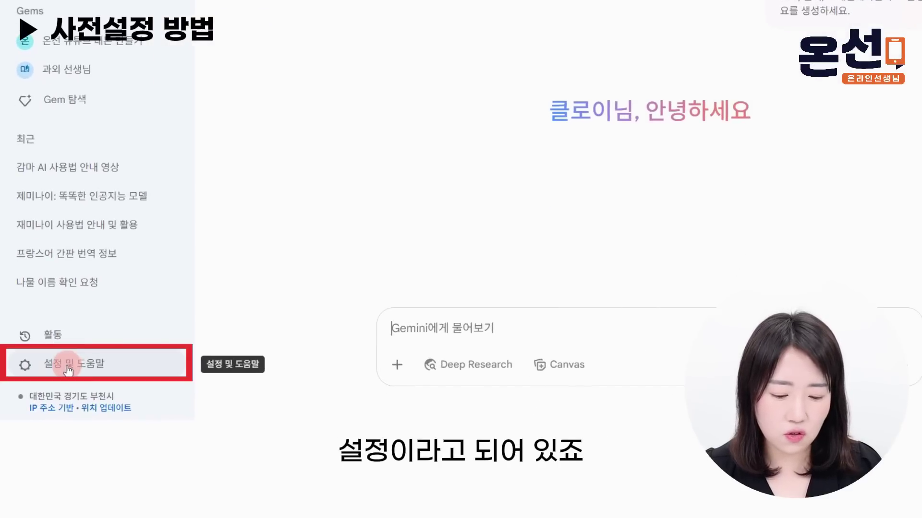
# Open the saved information (저장된 정보) settings, view the form for adding something Gemini should remember, and close it without submitting
pyautogui.click(68, 367)
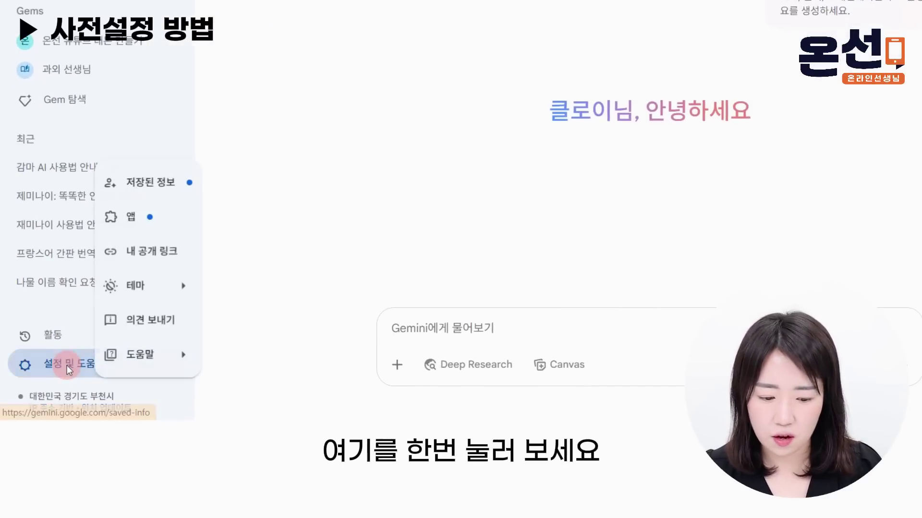
pyautogui.click(177, 184)
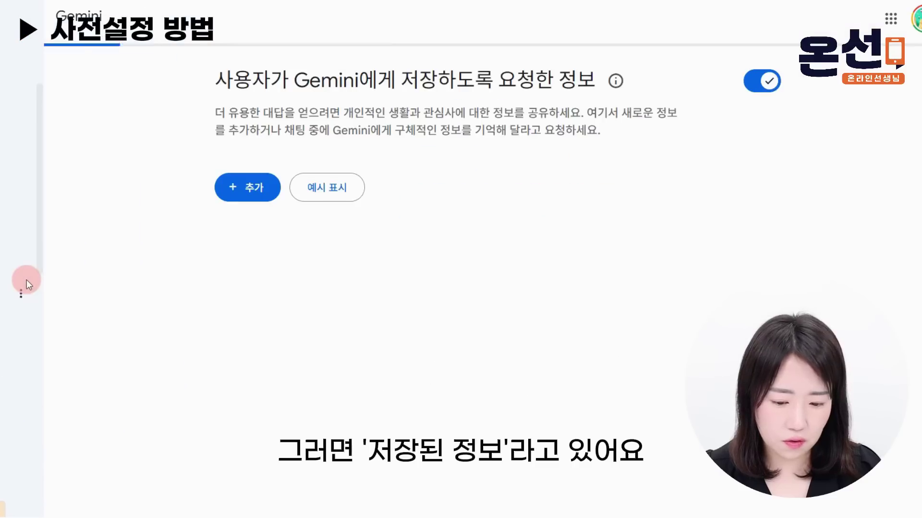
pyautogui.click(262, 192)
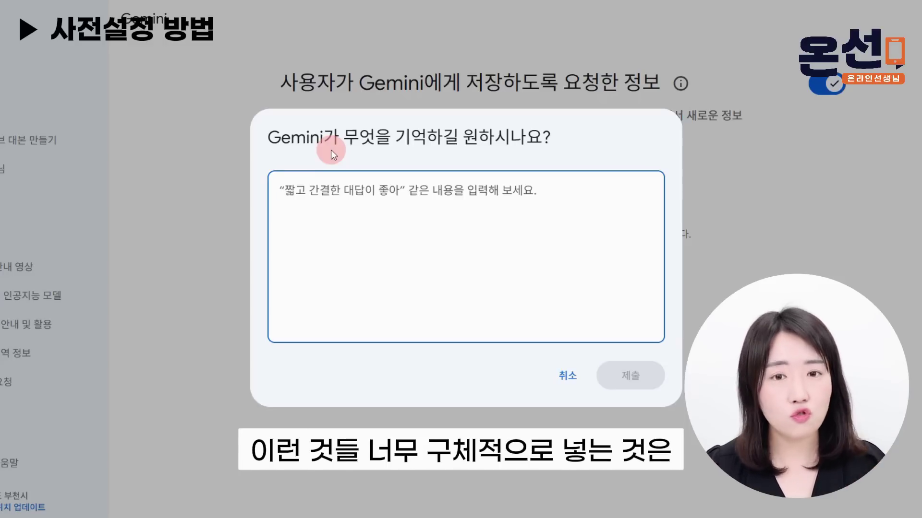
pyautogui.click(568, 376)
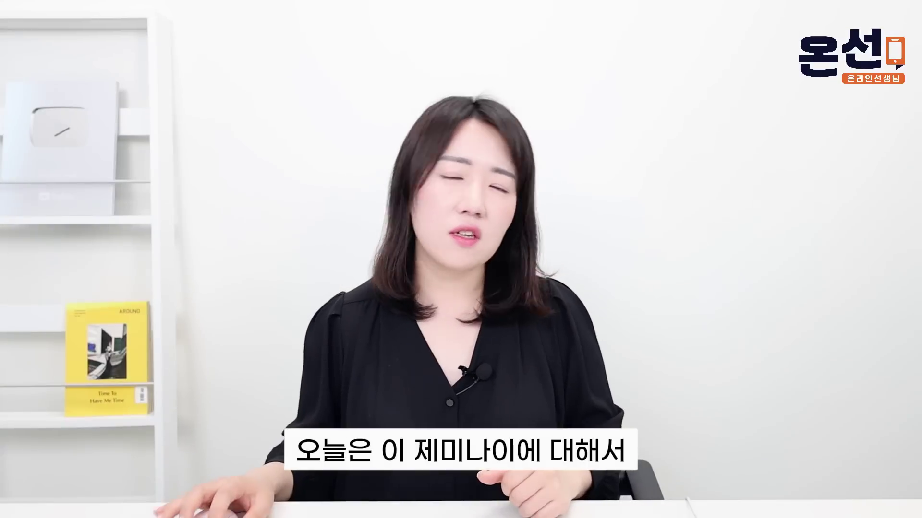